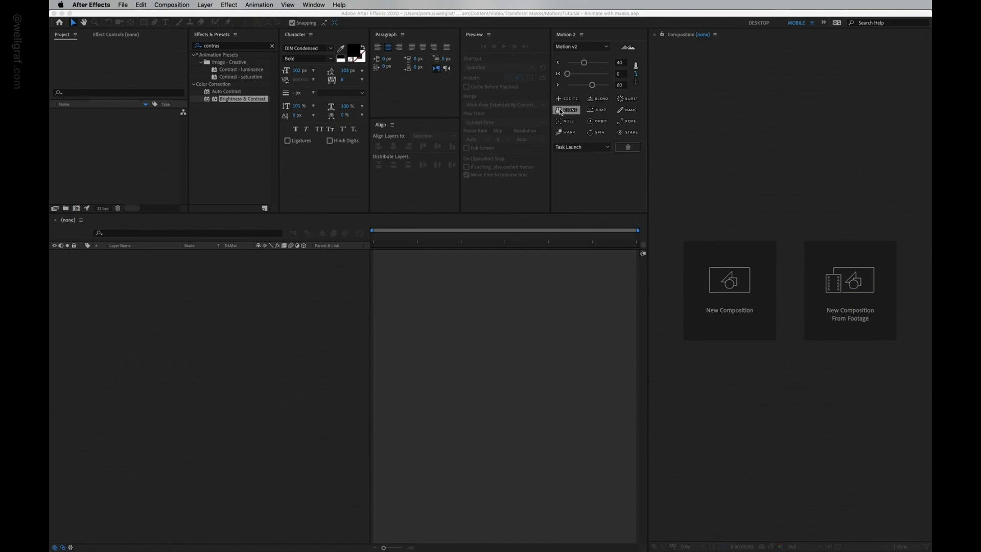
Step: Create a new composition from the Background.png image in the Assets img folder
left_click(53, 112)
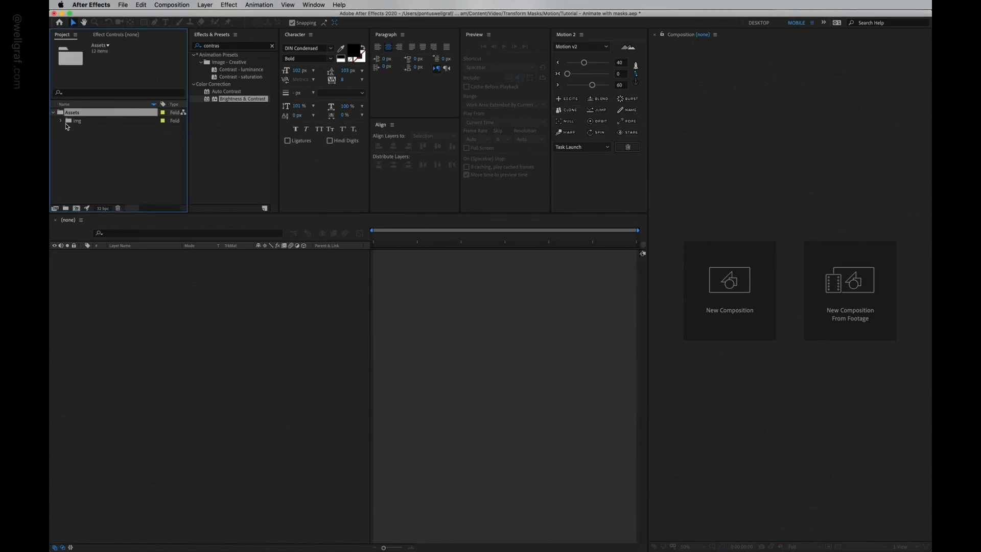
left_click_drag(138, 213, 155, 341)
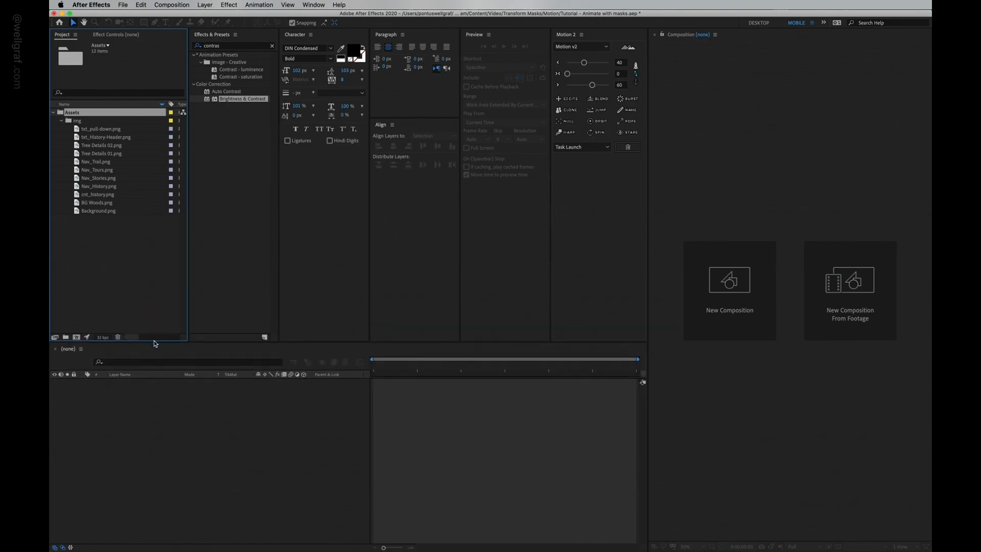
left_click(152, 287)
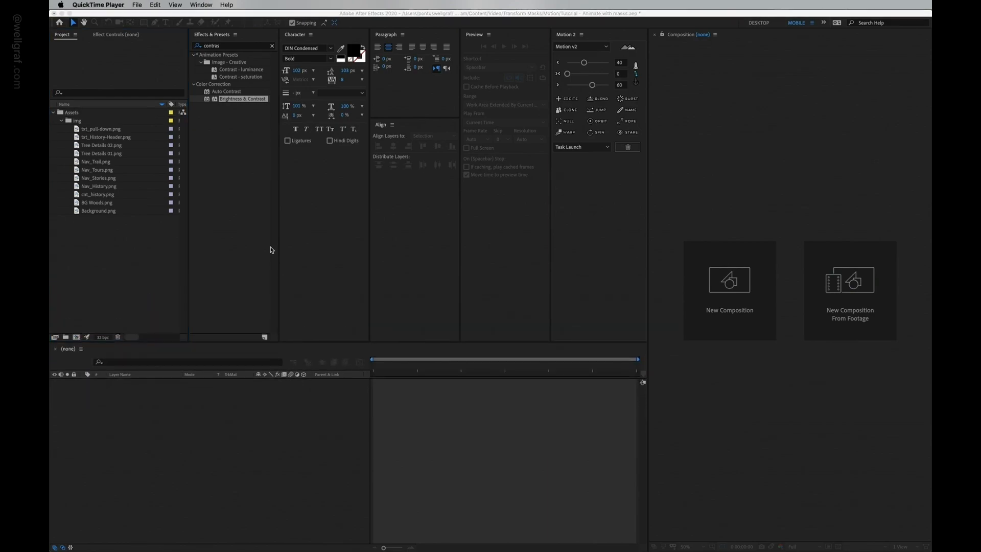
left_click(133, 247)
left_click(108, 211)
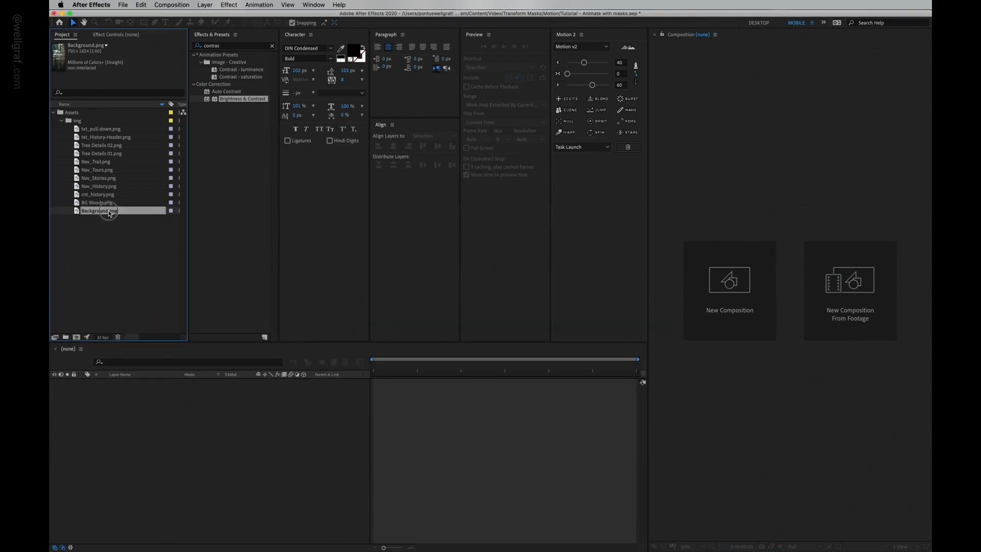
left_click_drag(109, 214, 77, 338)
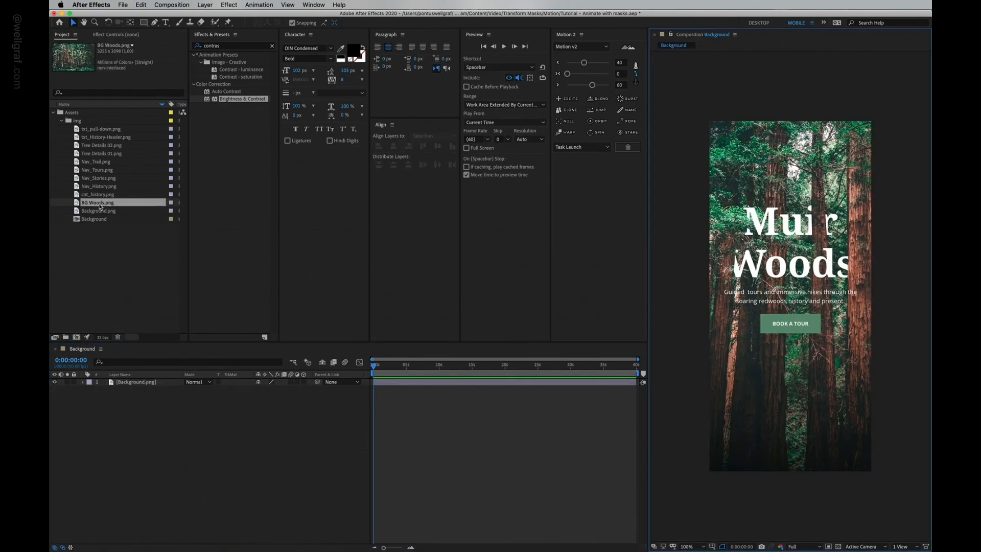
Step: Add BG Woods.png to the composition and position it over the background image
left_click_drag(100, 206, 793, 290)
left_click_drag(783, 213, 904, 301)
left_click_drag(769, 313, 837, 228)
Step: Check the BG Woods layer's alignment by briefly scrubbing its opacity and previewing the composition
key("t")
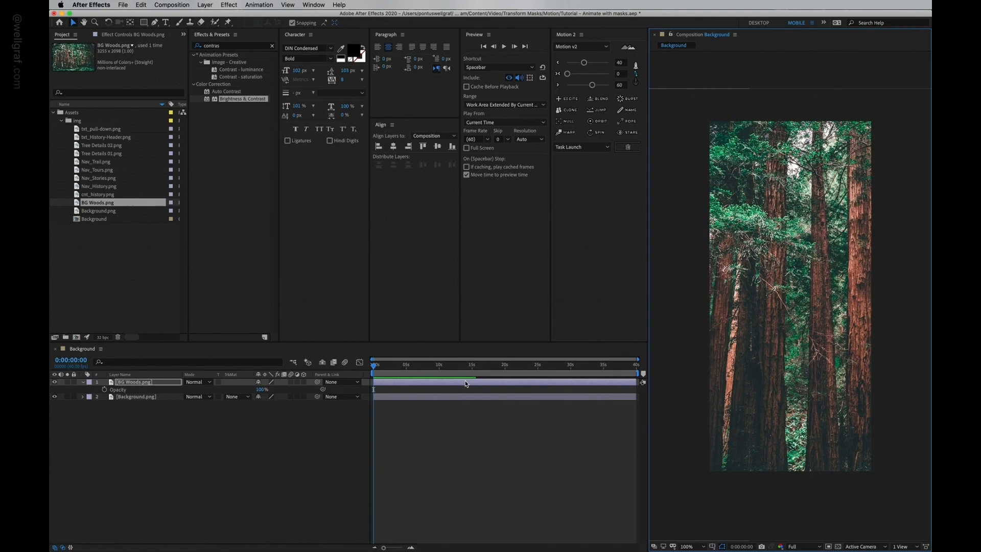
left_click_drag(259, 390, 254, 390)
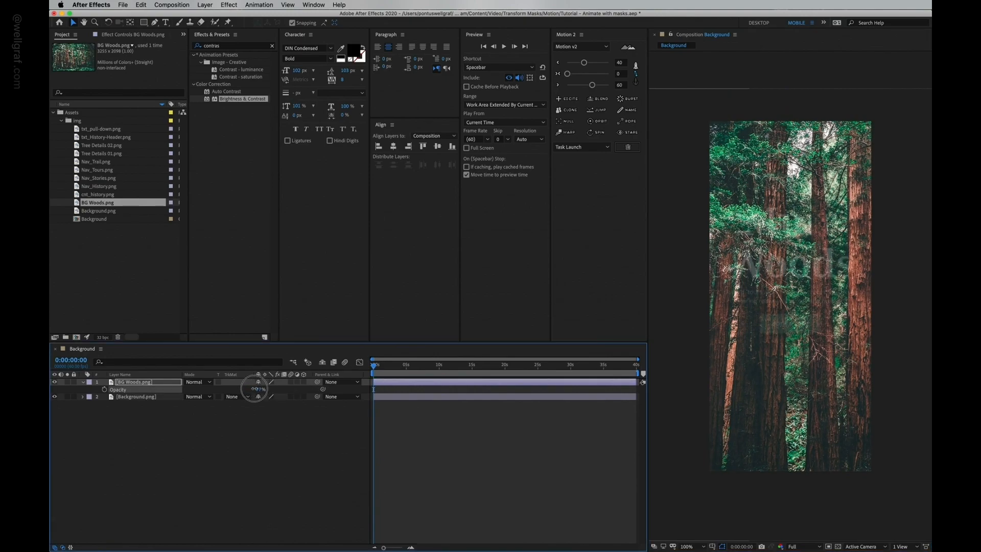
scroll(825, 155, "up", 1)
key("space")
left_click_drag(862, 134, 838, 251)
key("space")
left_click_drag(770, 305, 812, 247)
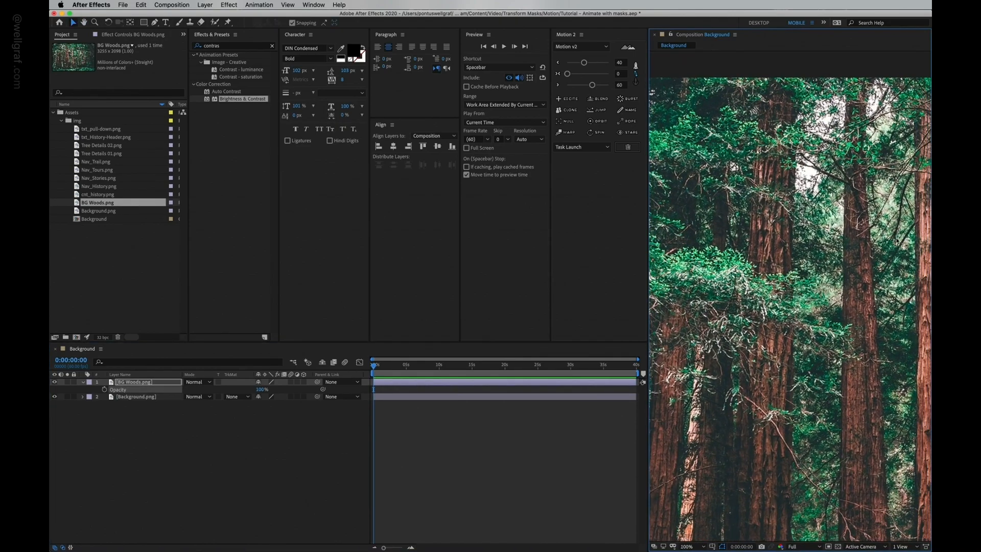
scroll(813, 302, "down", 1)
key("space")
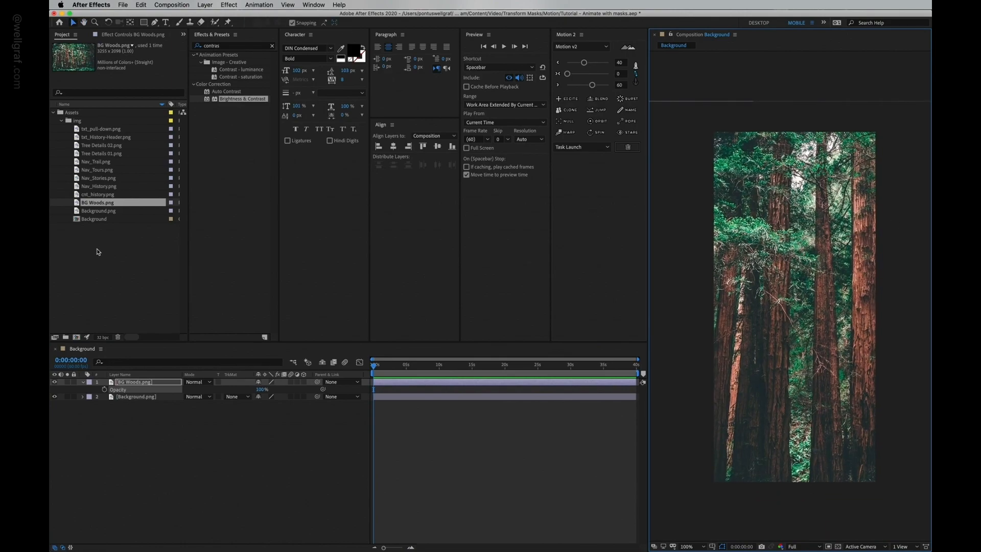
Step: Create separate compositions from Tree Details 01.png and Tree Details 02.png
left_click(107, 155)
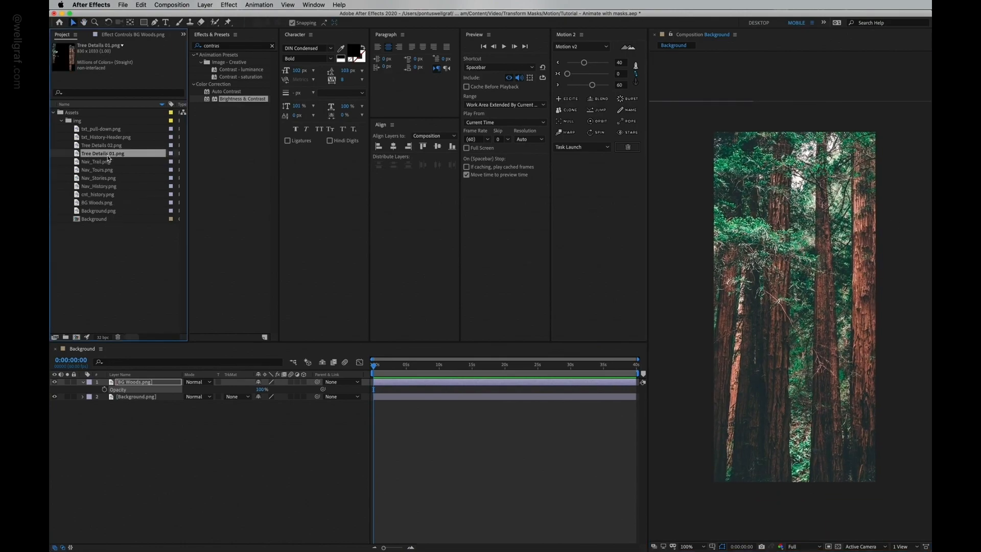
right_click(118, 159)
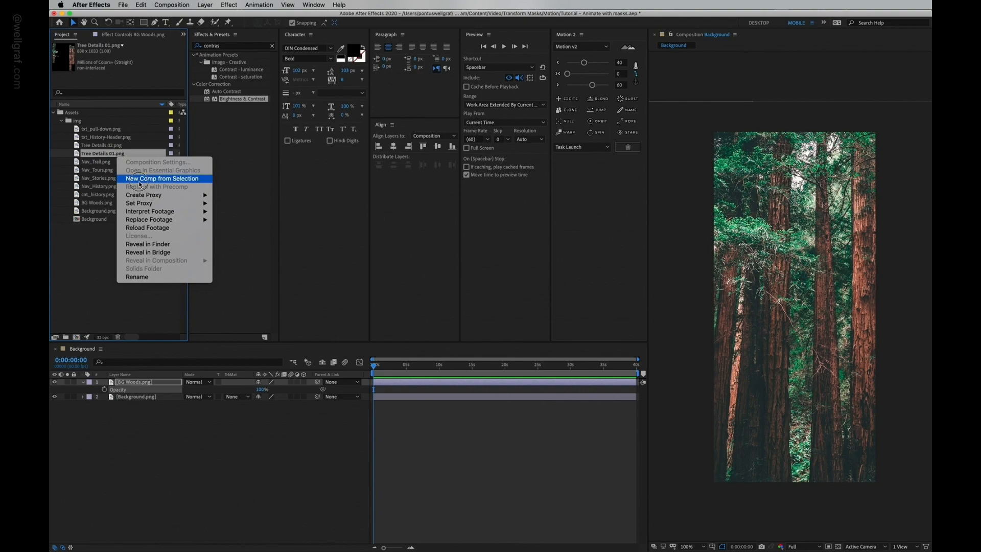
left_click(139, 179)
left_click(101, 147)
right_click(98, 148)
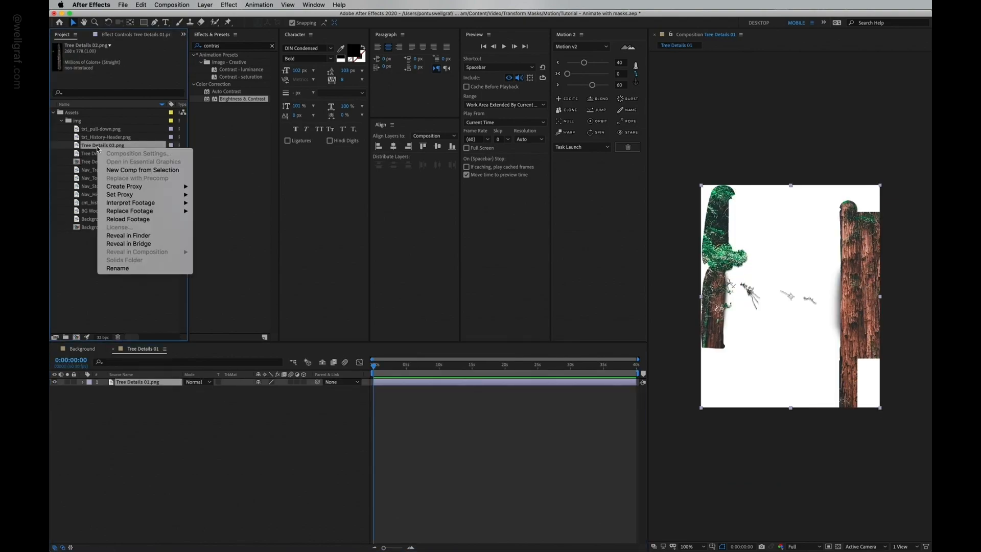
left_click(139, 170)
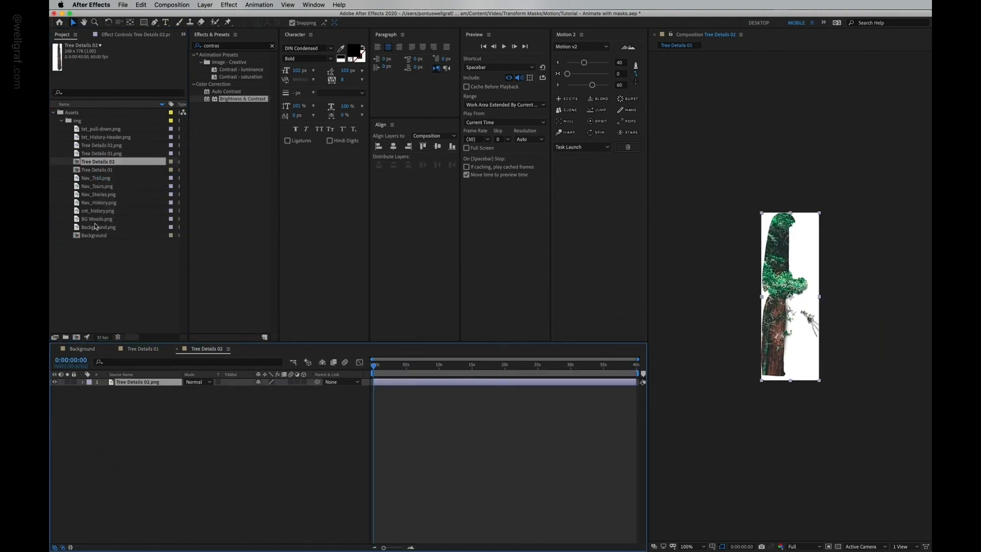
Step: Create a new project folder named _xPreComps
right_click(132, 284)
left_click(148, 292)
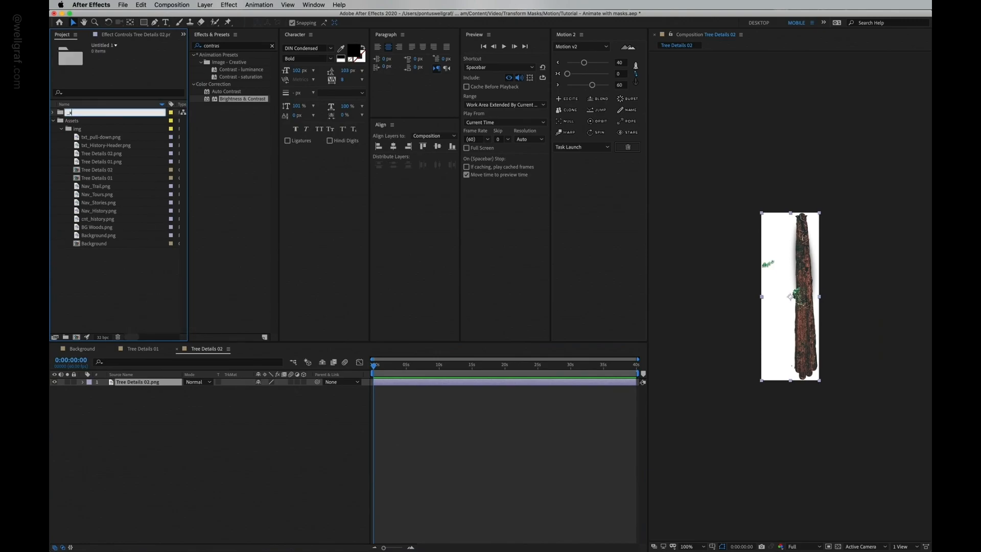
type("_xPreComps")
key("Return")
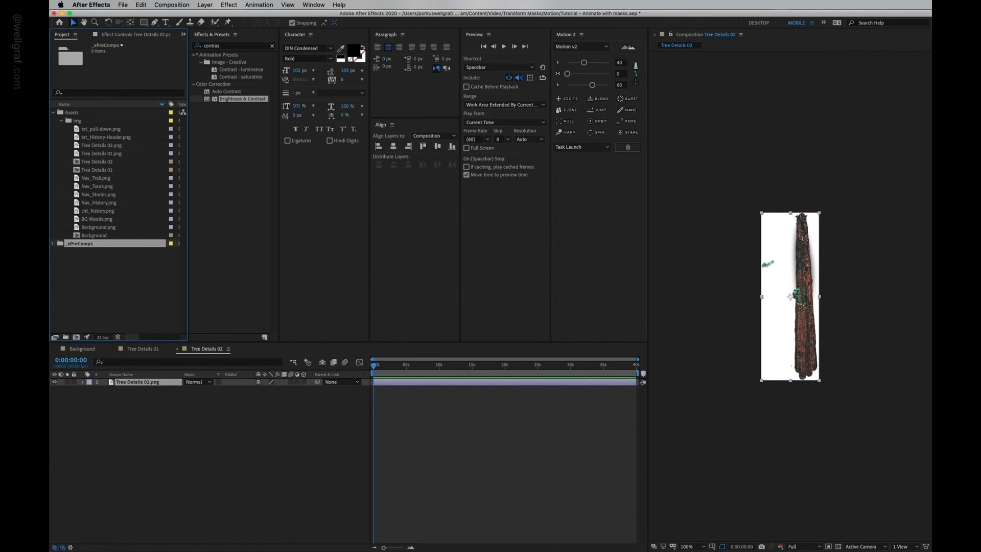
Step: Move the Background, Tree Details 01 and Tree Details 02 compositions into the _xPreComps folder
left_click(80, 105)
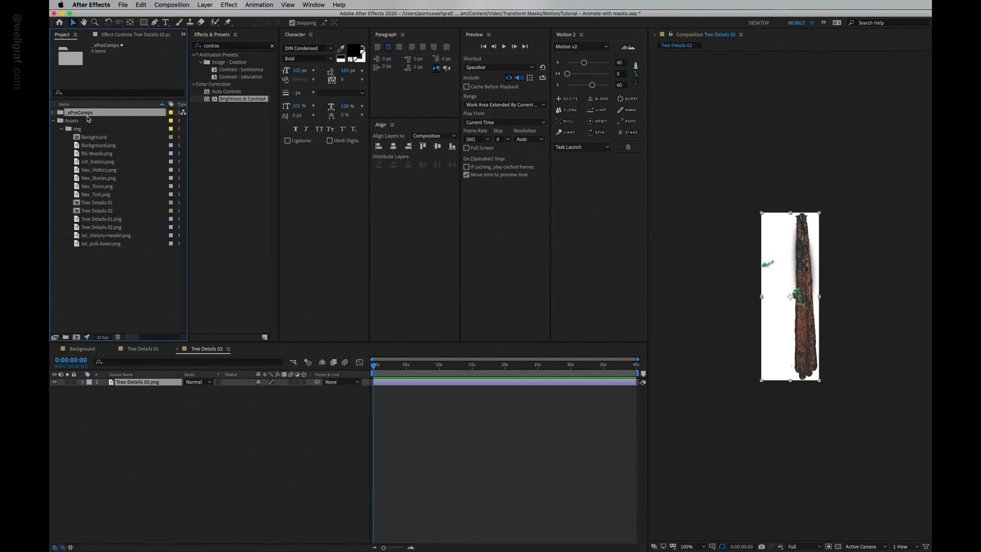
left_click(87, 138)
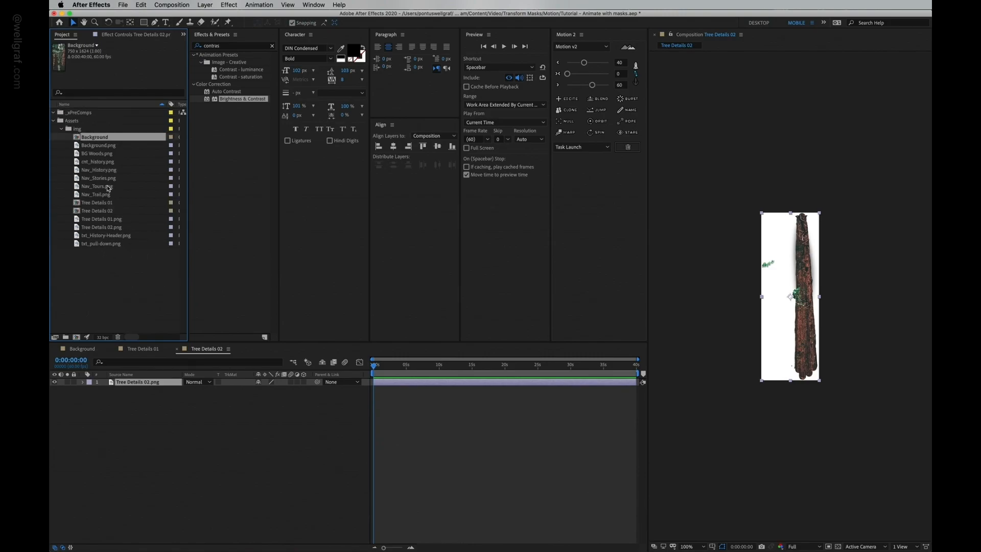
left_click(98, 203, "super")
left_click(105, 210, "super")
left_click_drag(98, 204, 94, 117)
left_click(89, 121)
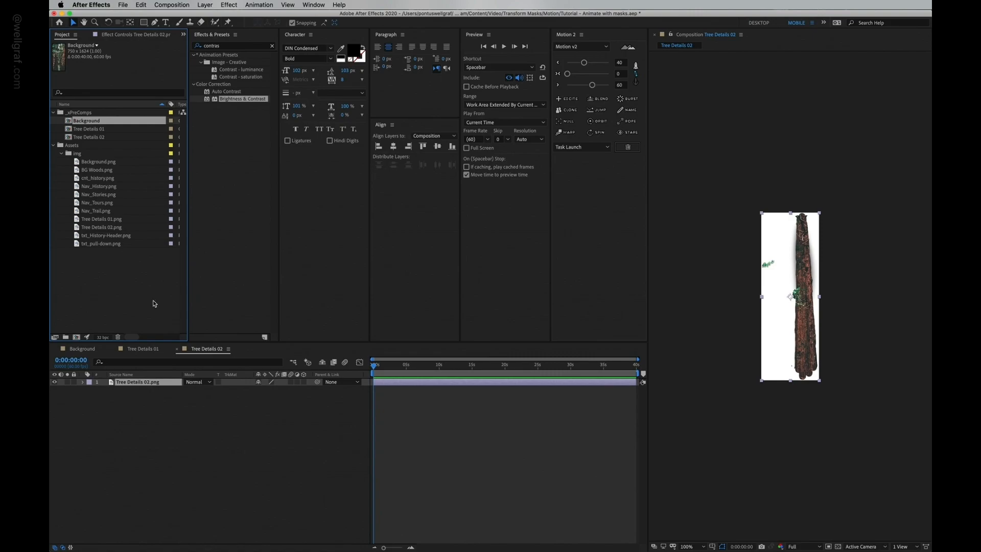
Step: Add the Tree Details 01 composition to the Background composition and position it over the title
left_click(139, 349)
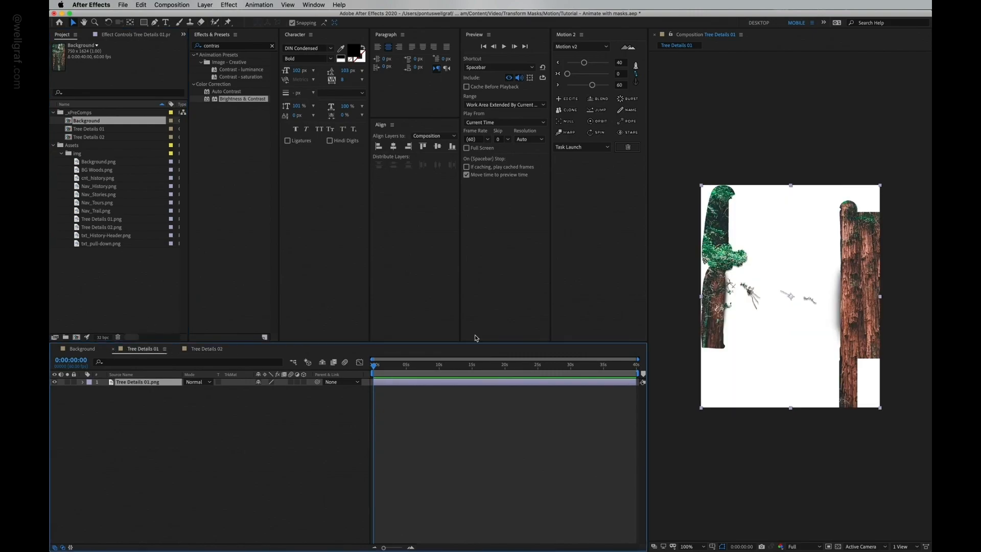
left_click(205, 349)
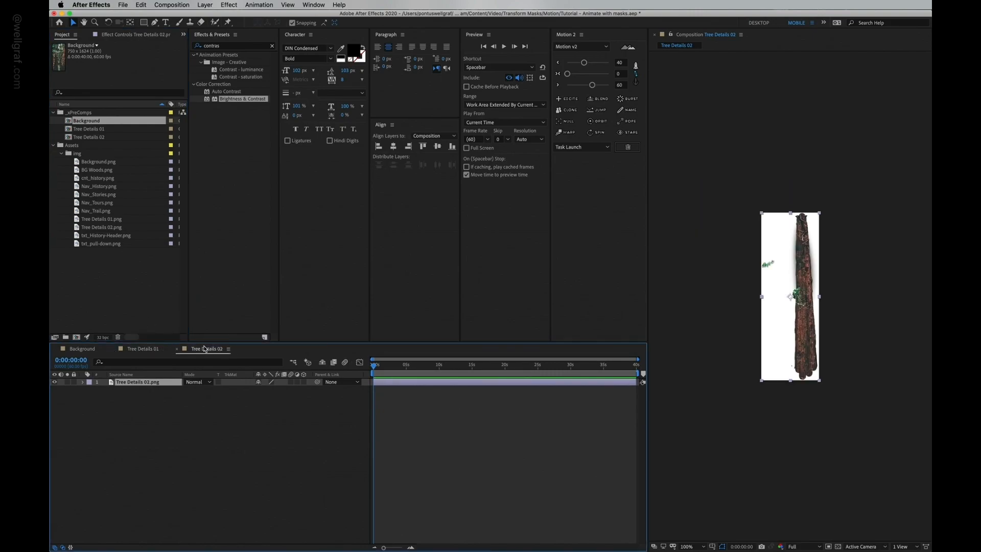
left_click(139, 349)
left_click(82, 349)
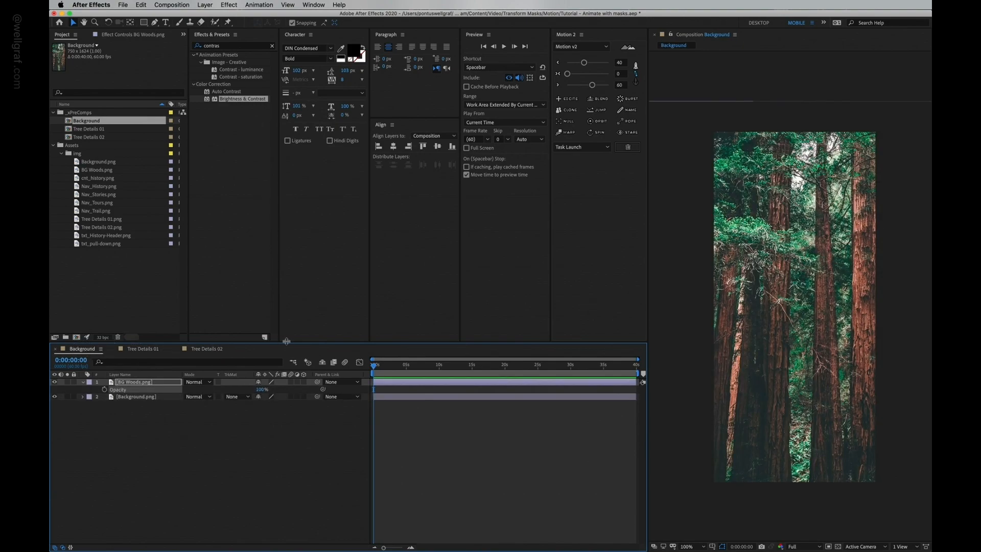
left_click_drag(90, 129, 757, 300)
scroll(758, 286, "up", 1)
left_click_drag(747, 173, 767, 280)
left_click_drag(767, 281, 768, 310)
key("comma")
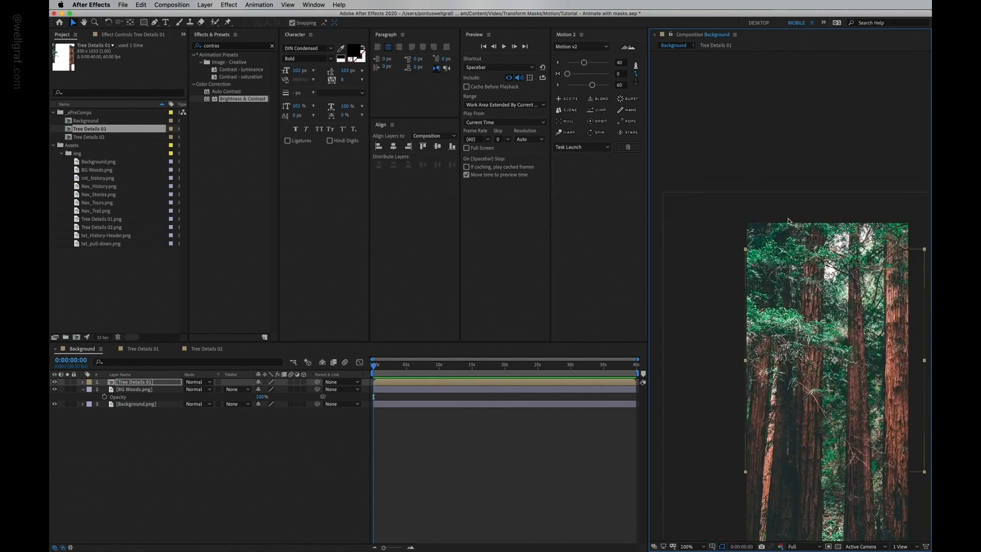
left_click_drag(766, 267, 696, 179)
Step: Add the Tree Details 02 composition to the Background composition and position it over the title
left_click_drag(101, 137, 767, 310)
key("period")
key("period")
key("period")
left_click_drag(816, 406, 826, 355)
left_click(55, 383)
left_click(55, 383)
left_click(55, 383)
left_click(55, 383)
key("comma")
key("comma")
key("comma")
left_click_drag(747, 309, 768, 291)
Step: Hide the BG Woods layer and save the project
left_click(65, 398)
left_click(55, 397)
left_click(272, 446)
key("super+s")
Step: Switch to Sketch and check the font settings of the Woods title text in the design
key("super+Tab")
key("super+Tab")
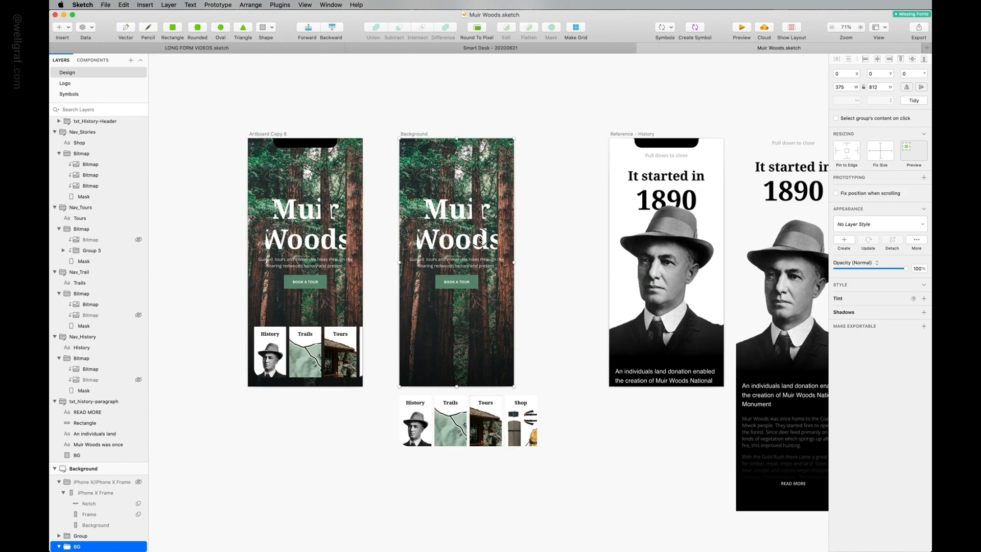
double_click(480, 240)
double_click(466, 239)
double_click(464, 239)
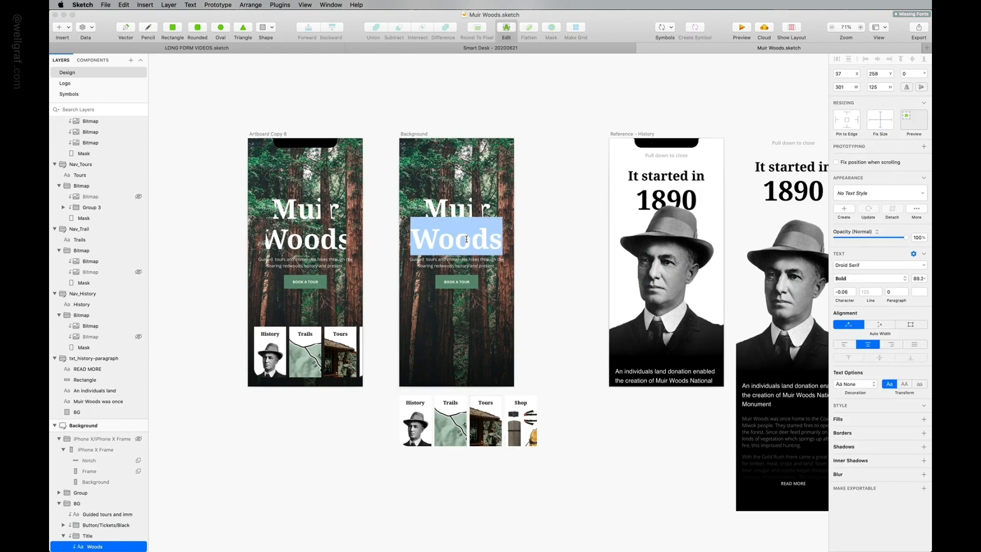
left_click(917, 279)
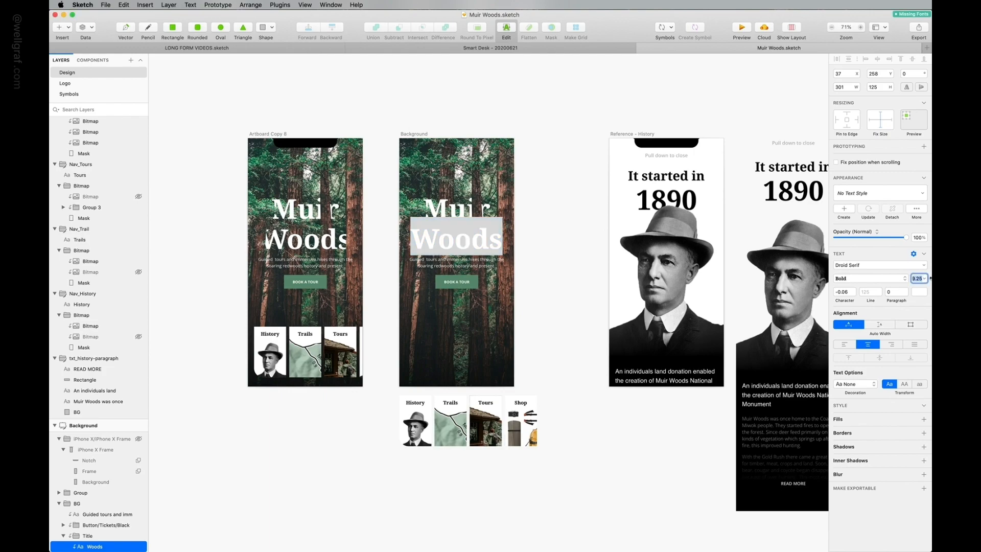
key("Escape")
left_click(563, 194)
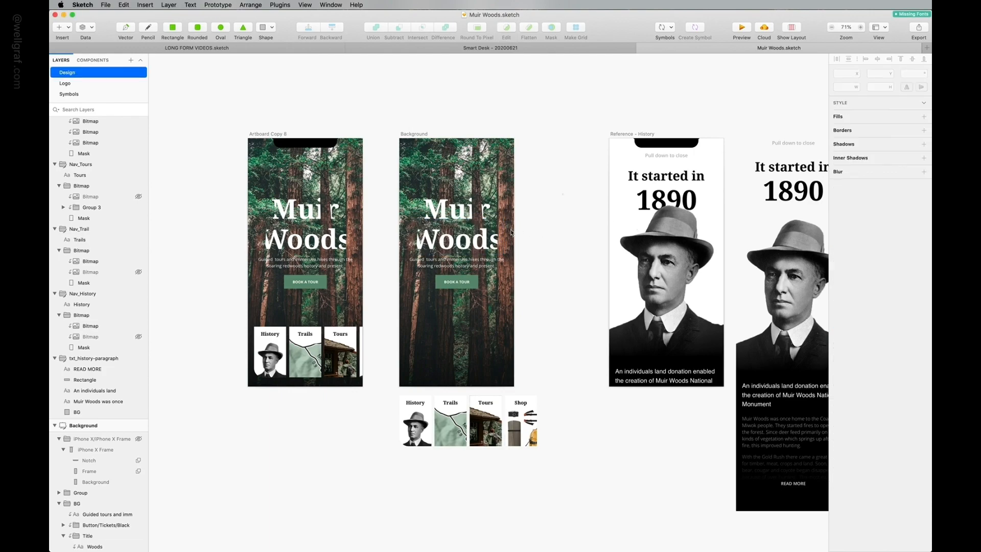
left_click(464, 239)
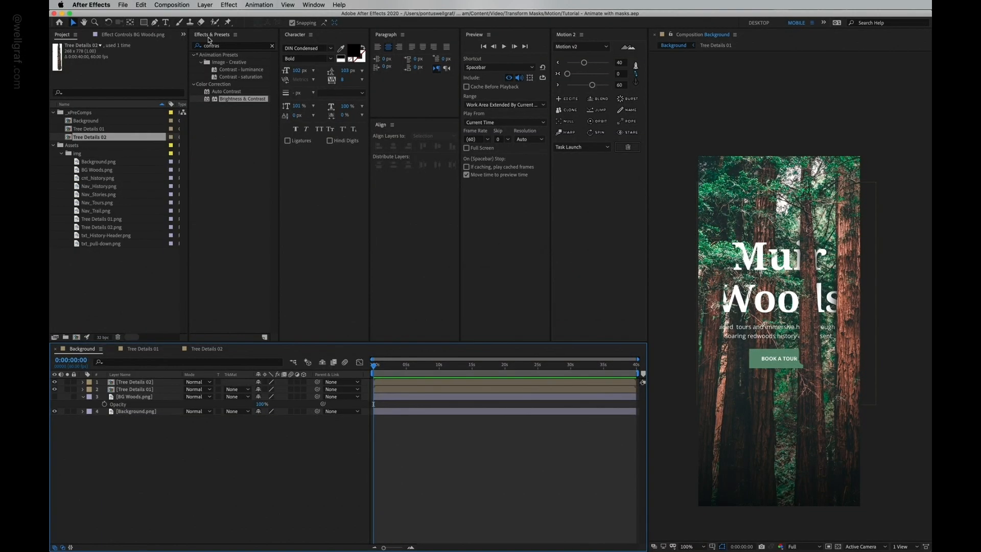
Step: Create a text layer reading Muir over the title in the composition
left_click(166, 23)
left_click(773, 248)
type("M")
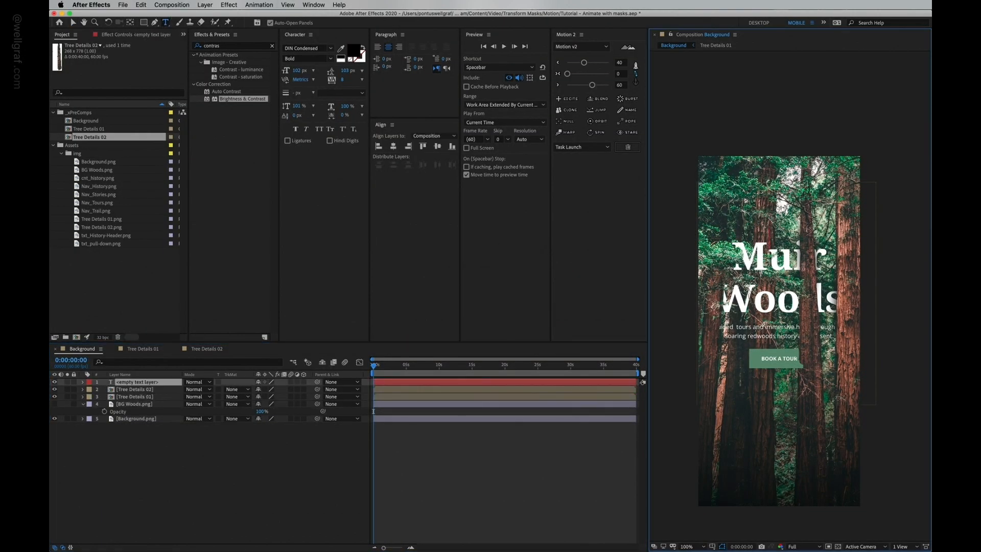
type("uir")
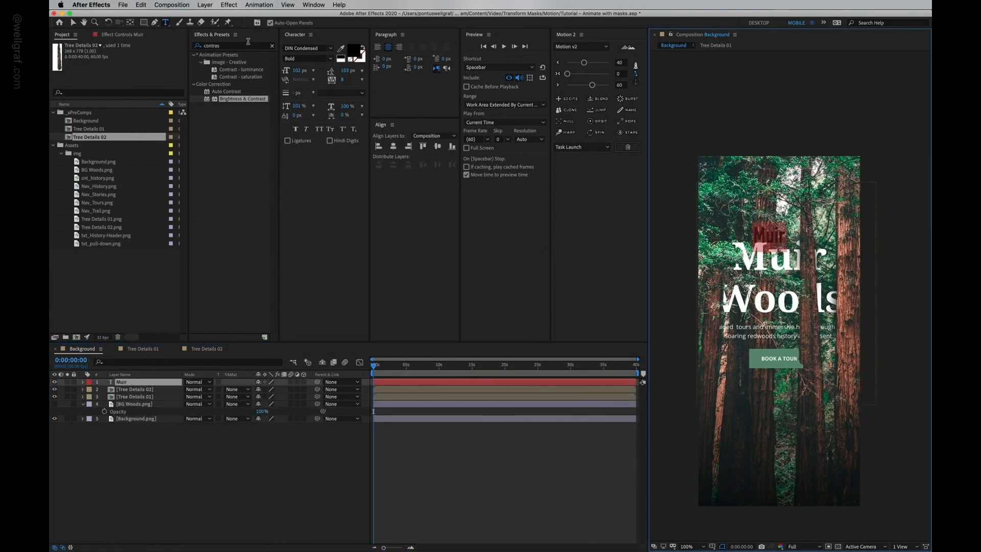
Step: Set the Muir text to the Droid Serif font at 160 px in white
left_click(313, 48)
type("droid")
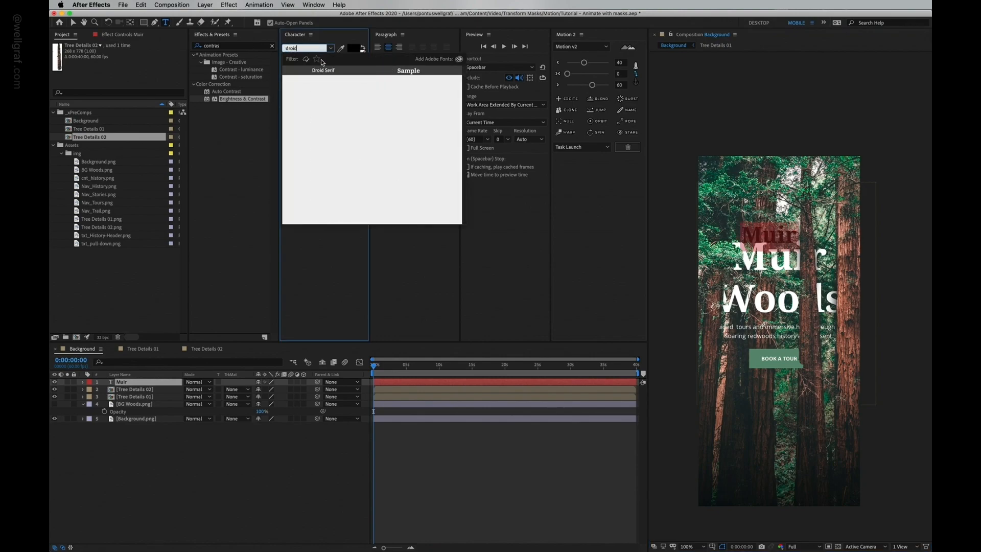
left_click(321, 71)
type("160")
key("Tab")
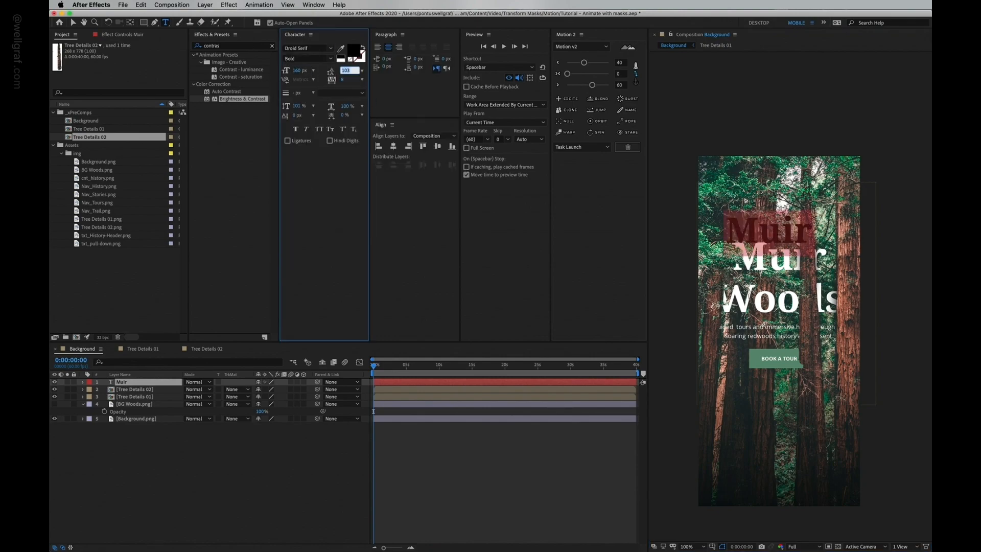
left_click(356, 52)
left_click_drag(102, 102, 58, 67)
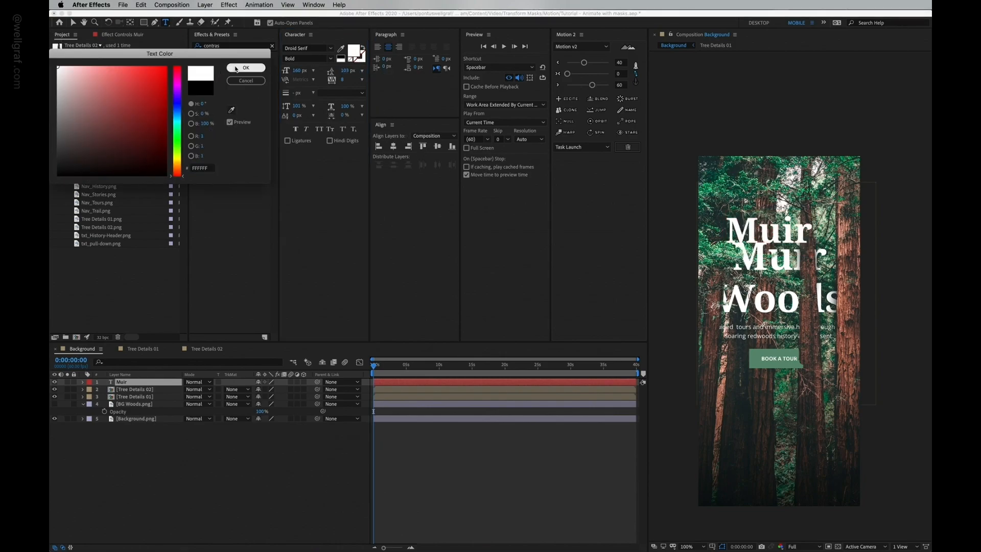
left_click(237, 69)
Step: Increase the Muir text's font size to 170 px and duplicate its layer
left_click(73, 23)
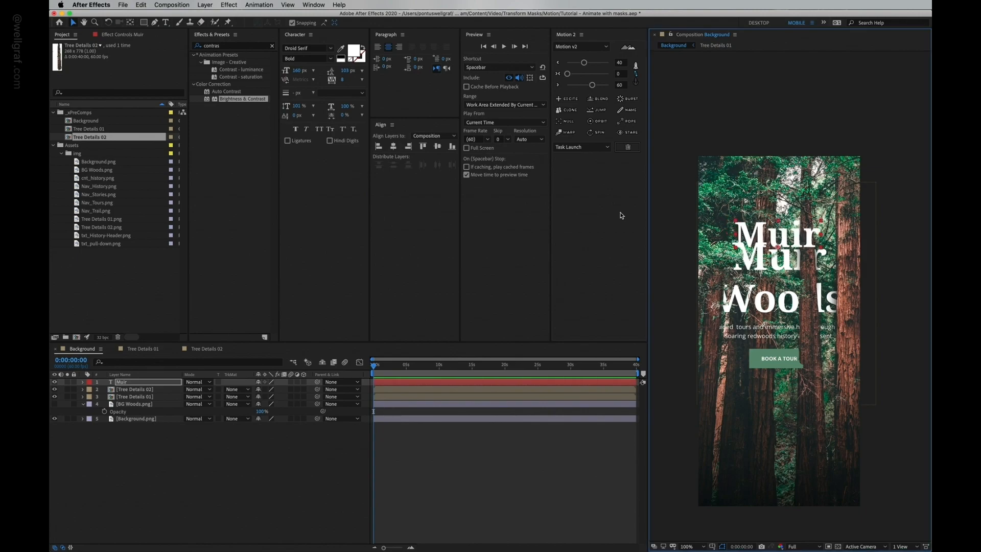
left_click(297, 70)
key("shift+Up")
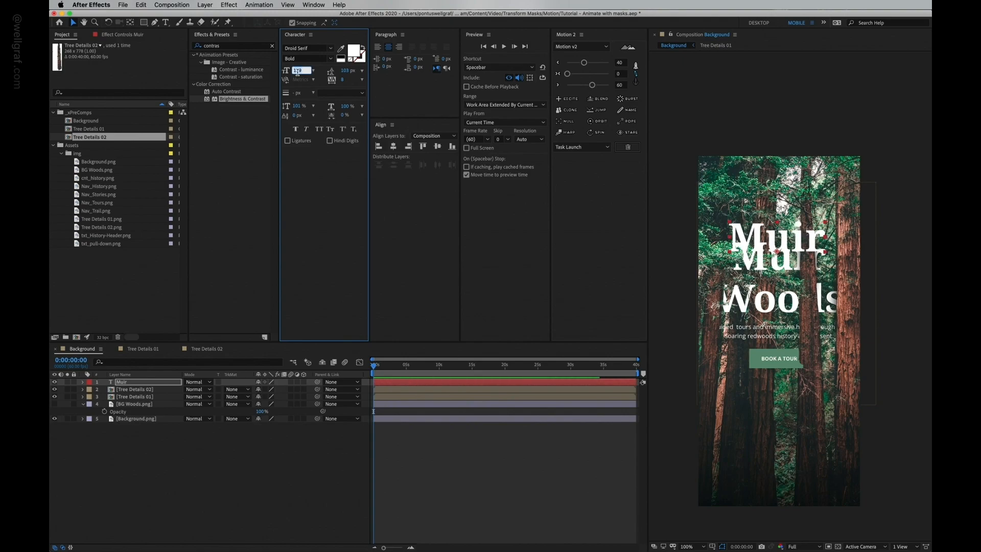
key("Return")
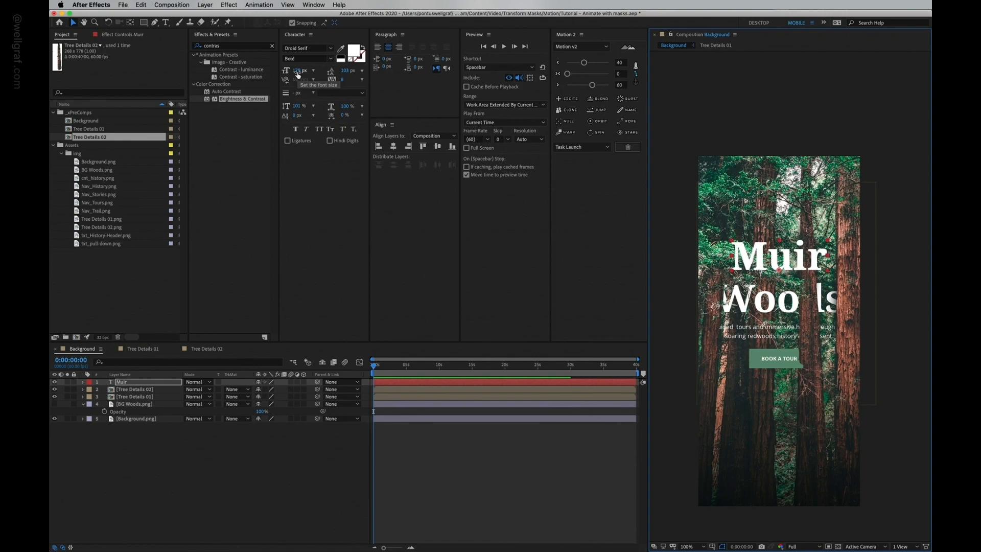
left_click(162, 383)
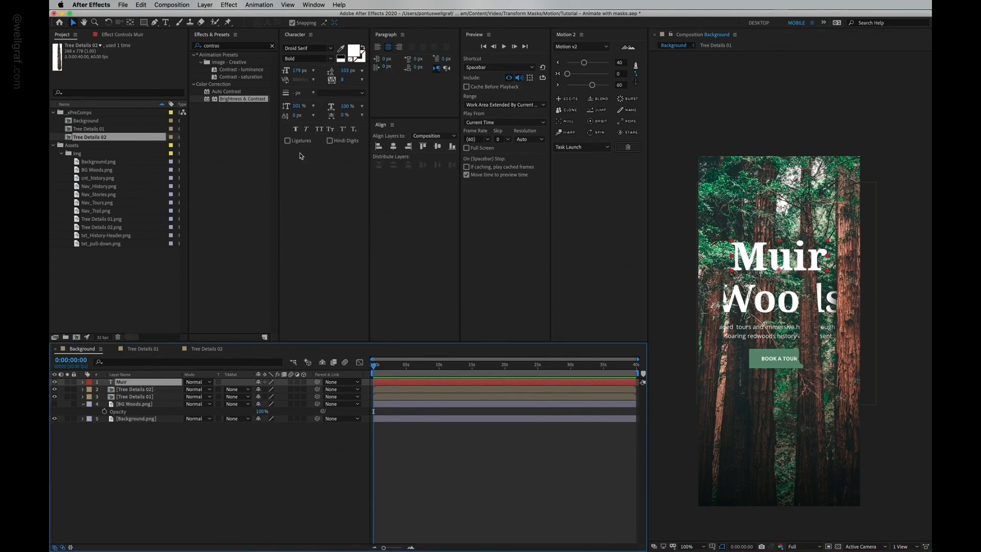
key("super+d")
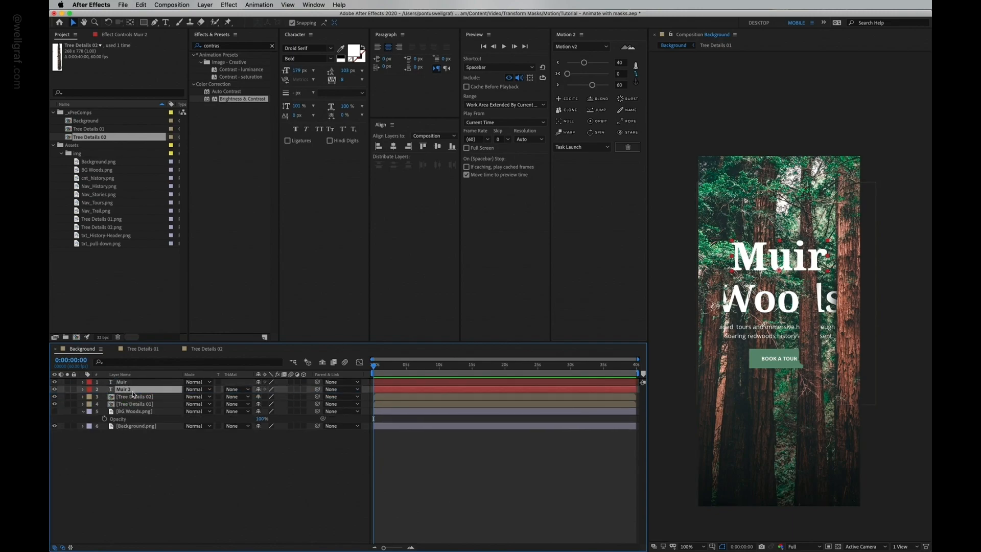
Step: Place the duplicated title text below Muir and change it to read Woods
right_click(133, 392)
left_click(120, 389)
left_click_drag(758, 254, 767, 300)
double_click(766, 300)
type("Woods")
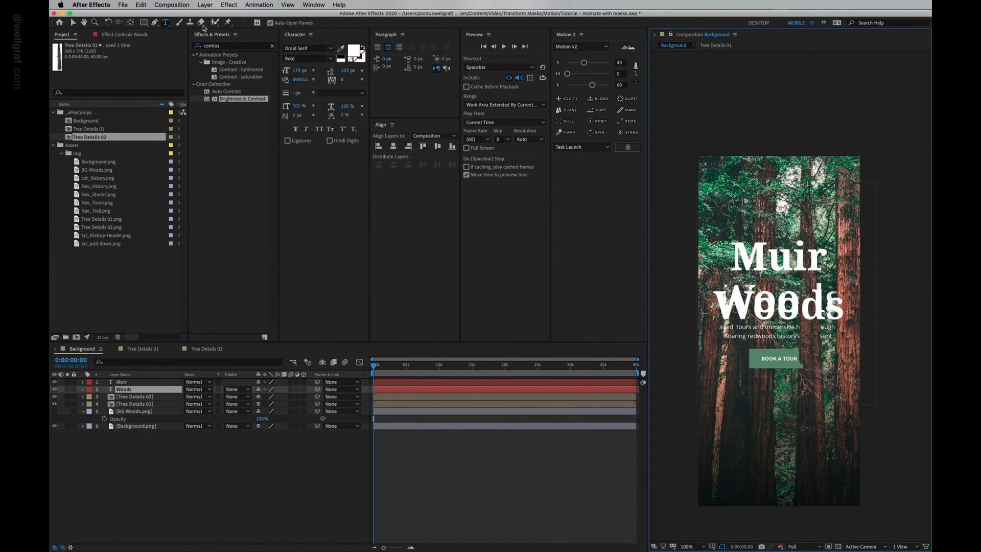
left_click(73, 23)
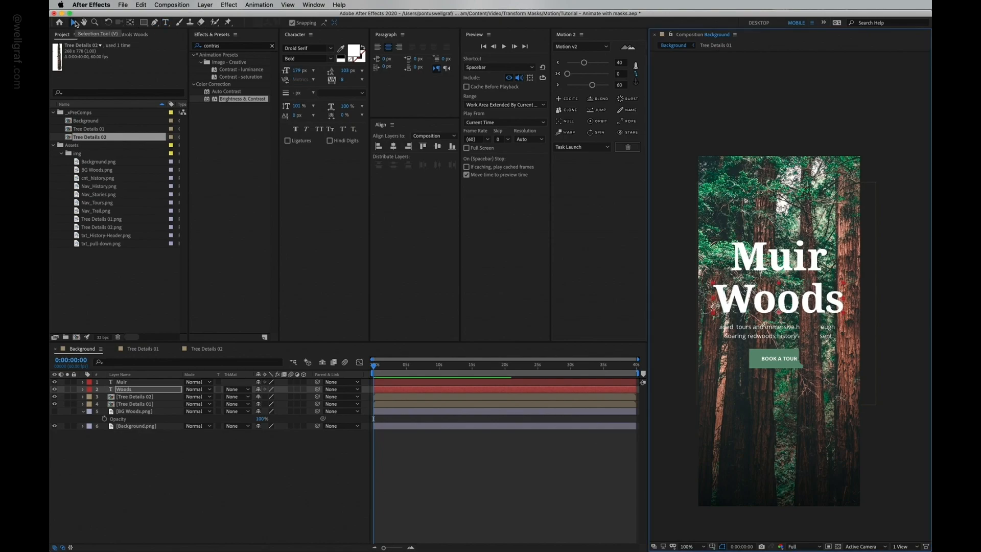
Step: Move the Muir and Woods text layers below both tree detail layers in the stack
left_click(122, 383, "shift")
left_click(54, 411)
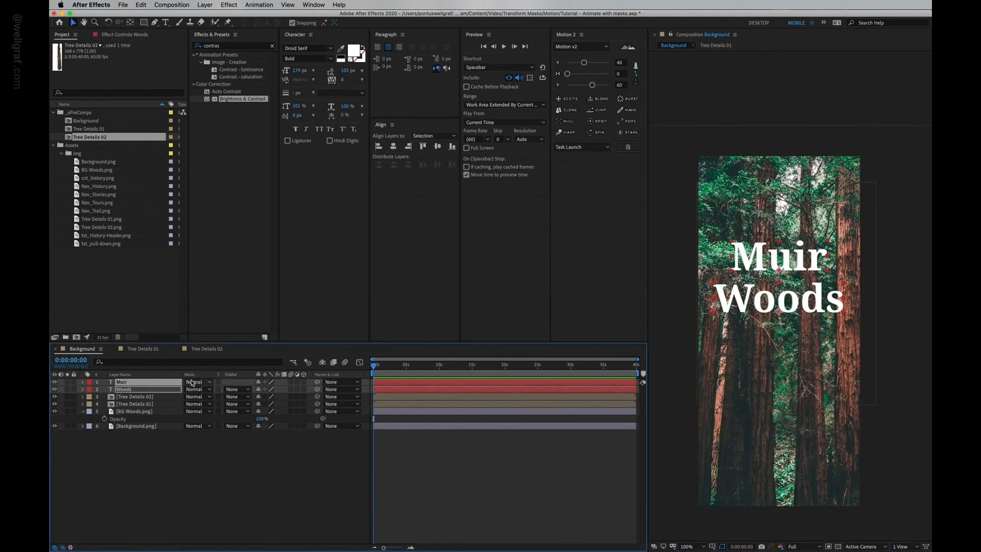
left_click_drag(138, 385, 150, 411)
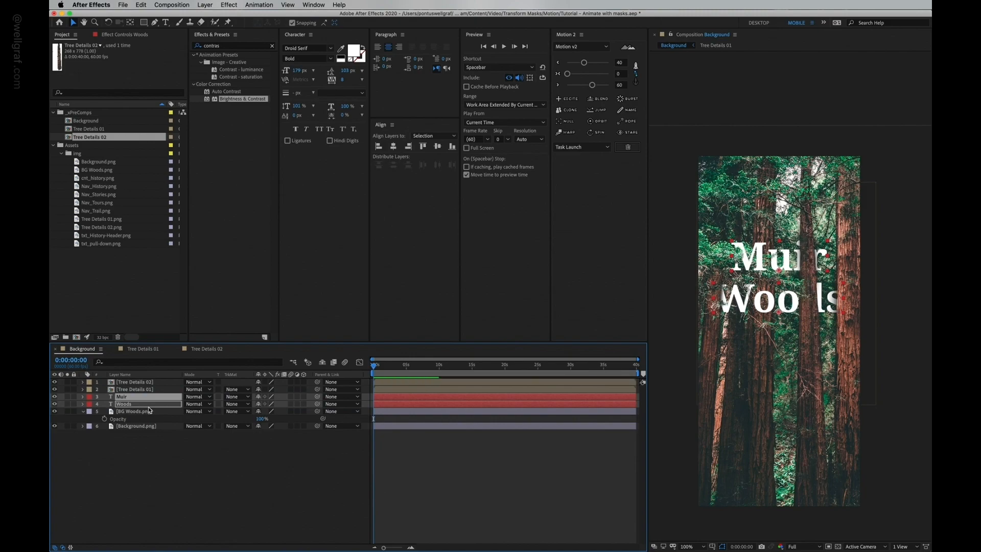
left_click(156, 412)
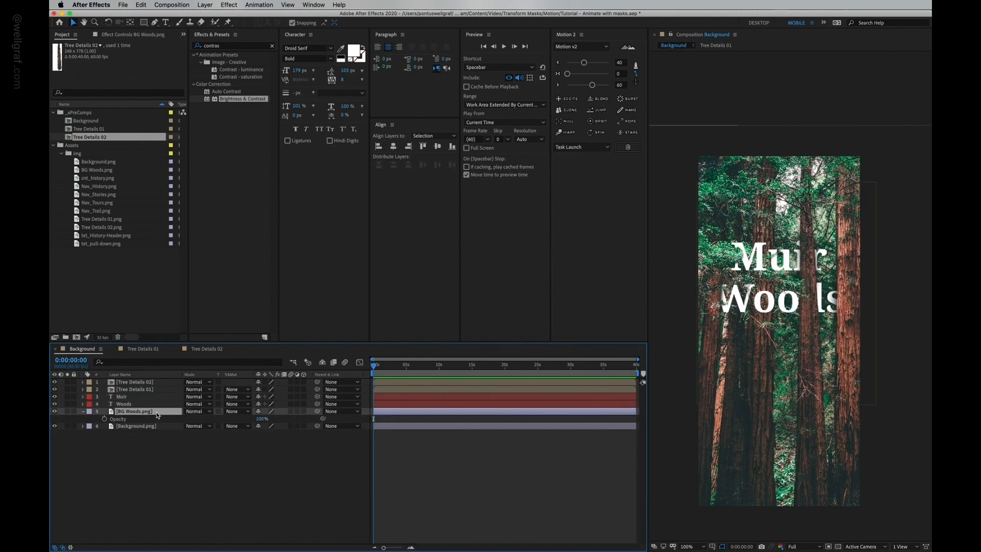
Step: Try stacking the Woods and Muir layers between the two tree detail layers
left_click(127, 397)
left_click(125, 405)
left_click_drag(135, 408, 147, 390)
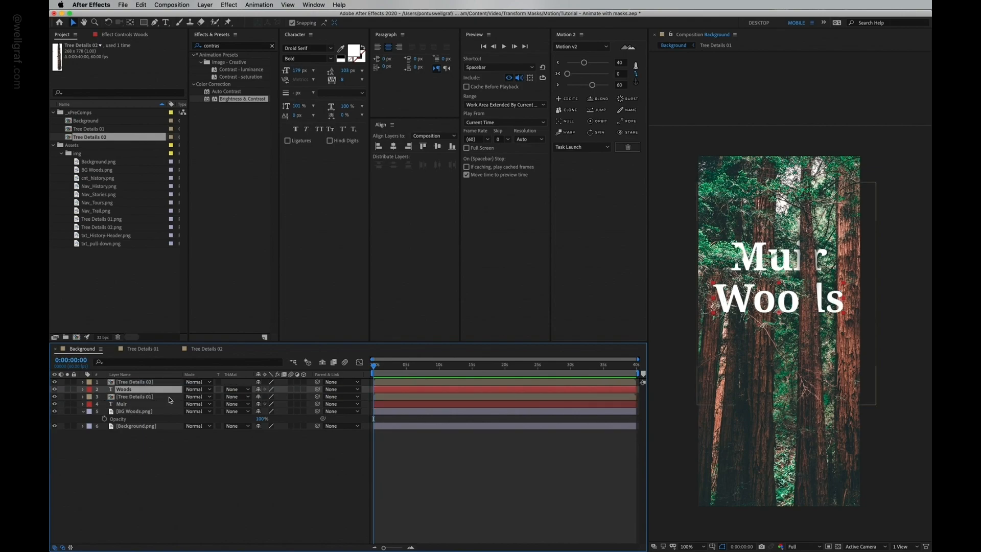
left_click(147, 397)
left_click(148, 382, "super")
left_click(147, 412, "super")
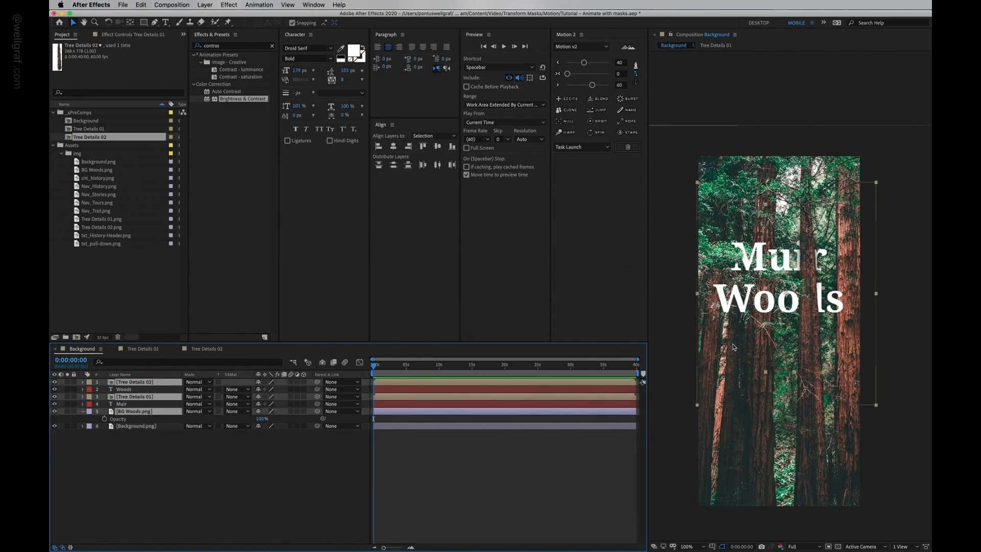
left_click_drag(802, 387, 814, 381)
key("super+z")
mouse_move(132, 390)
left_mouse_down()
mouse_move(124, 404)
mouse_move(128, 387)
left_mouse_up()
left_click(134, 382)
left_click(134, 397, "super")
left_click(134, 411, "super")
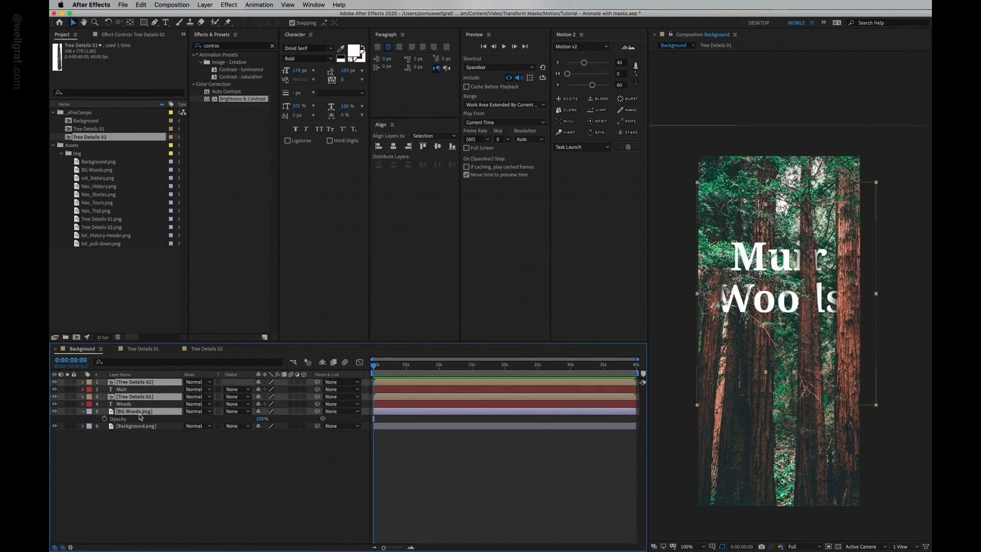
key("super+z")
Step: Save the project and add cta_Book.png to the composition below the title
key("super+s")
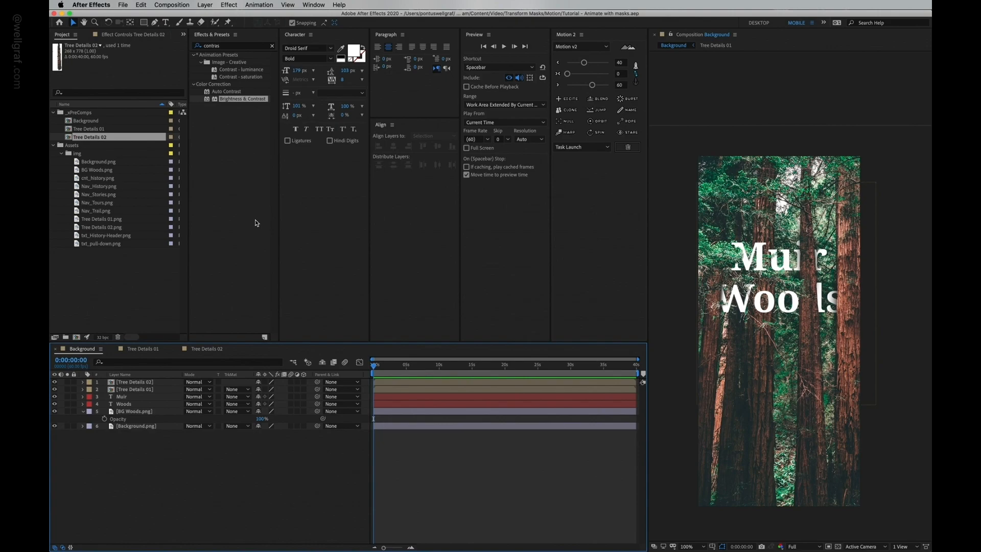
left_click(98, 185)
left_click(97, 181)
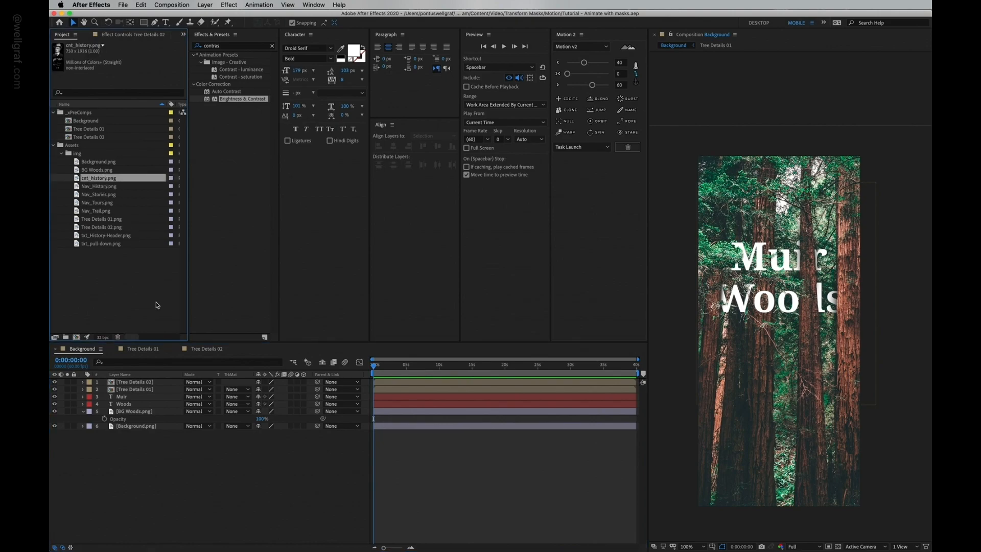
left_click(96, 188)
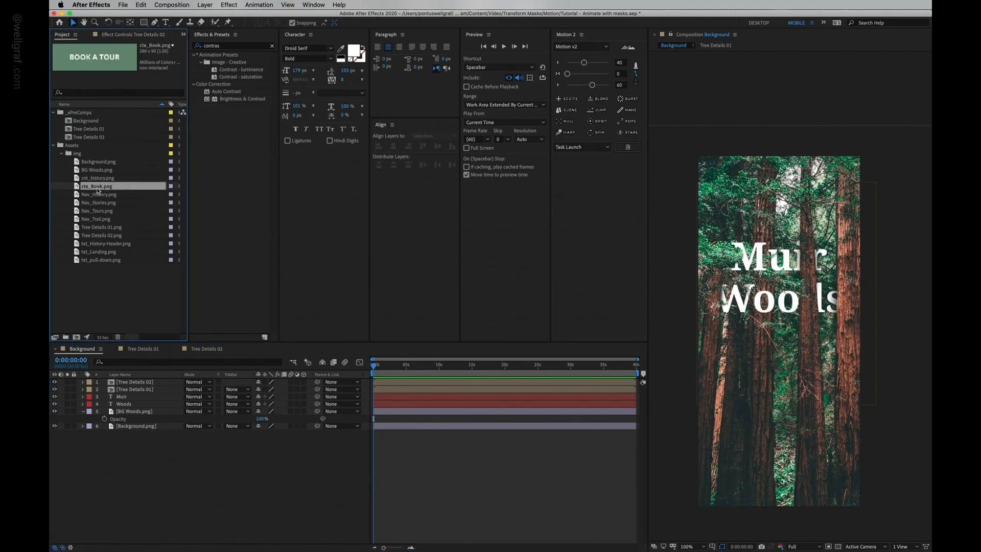
left_click_drag(89, 189, 779, 331)
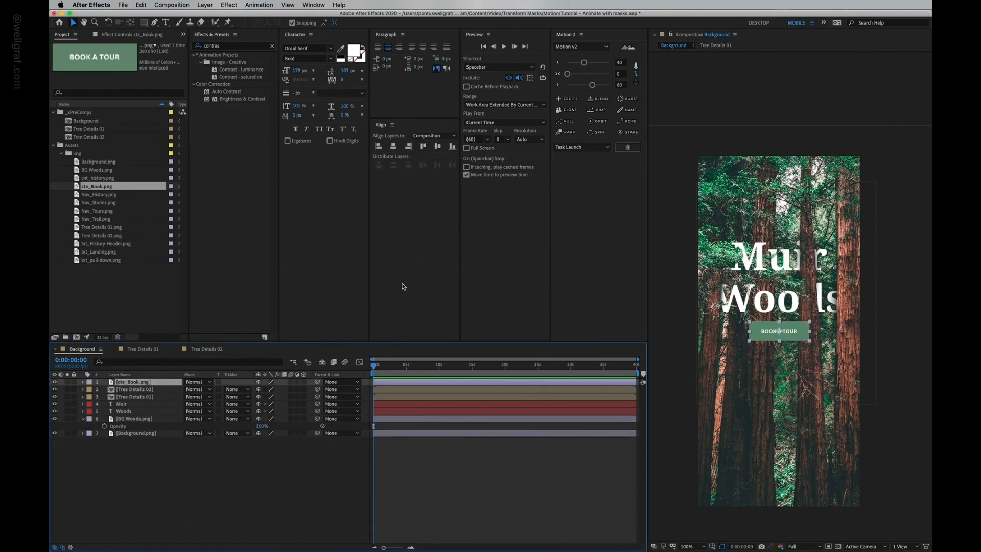
Step: Add txt_Landing.png to the composition as the subtitle text above the button
left_click(107, 252)
left_click_drag(623, 249, 801, 333)
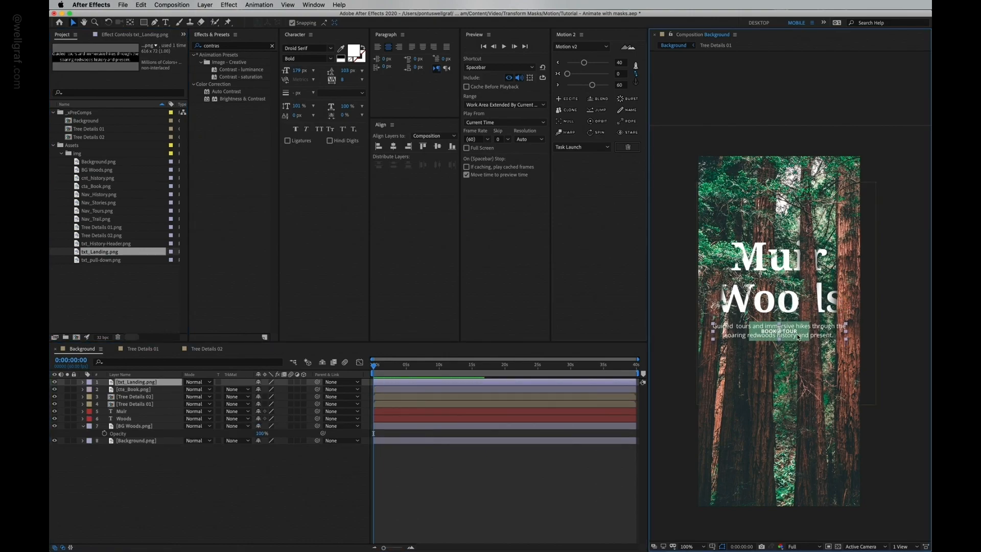
left_click(134, 389)
left_click(126, 426)
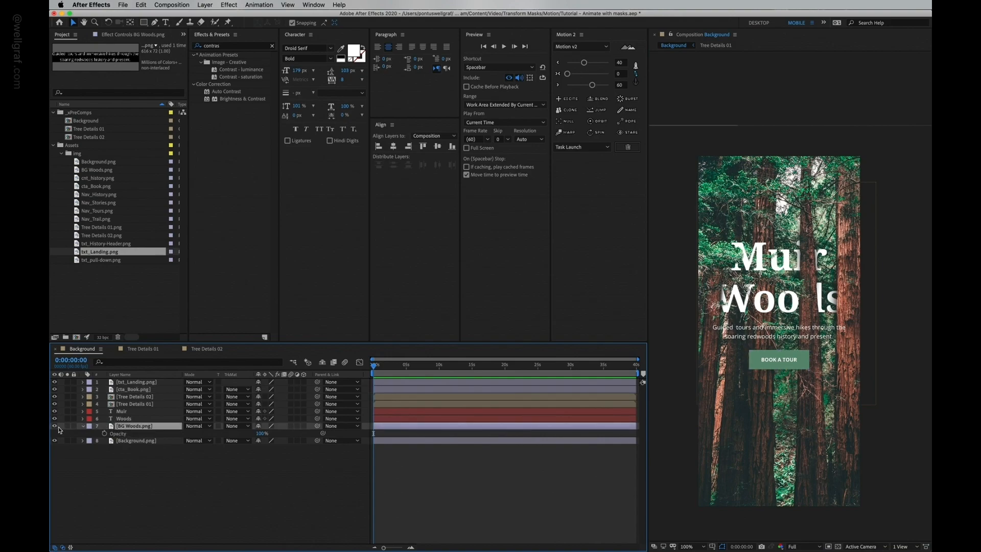
left_click(55, 425)
left_click(55, 426)
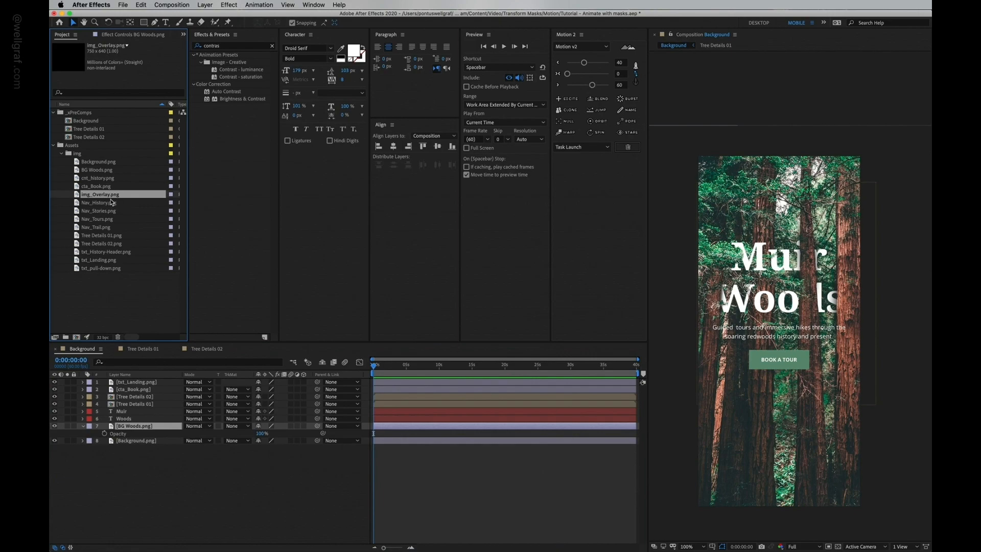
Step: Add img_Overlay.png, set its anchor point to the bottom centre and align it to the composition's bottom edge
left_click_drag(102, 194, 779, 437)
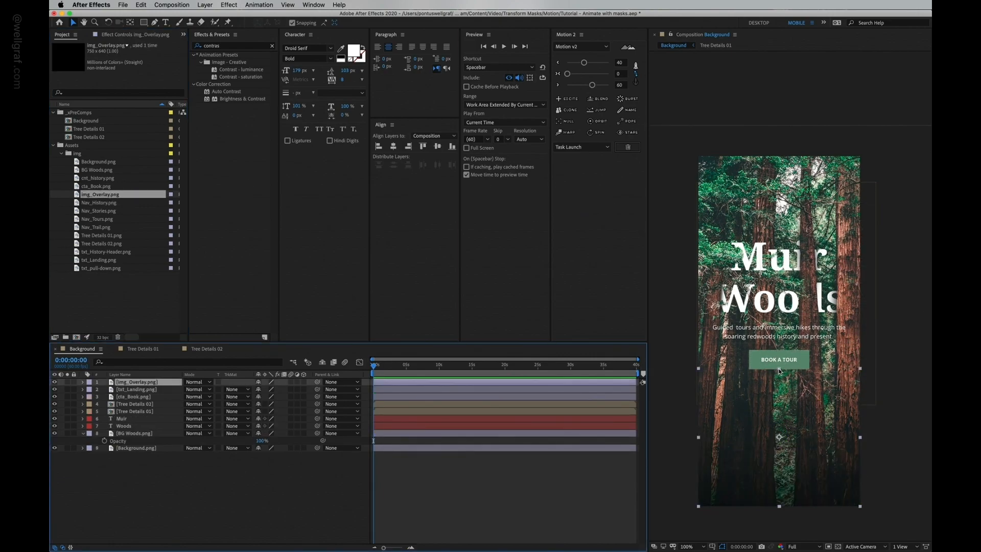
left_click(636, 82)
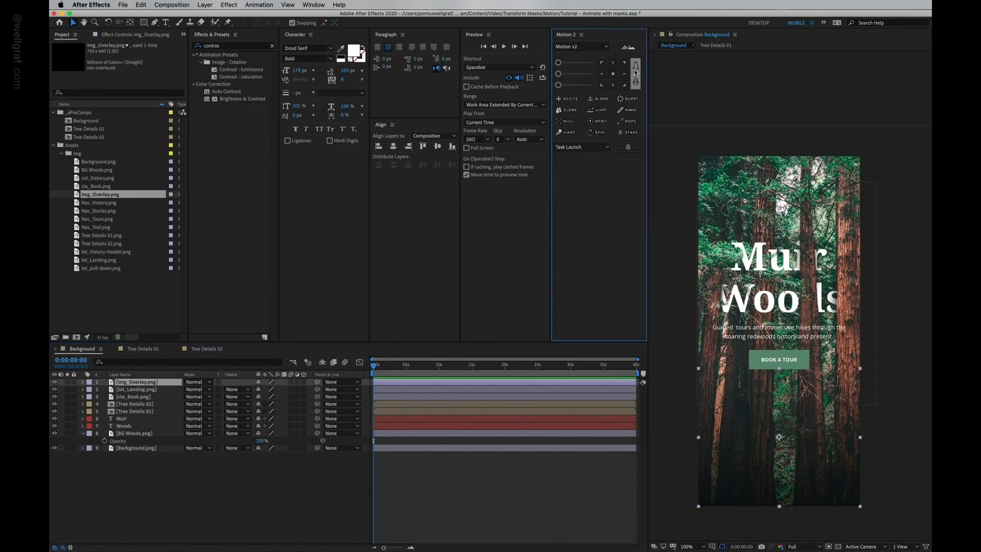
left_click(614, 85)
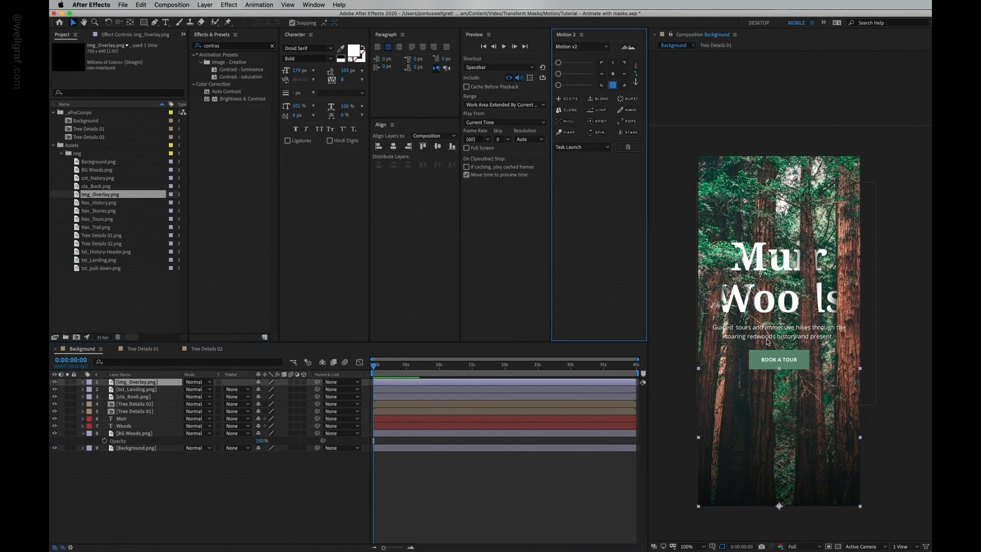
mouse_move(779, 367)
left_mouse_down()
mouse_move(791, 280)
mouse_move(790, 419)
mouse_move(796, 372)
left_mouse_up()
left_click(614, 72)
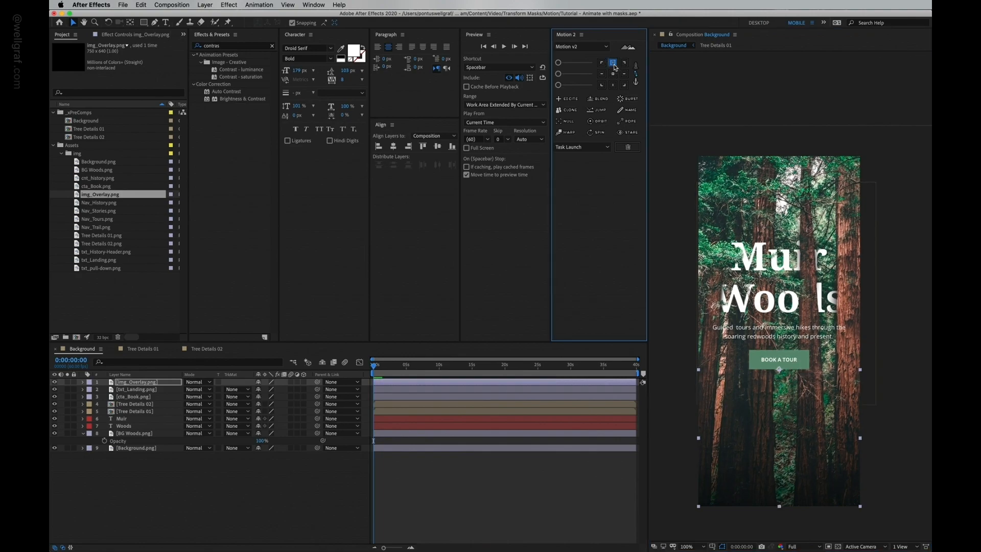
left_click_drag(780, 507, 781, 455)
left_click(613, 74)
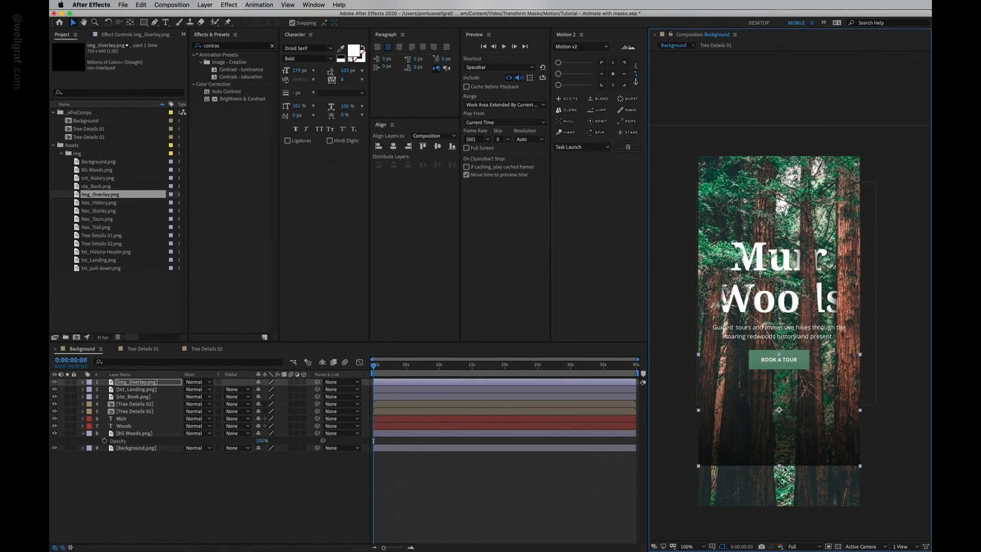
left_click(614, 86)
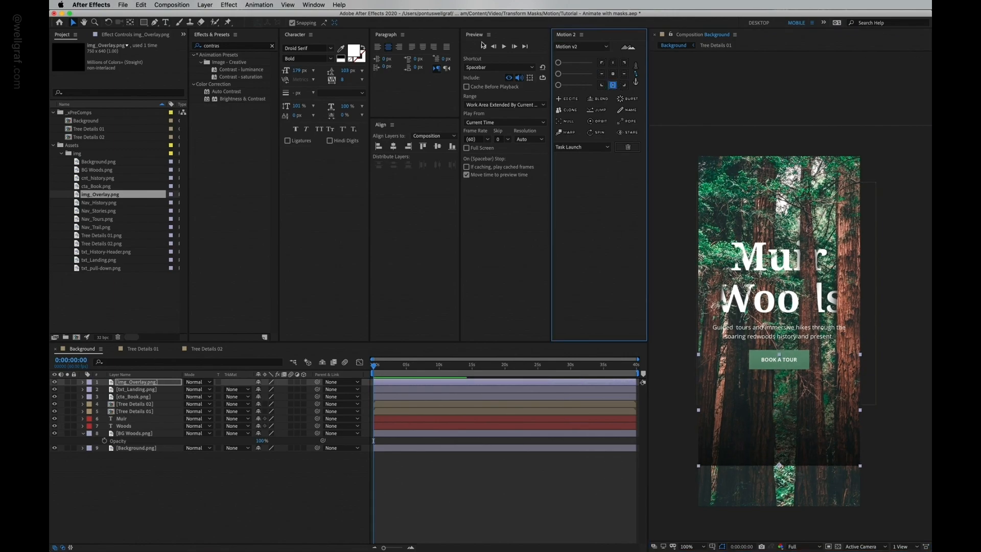
left_click(453, 148)
left_click_drag(781, 399, 786, 301)
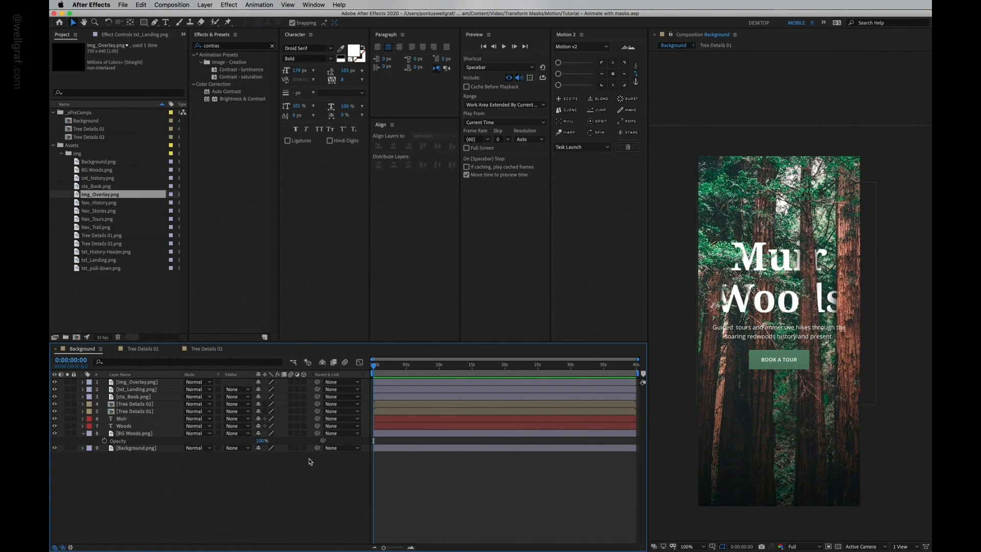
Step: Show Position for the Muir, Woods, cta_Book and txt_Landing layers and add Position keyframes for them
left_click(133, 419)
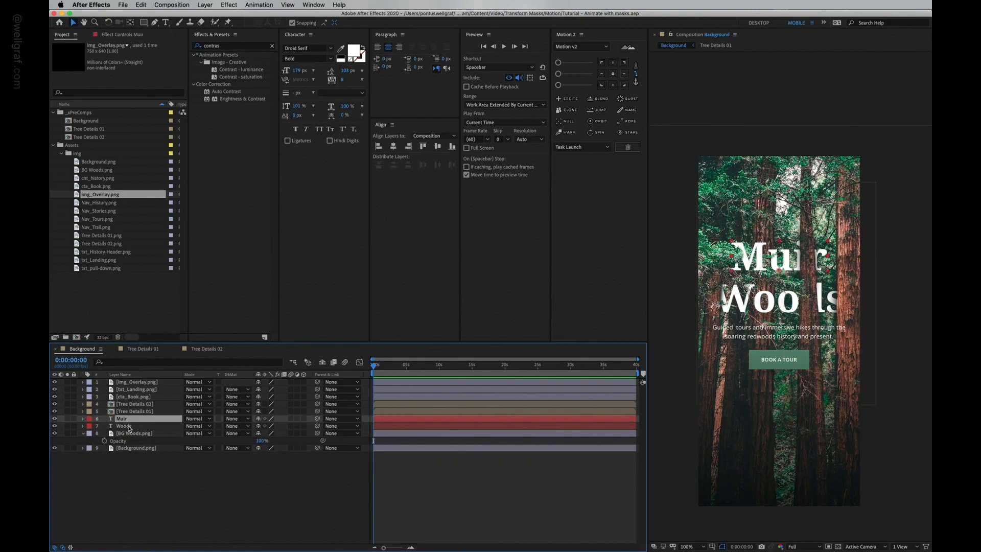
left_click(130, 426, "shift")
left_click(141, 397, "super")
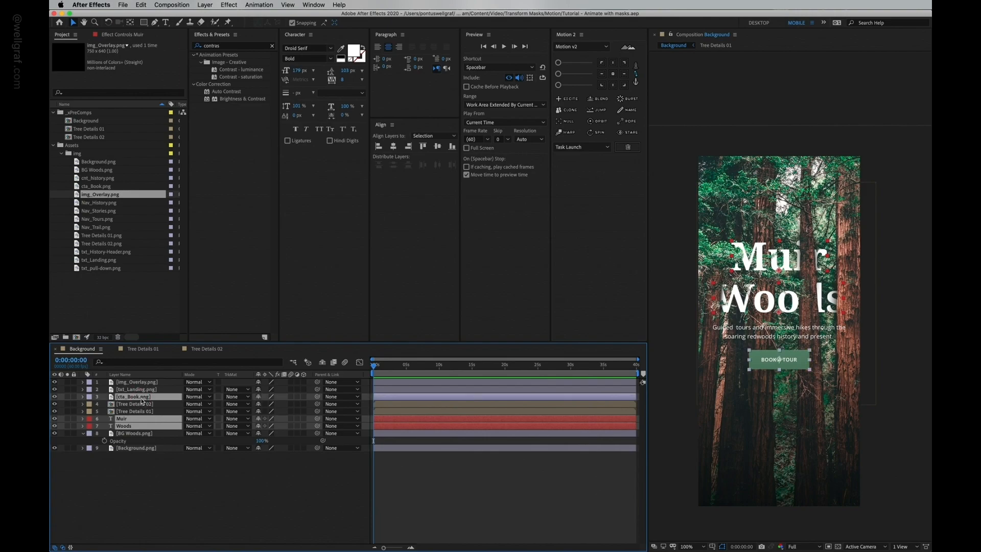
left_click(140, 390, "super")
key("p")
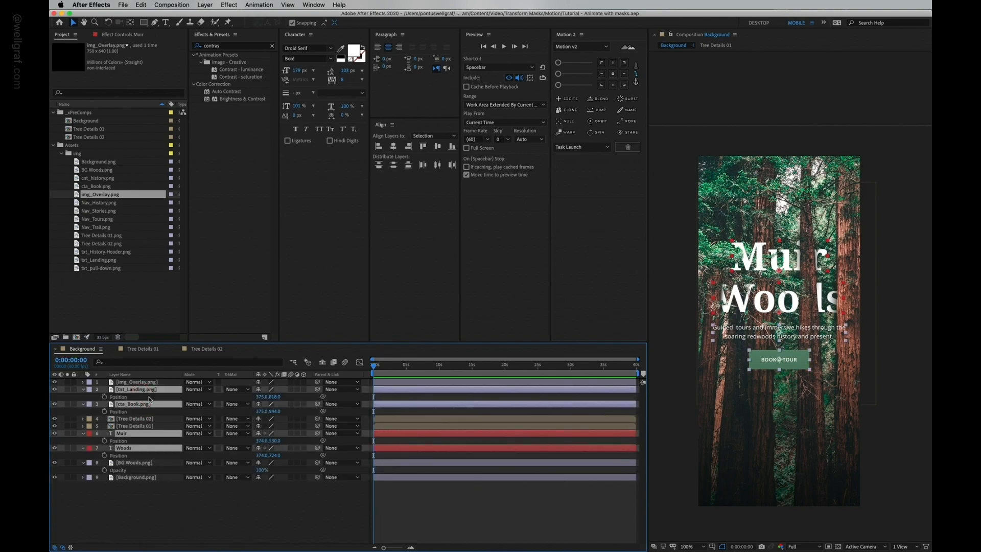
key("alt+shift+p")
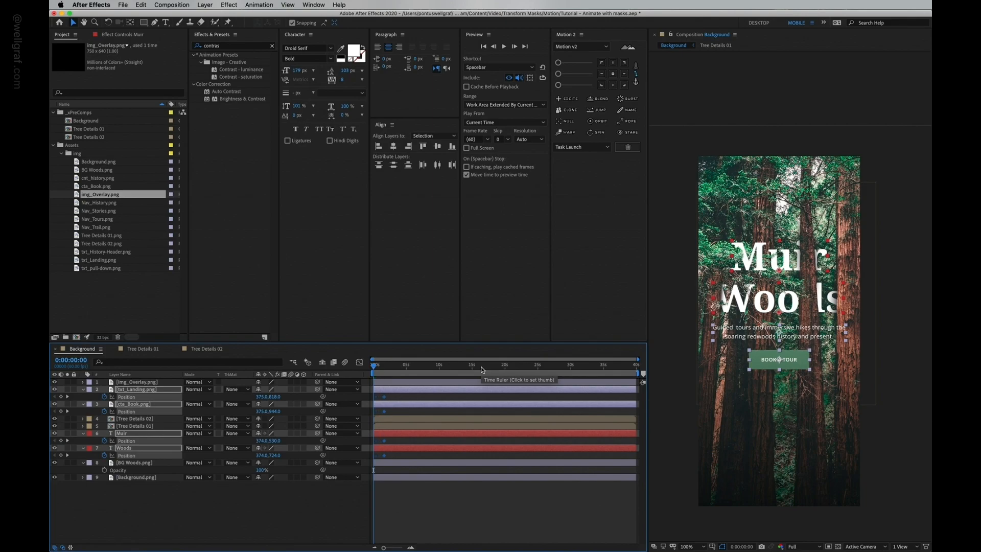
key("alt+shift+Right")
key("alt+shift+Right")
key("alt+shift+Right")
key("alt+shift+Right")
key("alt+shift+Right")
left_click(394, 365)
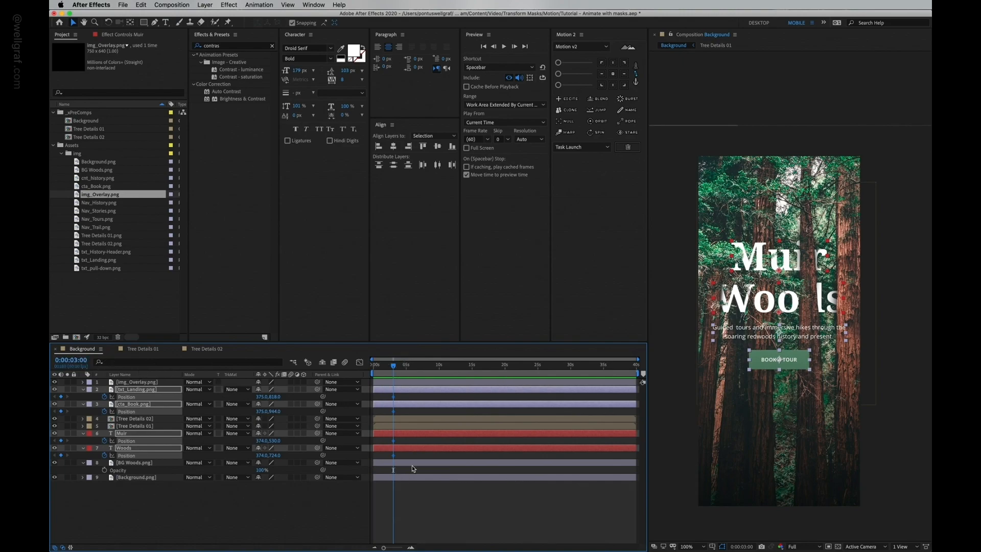
Step: Lower the four layers 60 px at their 3-second Position keyframes so they rise into place by 0:00:04:30
key("shift+Page_Down")
key("shift+Page_Down")
key("shift+Page_Down")
key("shift+Page_Down")
key("shift+Page_Down")
key("shift+Page_Down")
key("shift+Page_Down")
key("shift+Page_Down")
key("shift+Page_Down")
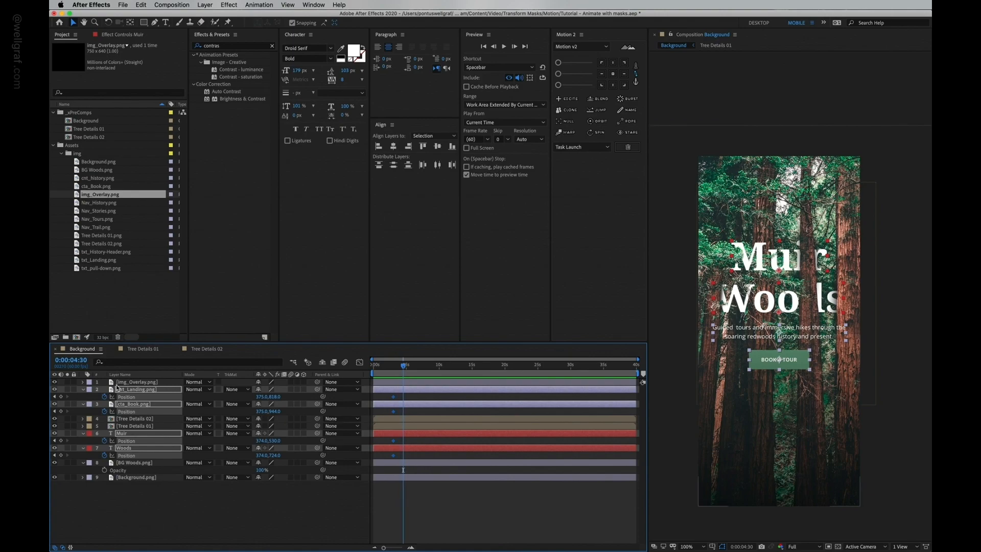
left_click(55, 397)
left_click_drag(388, 398, 397, 459)
key("shift+Down")
key("shift+Down")
key("shift+Down")
key("shift+Down")
key("shift+Down")
key("shift+Down")
key("shift+Down")
key("shift+Down")
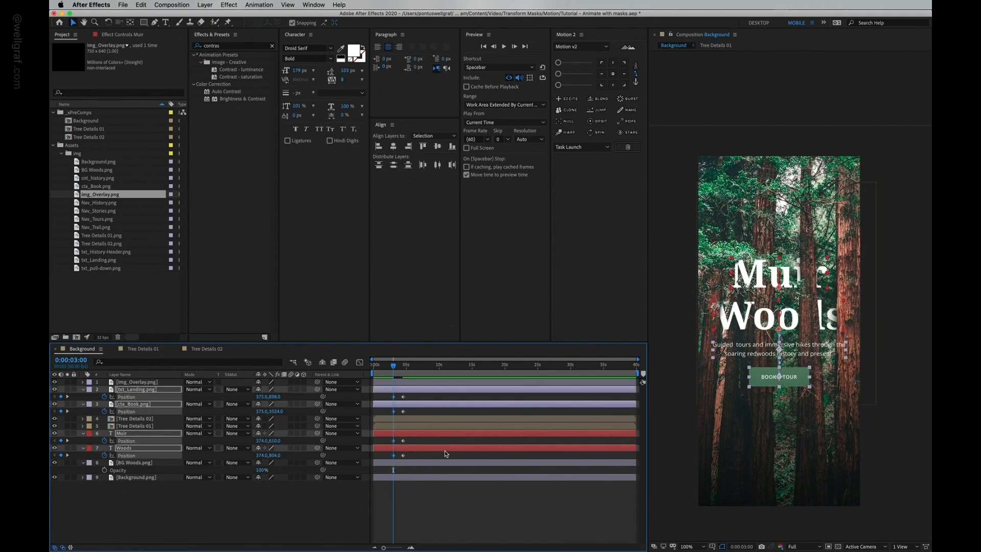
Step: Preview the rise-in animation of the title, subtitle and button
left_click_drag(410, 365, 414, 364)
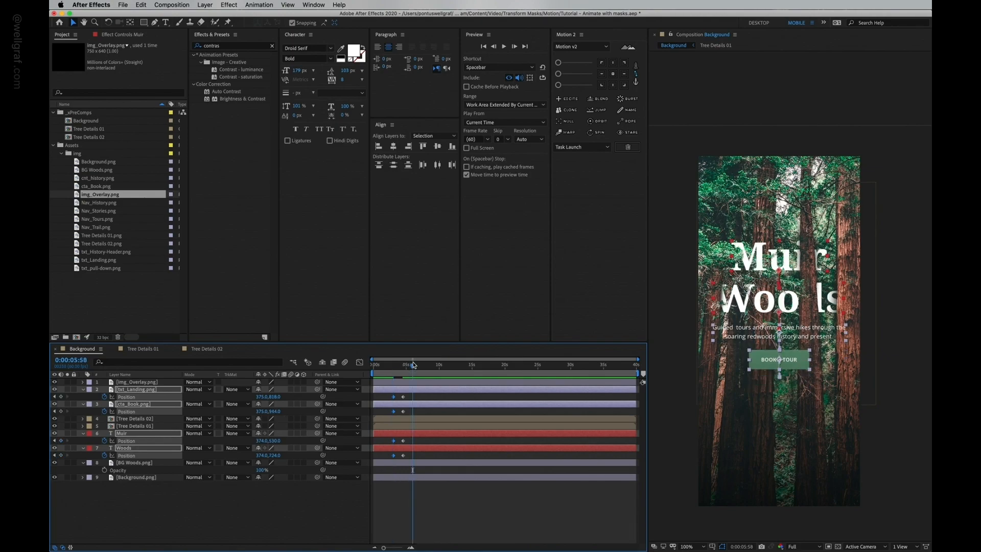
left_click(386, 366)
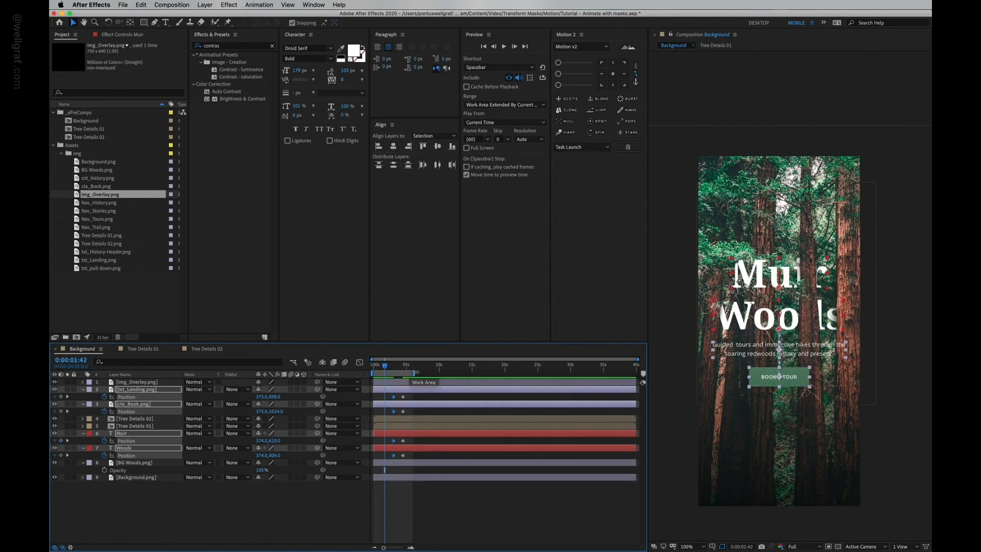
key("space")
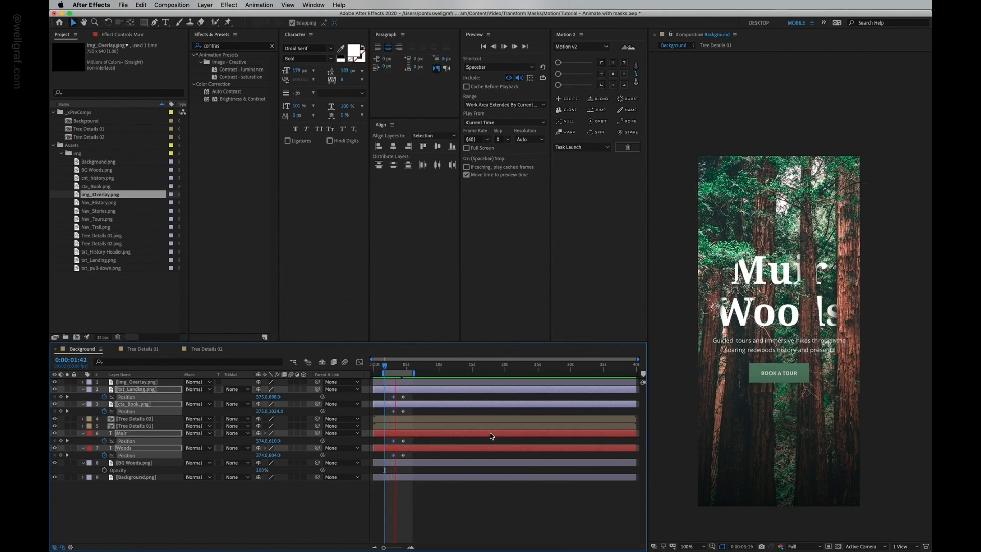
key("space")
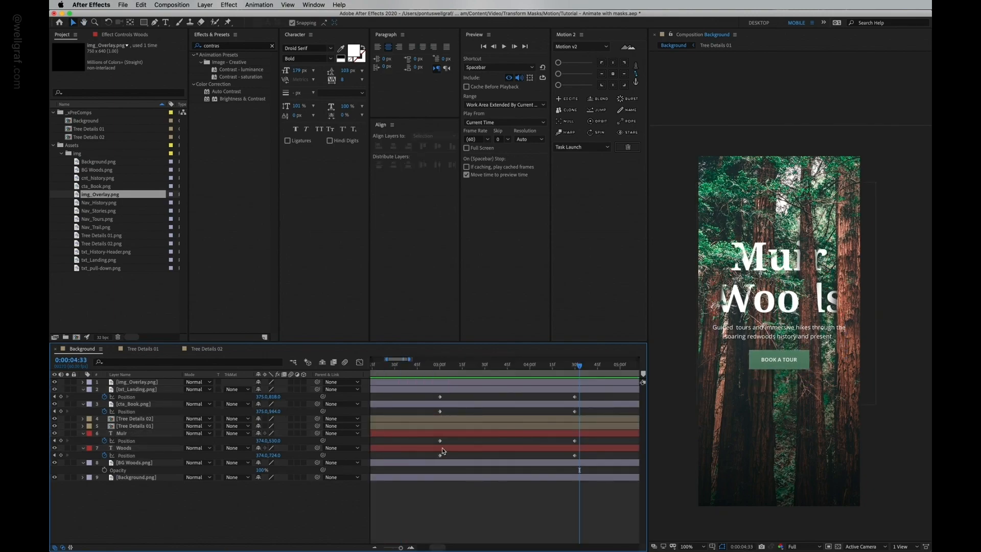
Step: Delay the txt_Landing and cta_Book Position keyframes to begin at about 0:00:03:10
left_click(443, 450)
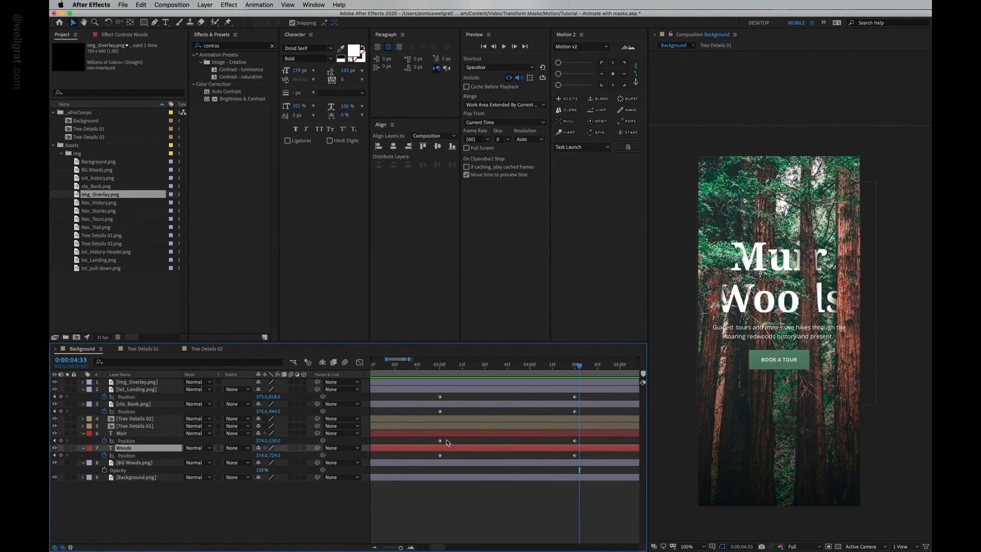
left_click(447, 405, "shift")
left_click(448, 388, "shift")
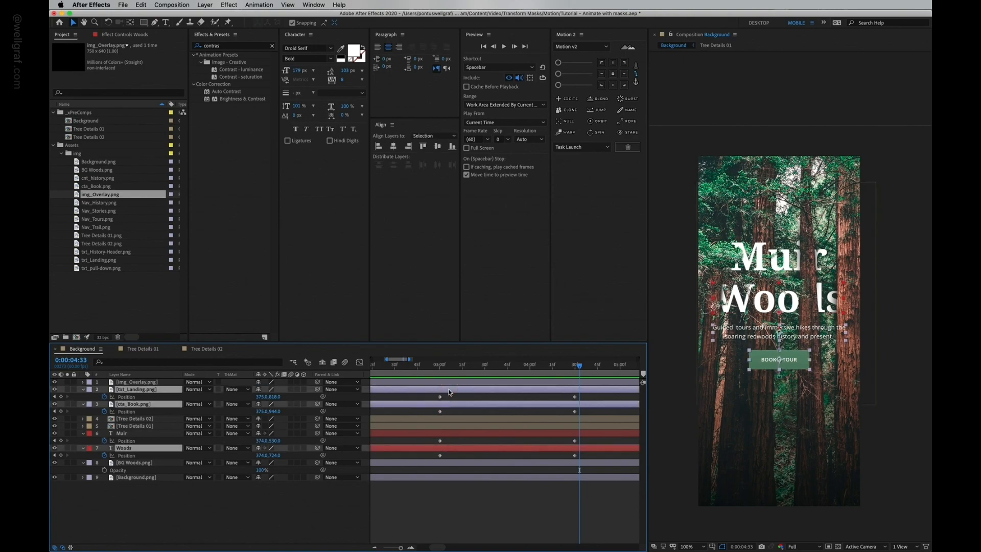
left_click(448, 365)
left_click_drag(447, 365, 439, 365)
key("shift+Page_Down")
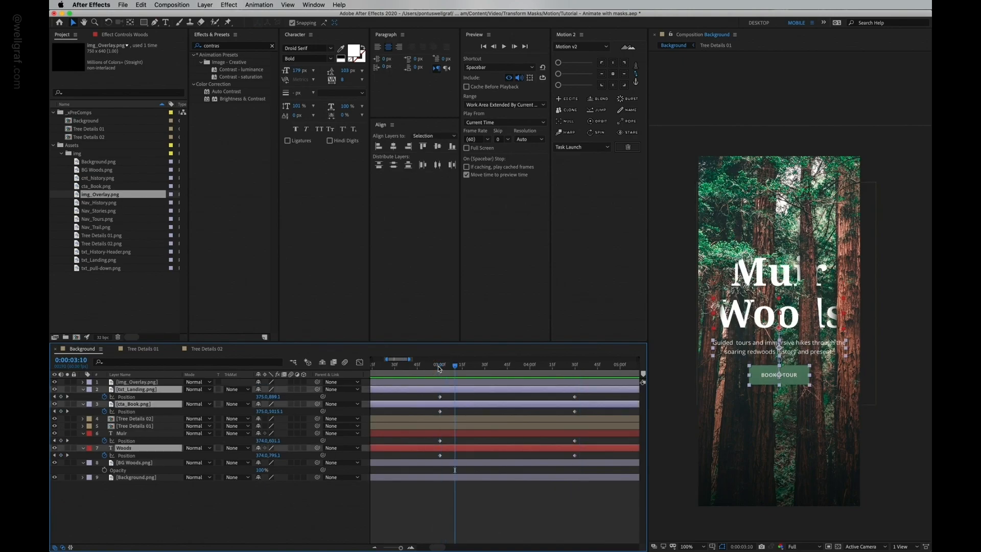
left_click_drag(448, 405, 462, 408)
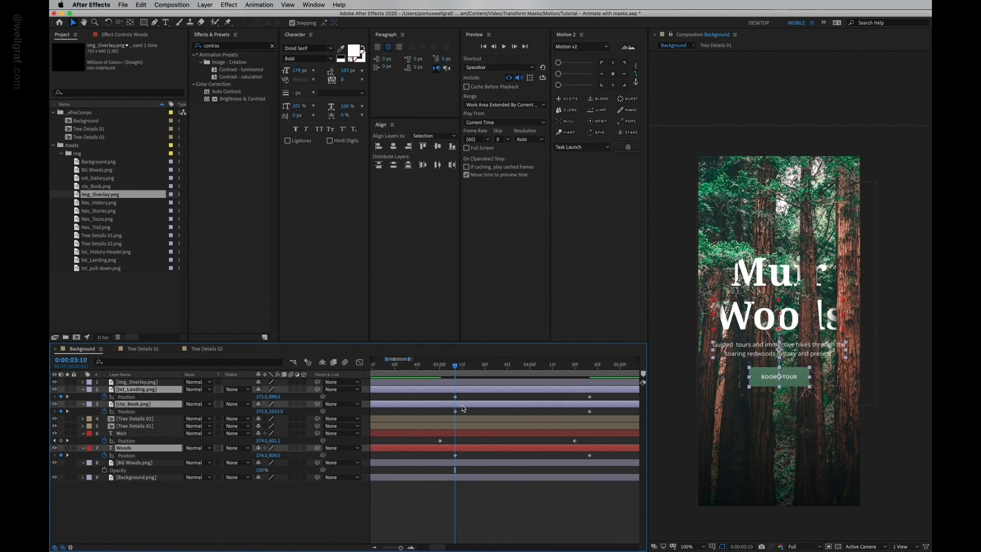
Step: Stagger the keyframes so txt_Landing starts at about 0:00:03:20 and cta_Book at about 0:00:03:30
key("shift+Page_Down")
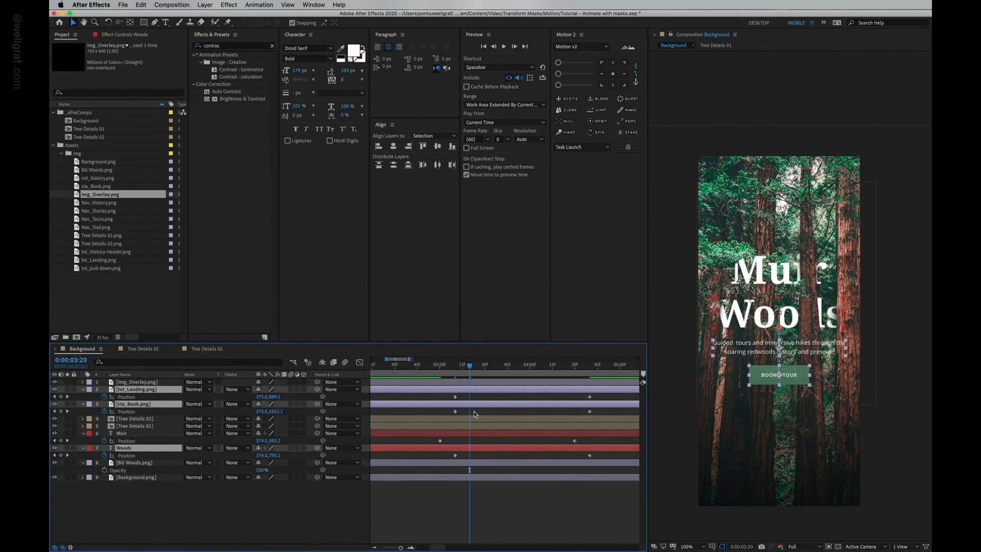
left_click(474, 392)
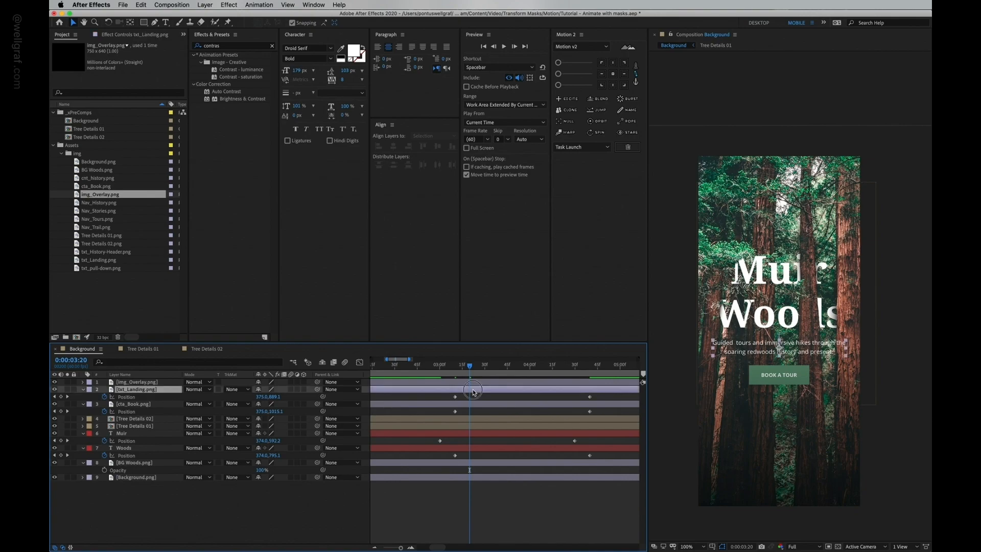
left_click(473, 407, "shift")
left_click_drag(464, 408, 481, 408)
key("shift+Page_Down")
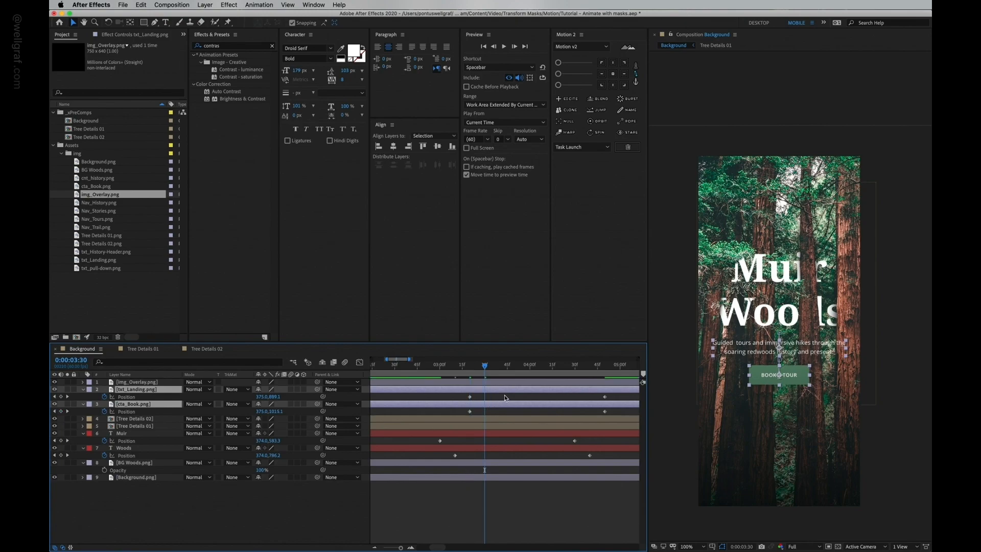
left_click(503, 399)
left_click(479, 405)
left_click_drag(471, 405, 486, 407)
left_click(485, 398)
Step: Preview the staggered rise-in from just before 0:00:03:00
left_click(430, 367)
key("space")
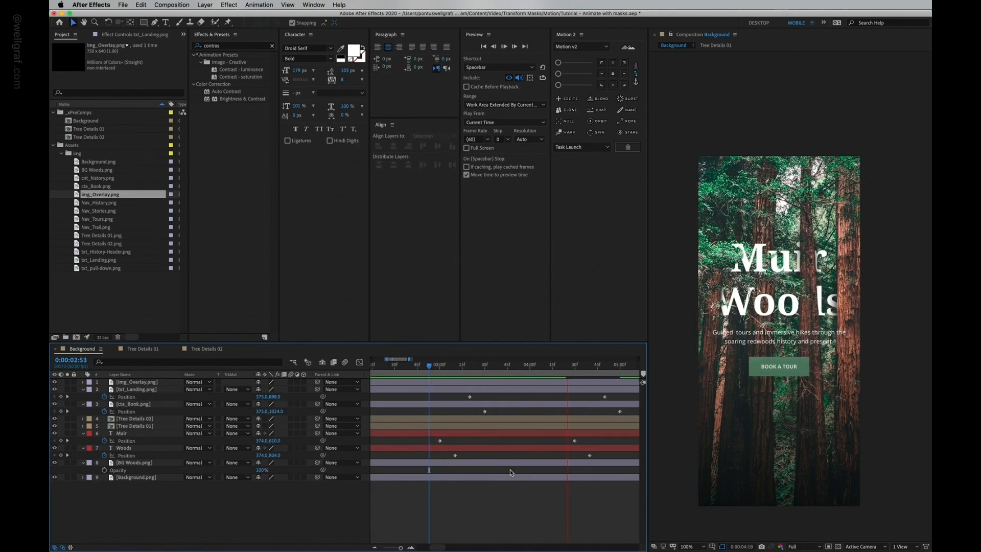
key("space")
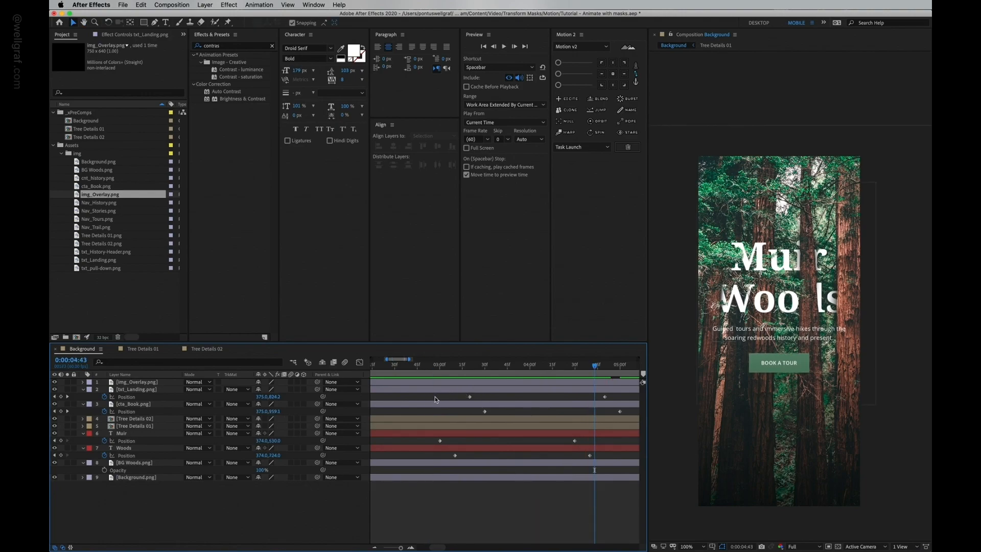
Step: Select all four layers' Position keyframes and apply a Motion 2 ease to them
left_click_drag(470, 396, 634, 447)
left_click(638, 66)
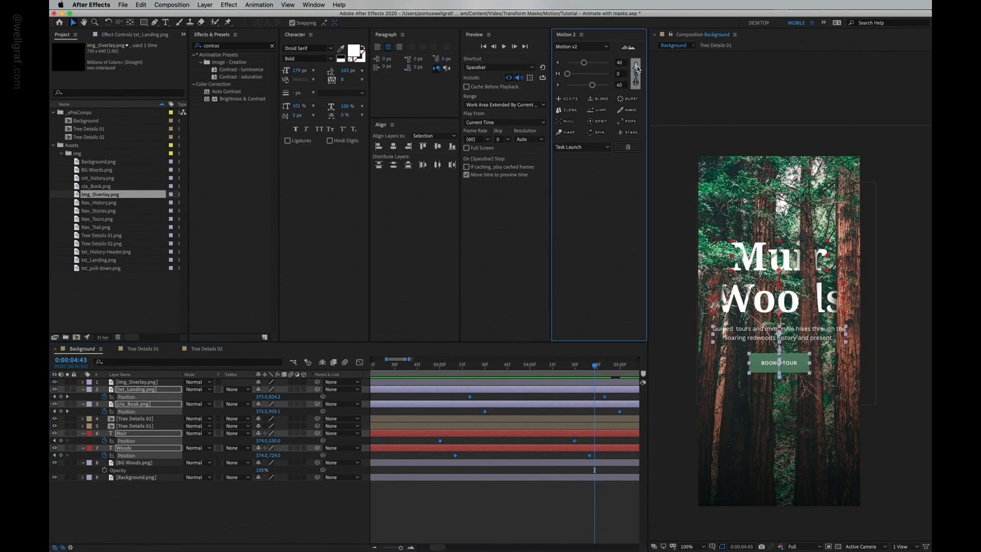
left_click(557, 85)
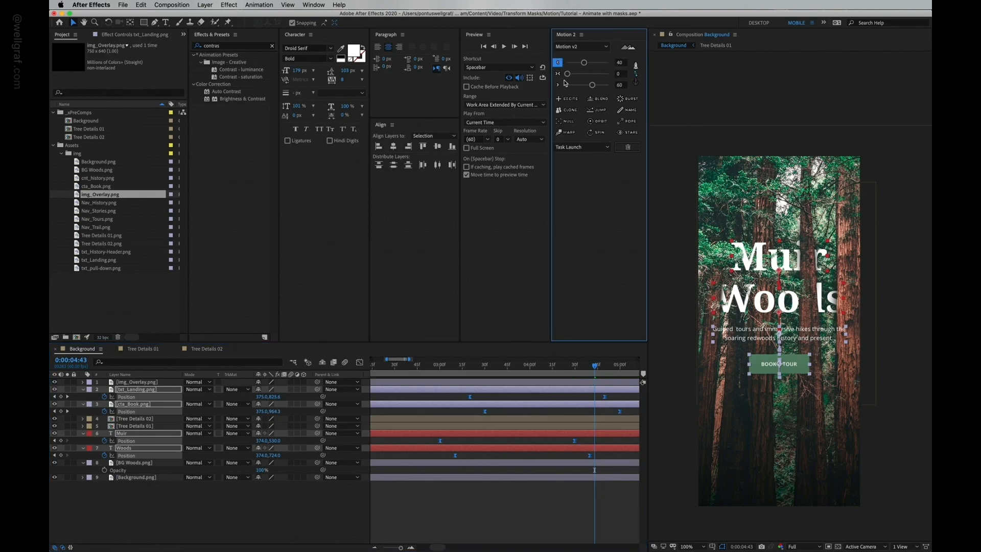
Step: Open the speed graph and try ease values of 20 out and 87 in on the selected keyframes
left_click(360, 362)
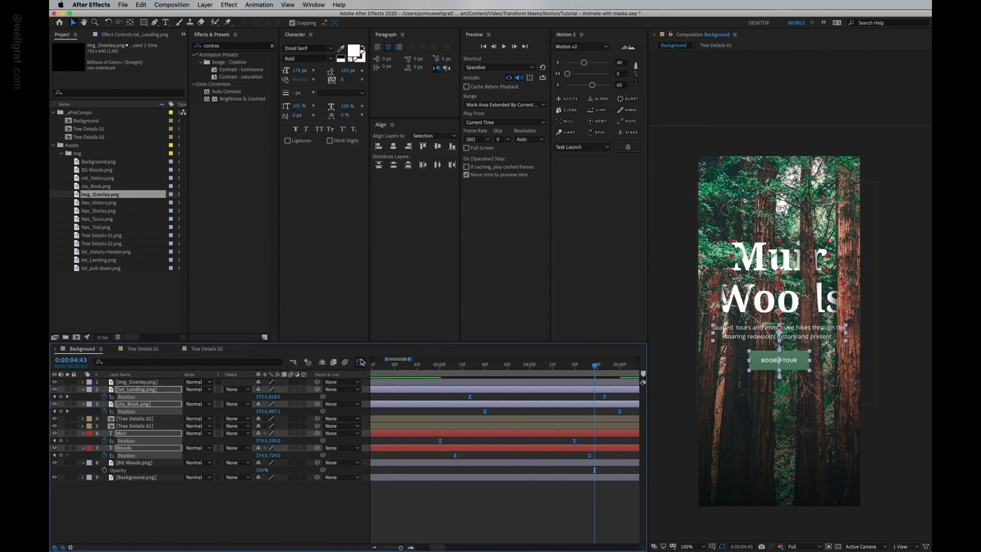
left_click_drag(584, 62, 594, 62)
left_click_drag(425, 464, 642, 536)
left_click_drag(593, 63, 580, 62)
left_click(605, 63)
left_click(599, 63)
left_click(580, 86)
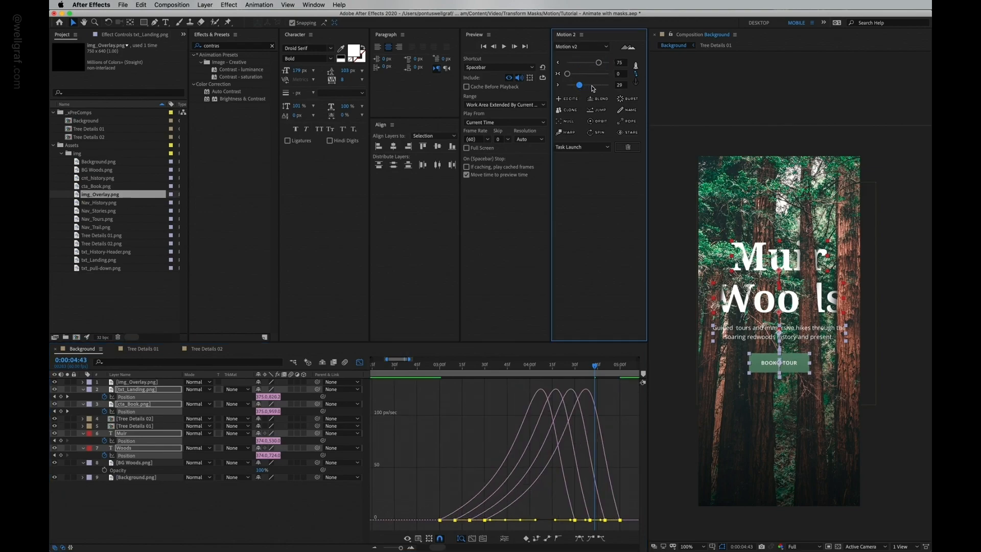
left_click(604, 85)
left_click(576, 62)
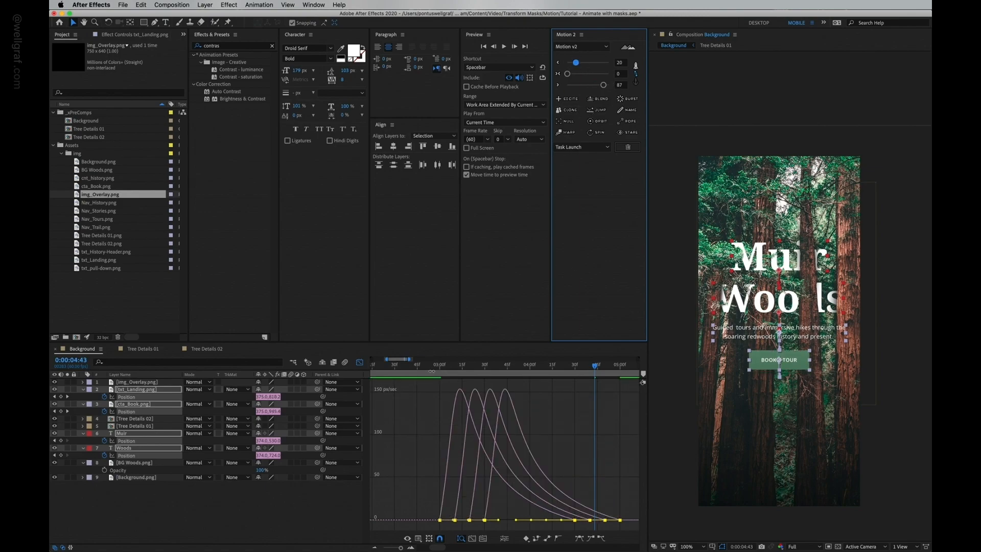
Step: Zoom into the timeline and preview the eased speed curves
left_click(417, 364)
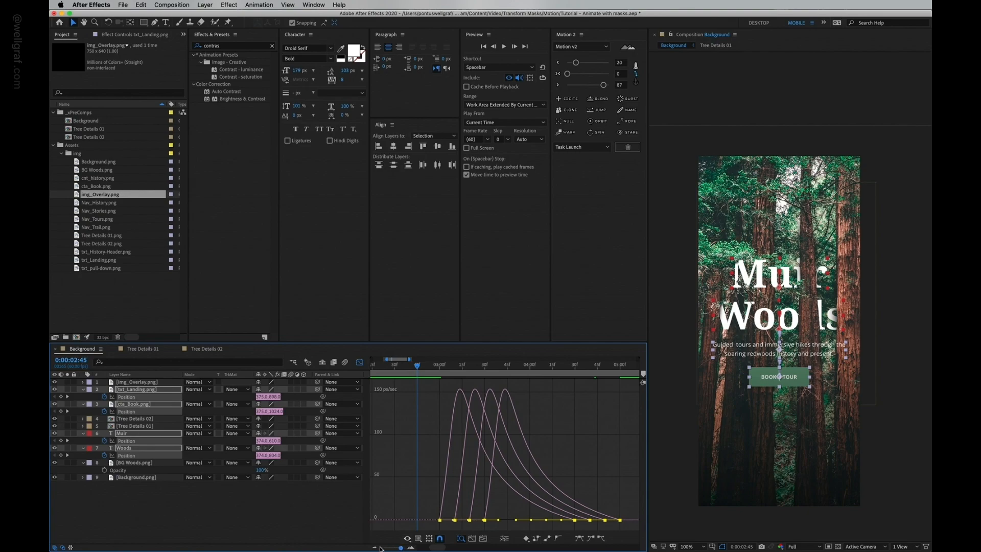
left_click(375, 547)
left_click(375, 547)
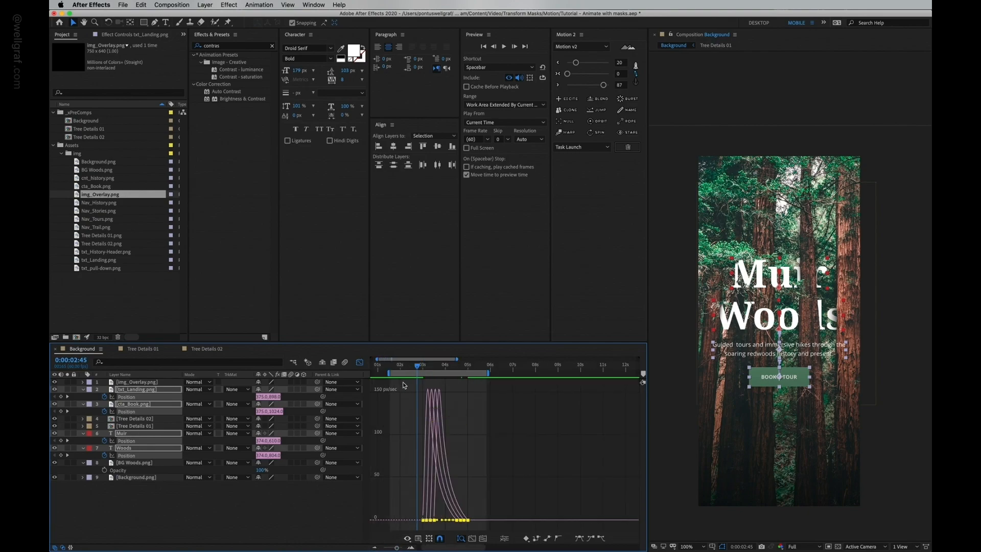
left_click(397, 366)
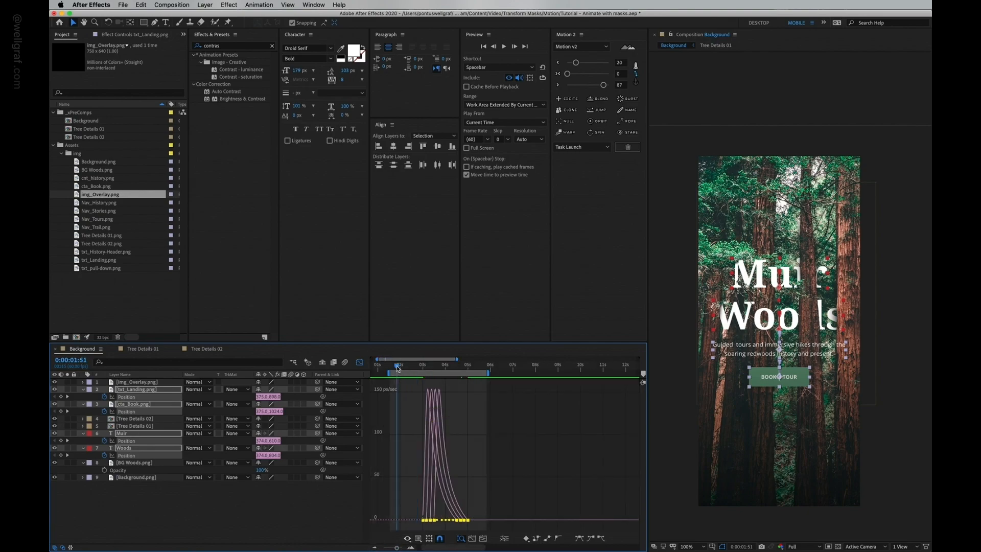
left_click(412, 548)
scroll(433, 514, "right", 5)
left_click(376, 548)
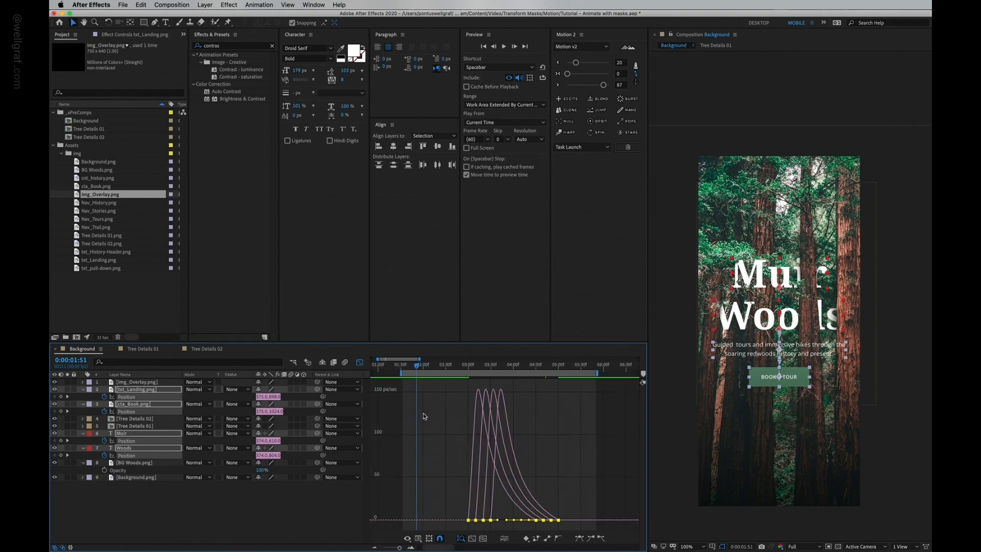
left_click(412, 366)
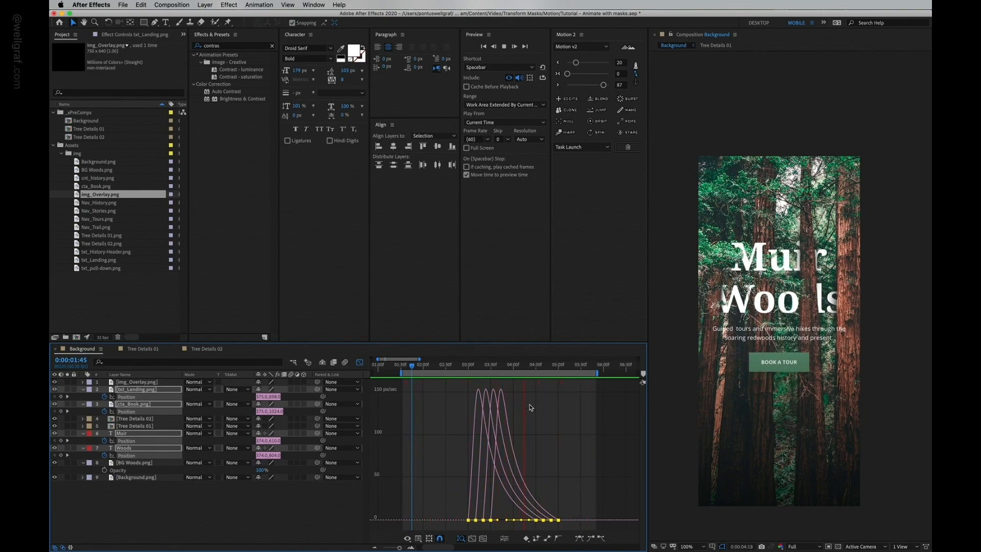
Step: Reapply the Motion 2 ease to the keyframes with 10 out and 70 in
left_click_drag(576, 62, 576, 86)
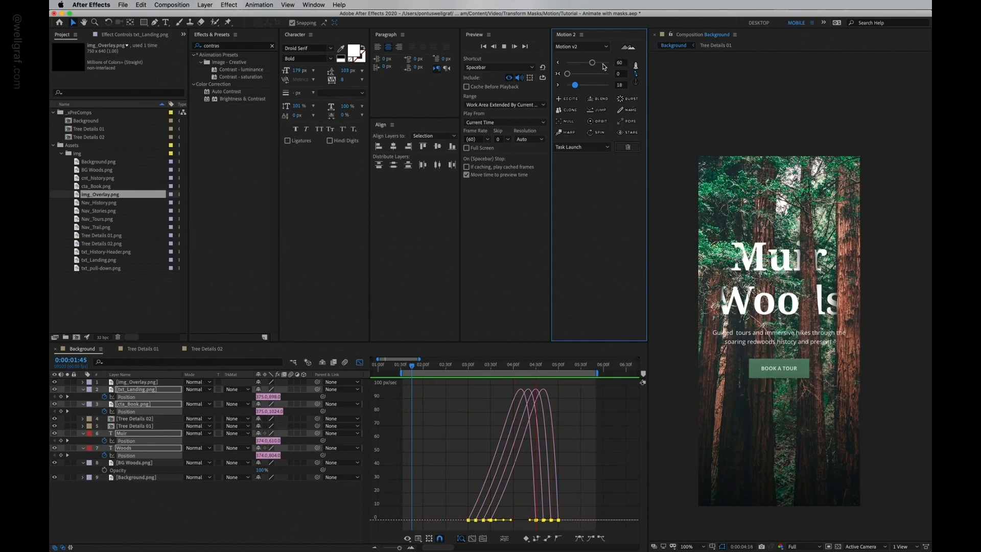
left_click(603, 63)
left_click(602, 85)
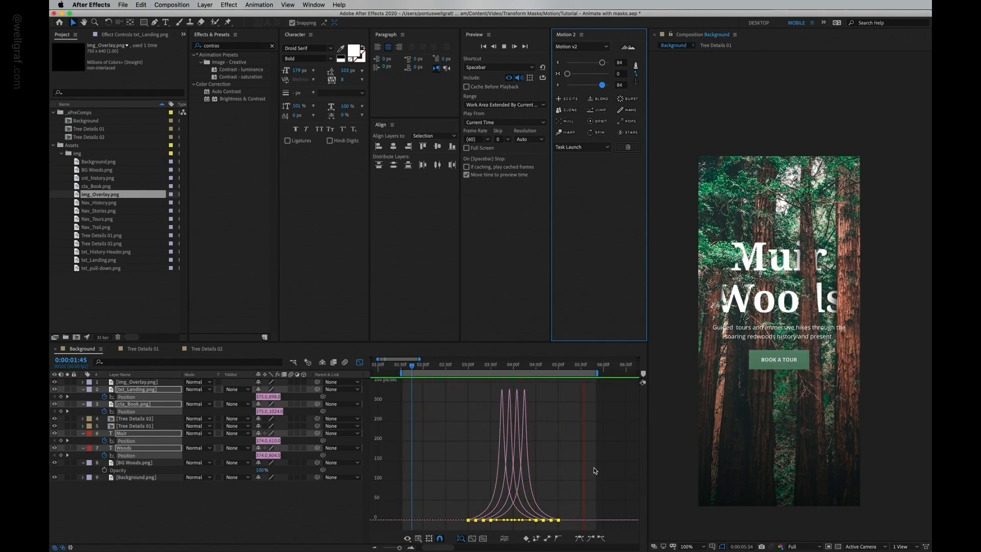
left_click(592, 440)
left_click(572, 63)
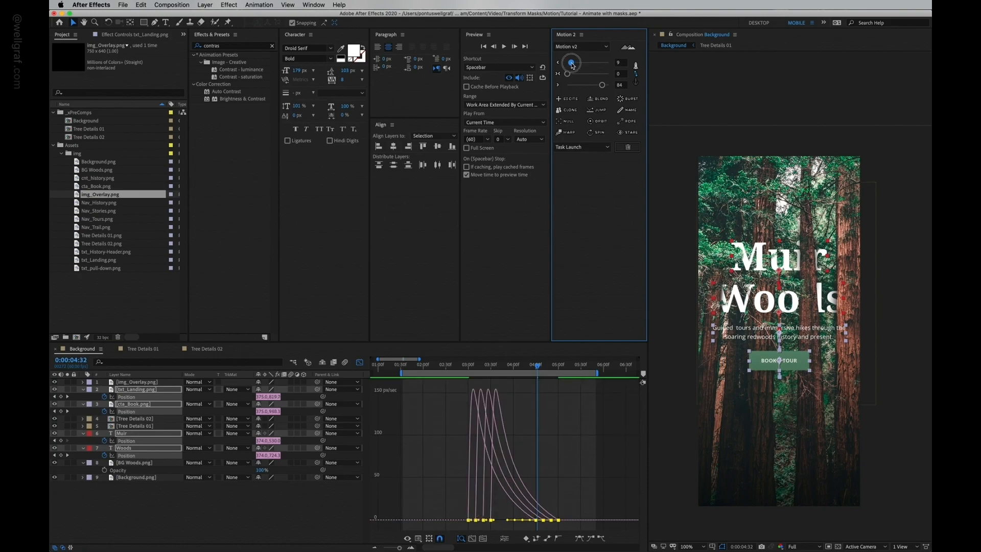
left_click_drag(604, 88, 597, 88)
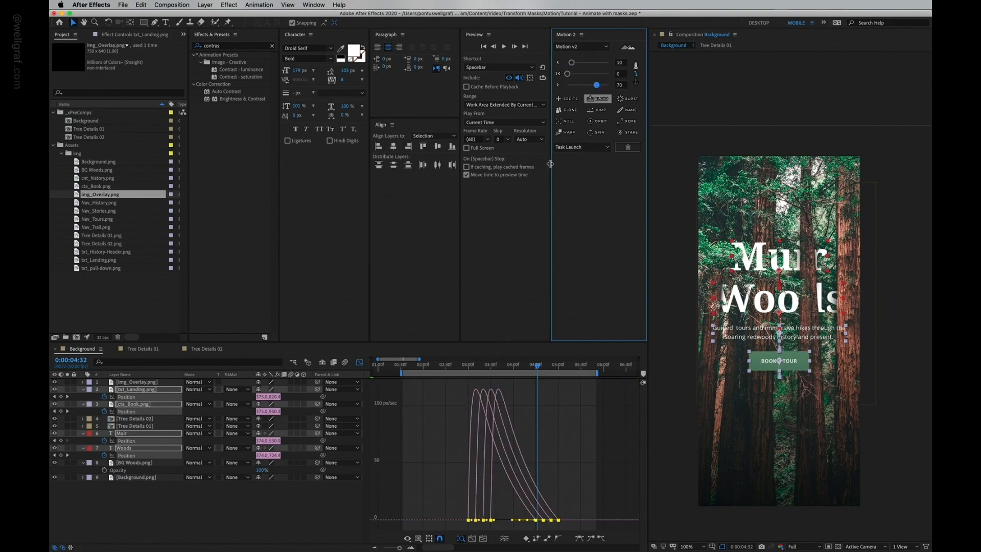
Step: Close the graph and nudge the four layers' ending Position keyframes 30 frames earlier
left_click(409, 548)
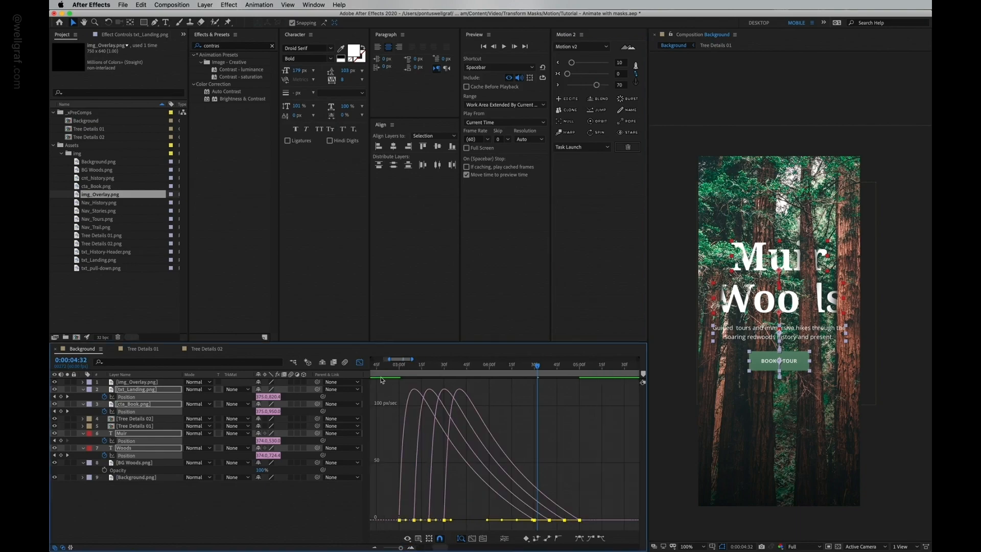
left_click(360, 362)
left_click_drag(595, 397, 523, 456)
key("alt+shift+Left")
key("alt+shift+Left")
key("alt+shift+Left")
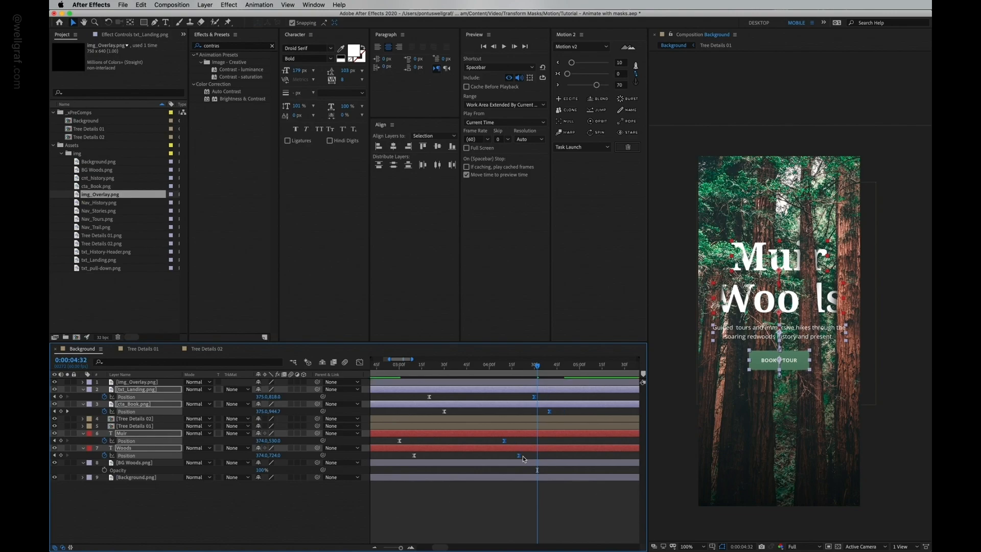
Step: Preview the tightened rise-in animation and save the project
left_click(382, 366)
left_click(373, 546)
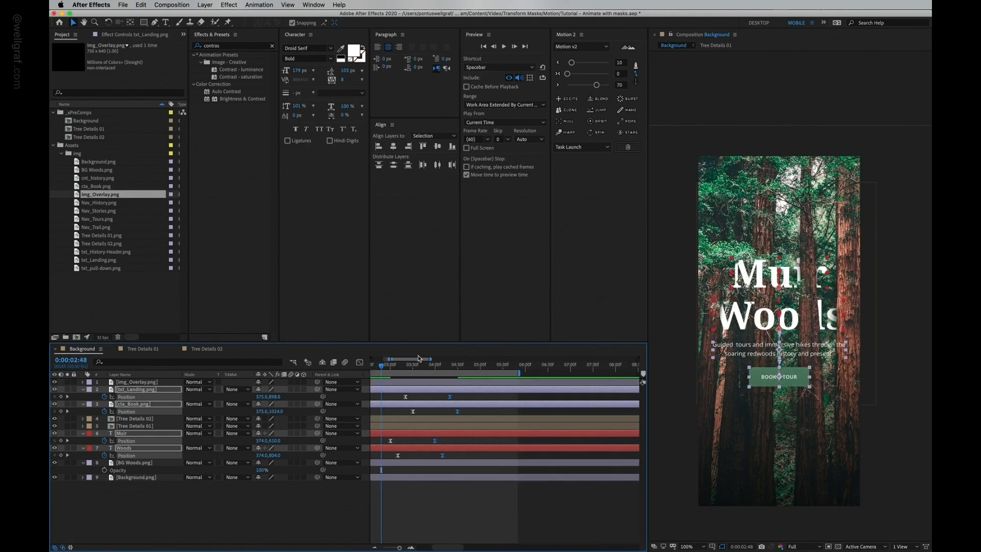
scroll(419, 380, "left", 4)
left_click(433, 366)
key("space")
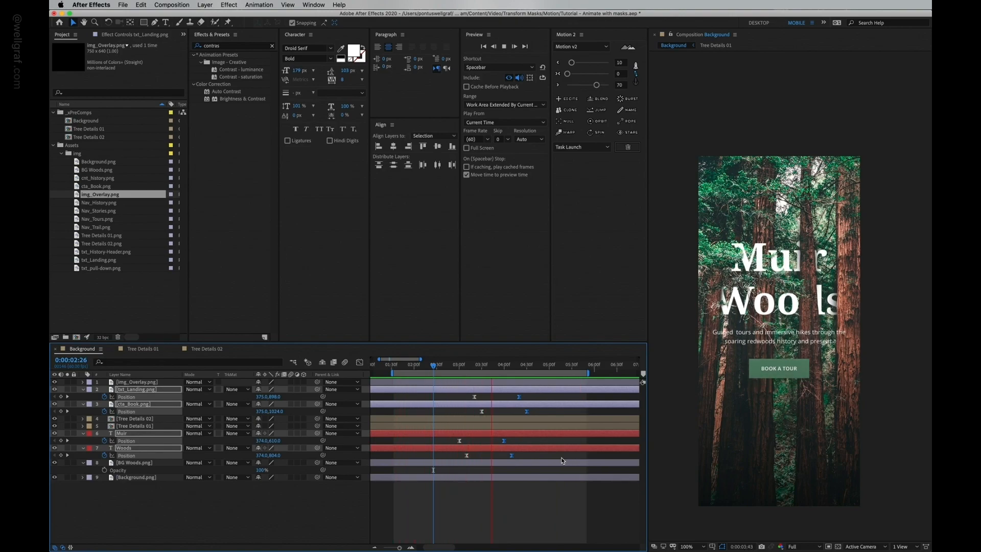
left_click_drag(522, 366, 459, 365)
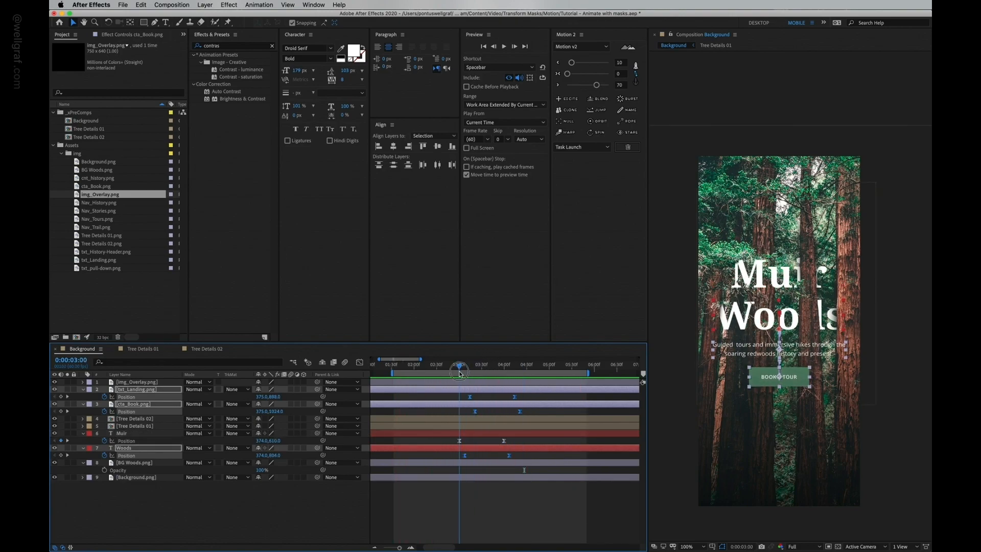
key("super+s")
Step: Show Muir's Position and Opacity and keyframe its Opacity at 0% at 0:00:03:00
left_click(475, 440)
left_click(470, 433)
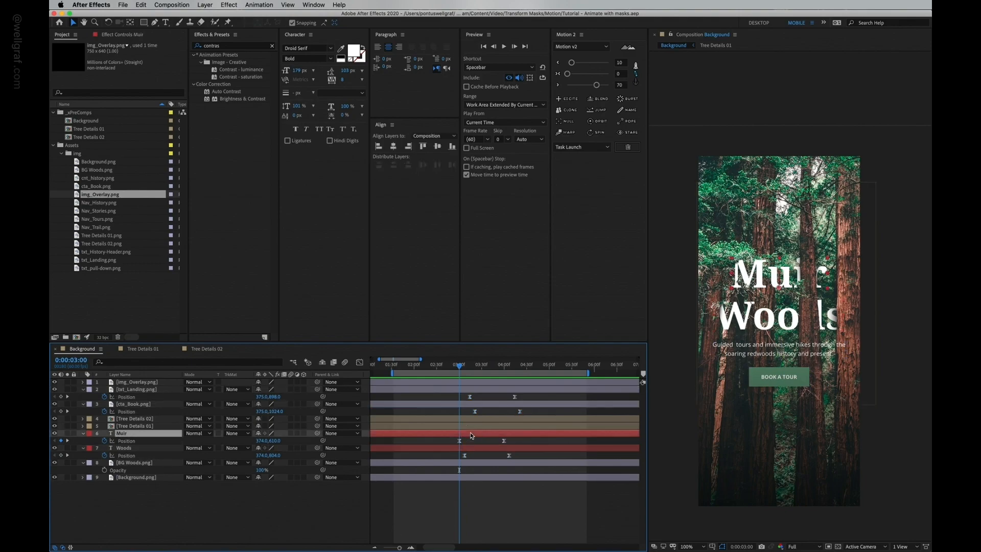
left_click(105, 441)
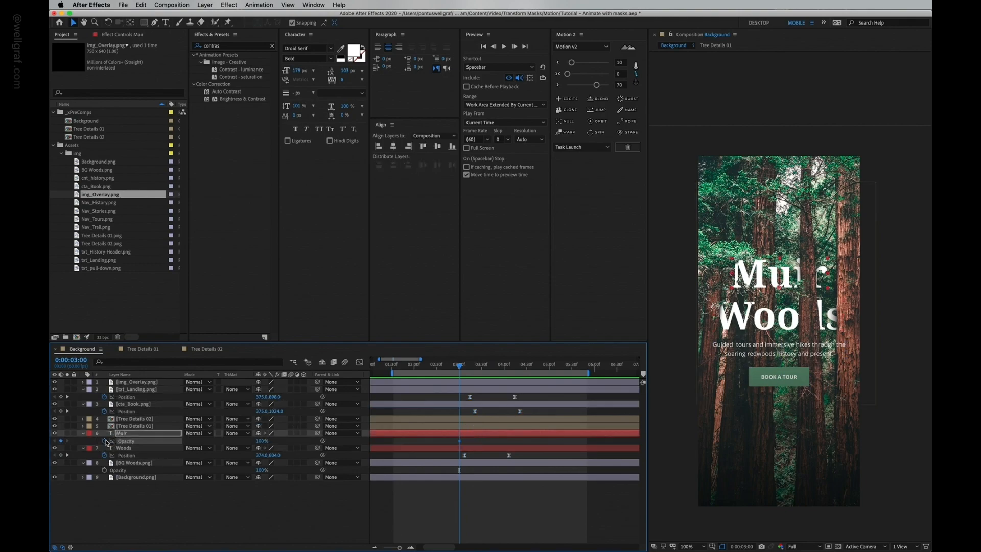
key("space")
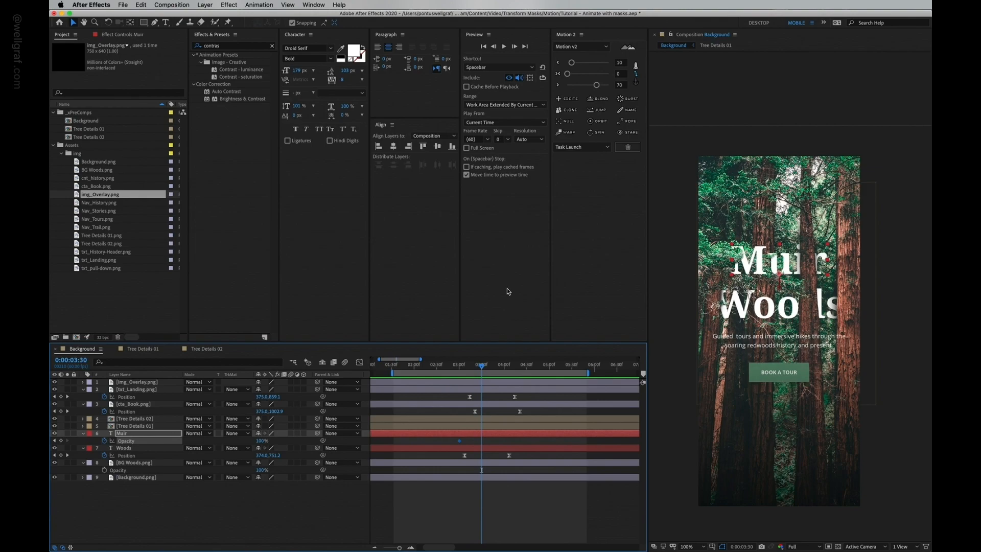
key("shift+p")
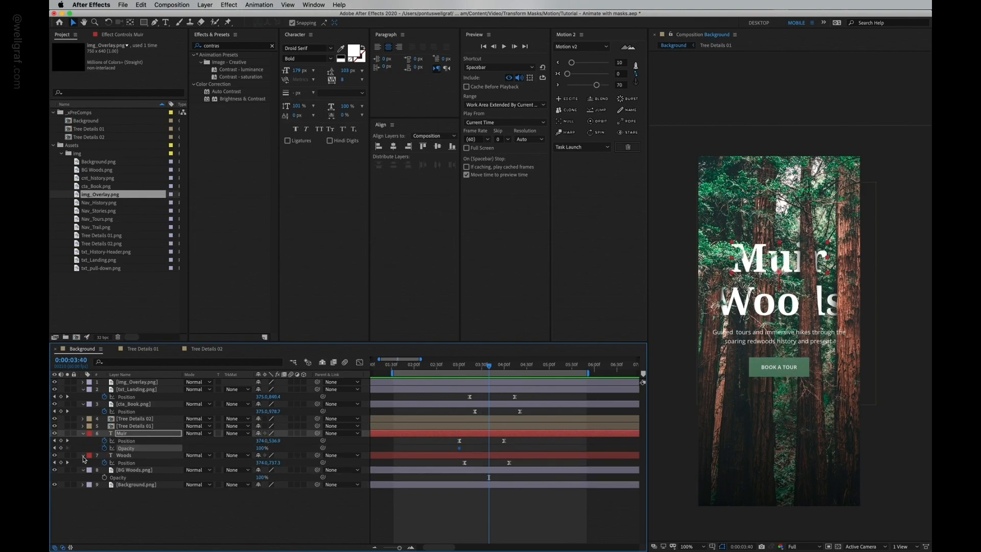
left_click(55, 448)
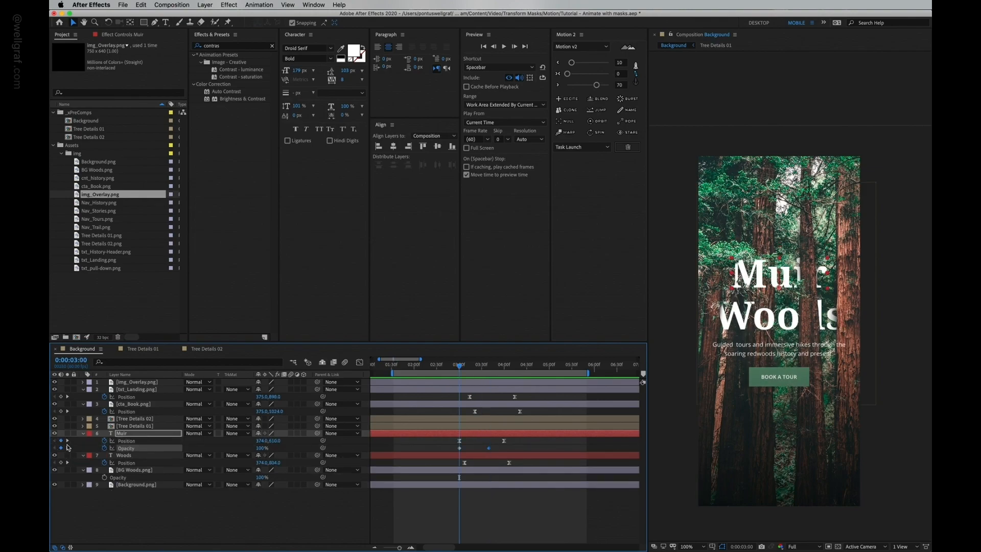
left_click_drag(262, 449, 171, 448)
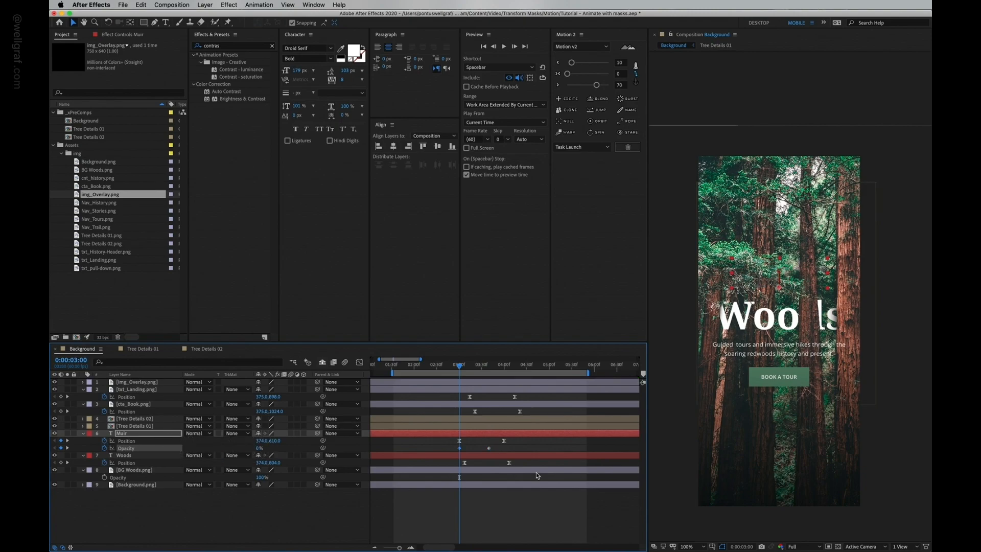
Step: Copy Muir's Opacity fade to Woods, cta_Book and txt_Landing at their Position start times
left_click_drag(500, 444, 446, 464)
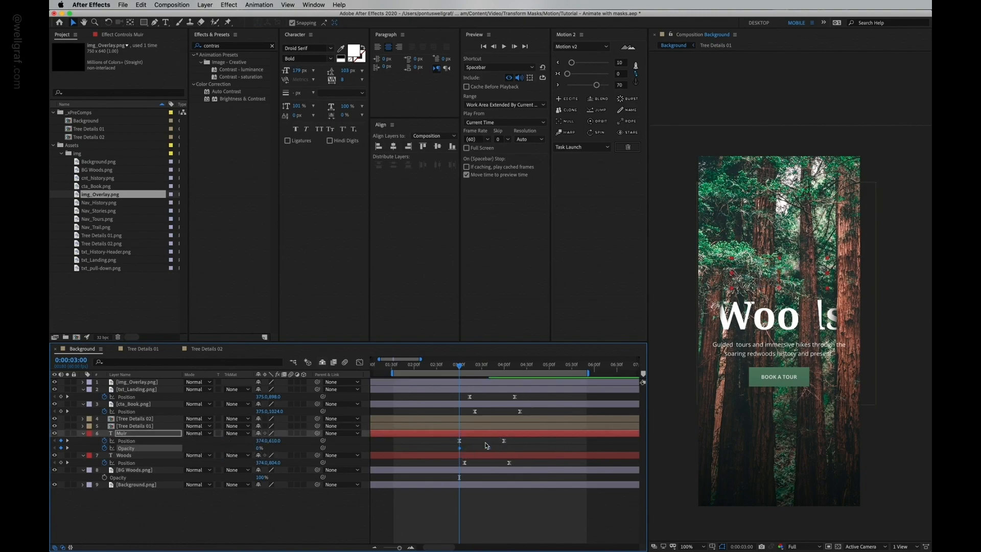
left_click_drag(463, 368, 465, 369)
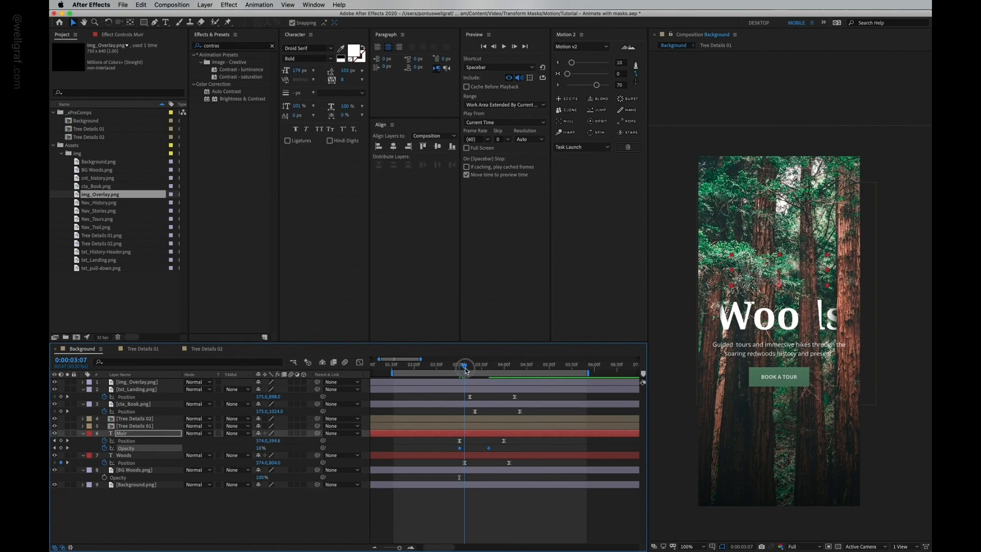
left_click(480, 455)
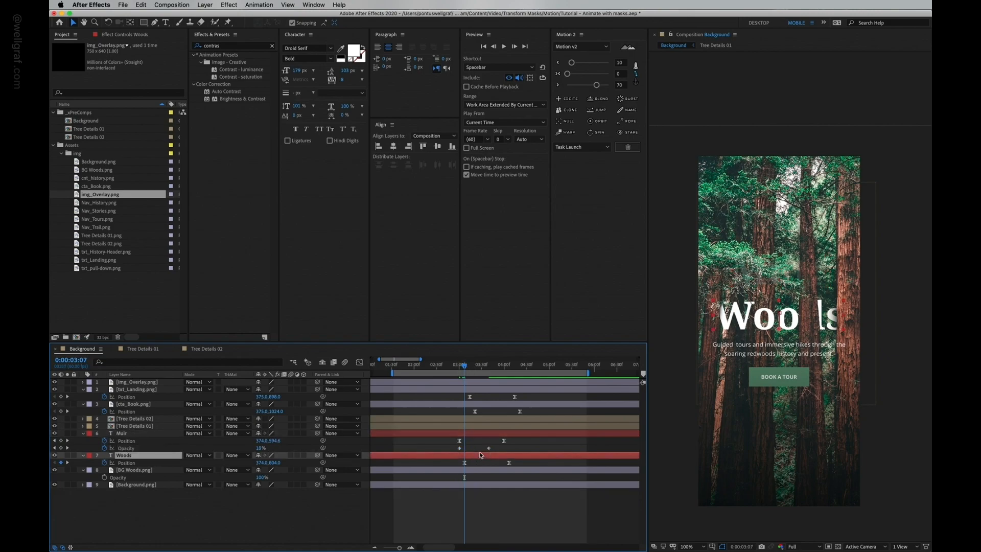
left_click(477, 404)
left_click_drag(465, 366, 470, 370)
left_click(481, 389)
left_click(480, 392)
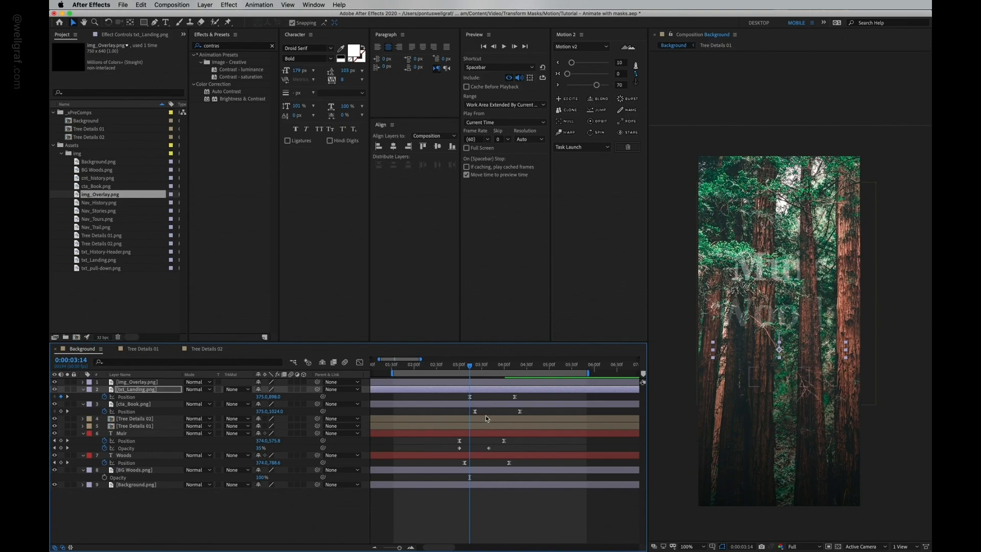
Step: Reveal all animated properties of every layer and preview the fade-and-rise animation
key("u")
key("ctrl+a")
key("u")
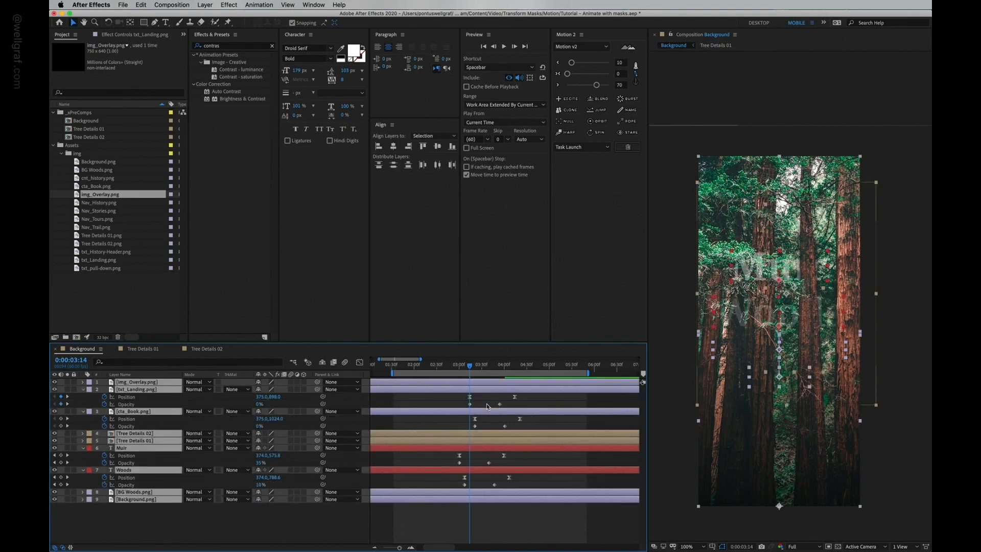
left_click(449, 363)
key("space")
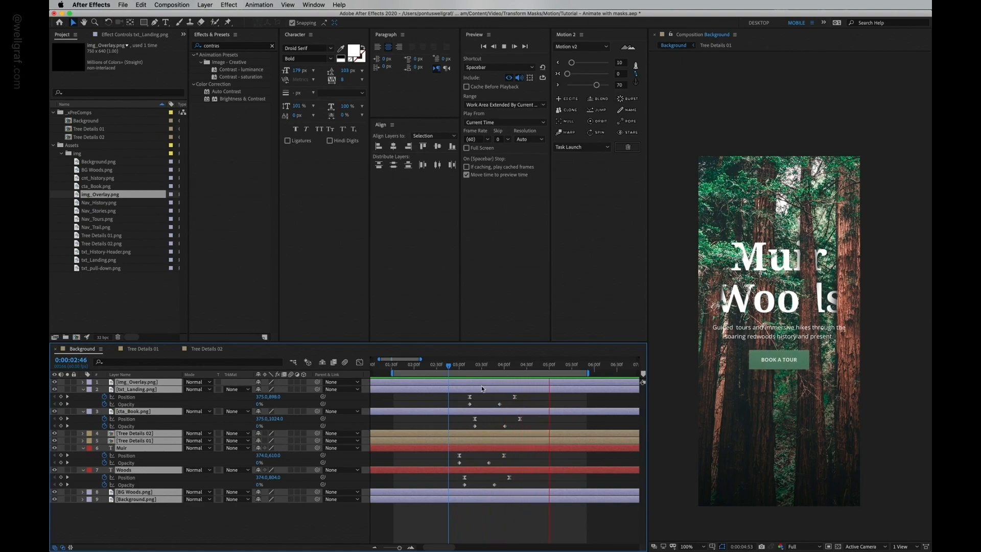
left_click_drag(450, 366, 473, 365)
key("space")
Step: Deselect the layers and save the project
left_click(449, 365)
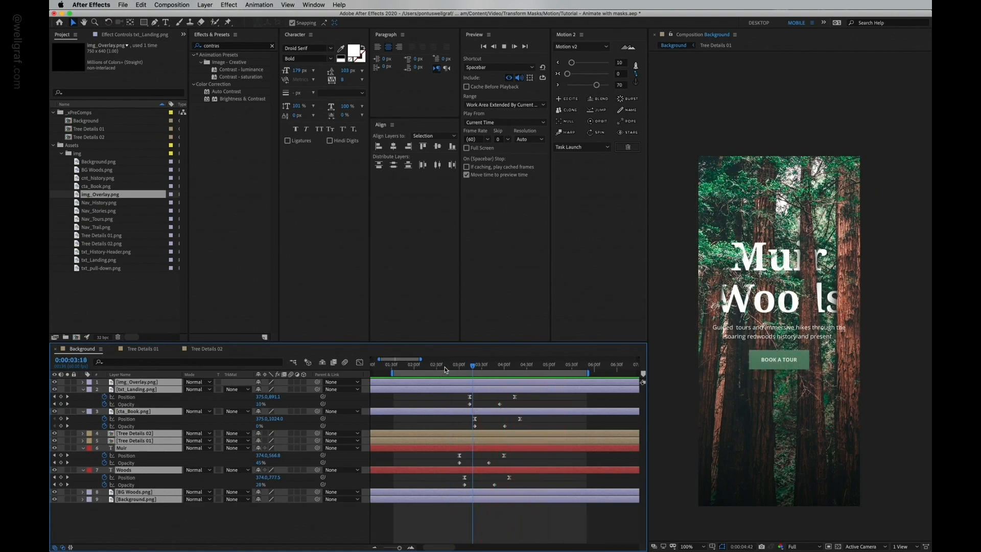
left_click(572, 487)
key("super+s")
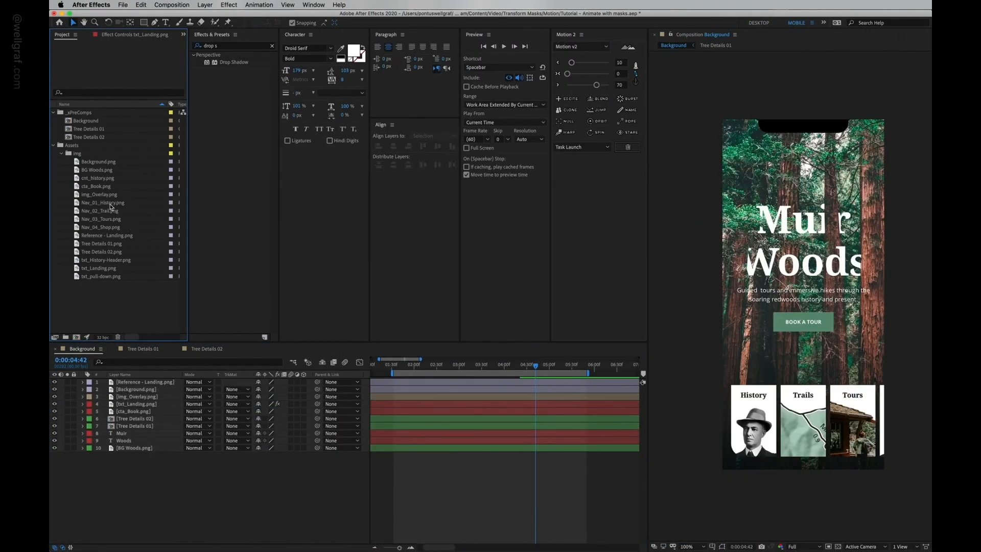
Step: Add the four nav images, Nav_01_History.png through Nav_04_Shop.png, to the Background composition
left_click(111, 205)
left_click(106, 227, "shift")
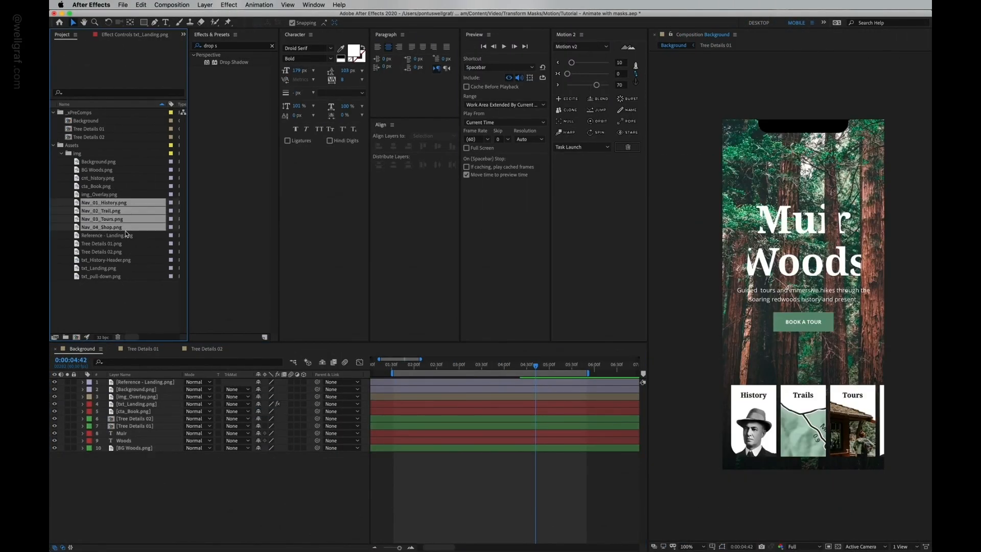
key("super+s")
left_click_drag(113, 205, 759, 422)
Step: Zoom in and nudge the four nav cards into position along the bottom of the phone screen
key("period")
key("space")
left_click_drag(743, 462, 773, 224)
left_click_drag(744, 365, 753, 368)
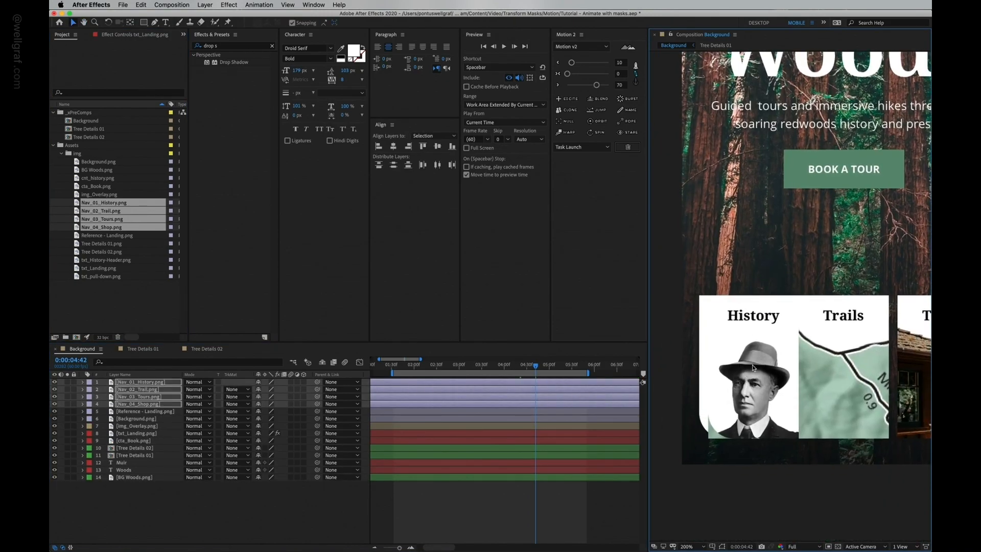
key("shift+Up")
key("shift+Left")
key("shift+Left")
key("Left")
key("Left")
key("shift+Down")
key("shift+Right")
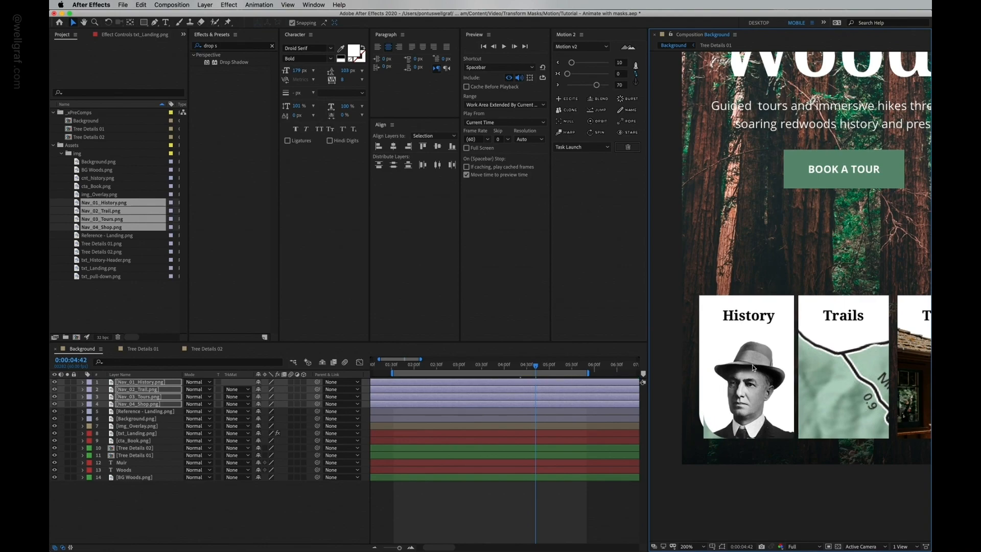
key("shift+Left")
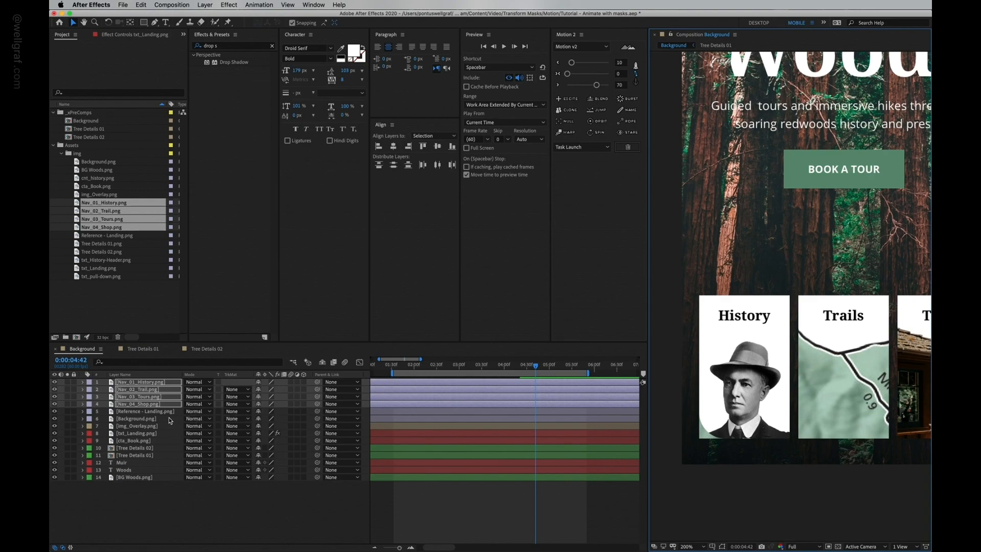
Step: Nudge the Nav_04_Shop card to the right so it sits after the Tours card
left_click(150, 404)
key("shift+Right")
key("shift+Right")
key("shift+Right")
key("shift+Right")
key("shift+Right")
key("shift+Right")
key("shift+Right")
key("shift+Right")
key("shift+Right")
key("shift+Right")
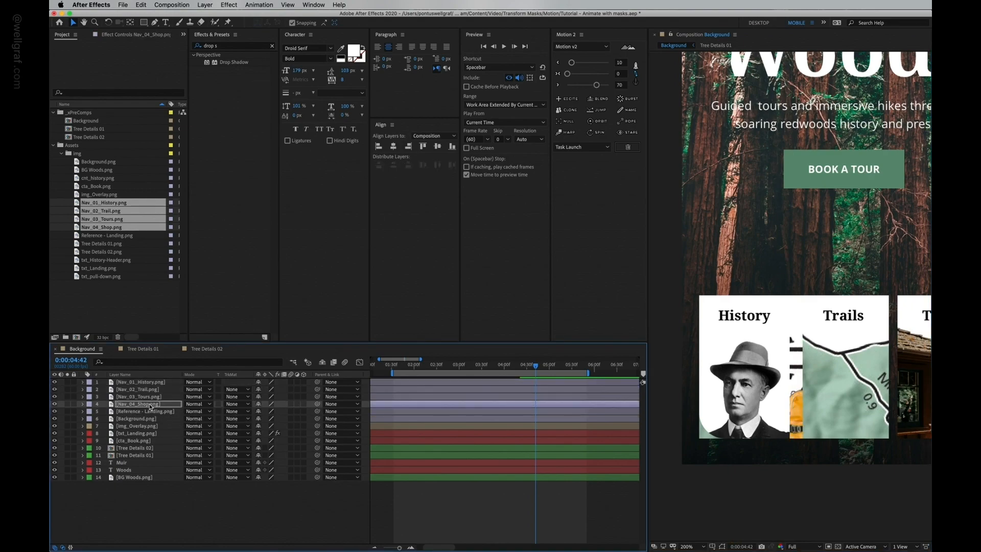
key("space")
left_click_drag(793, 309, 617, 309)
left_click_drag(655, 364, 811, 351)
left_click_drag(756, 351, 857, 352)
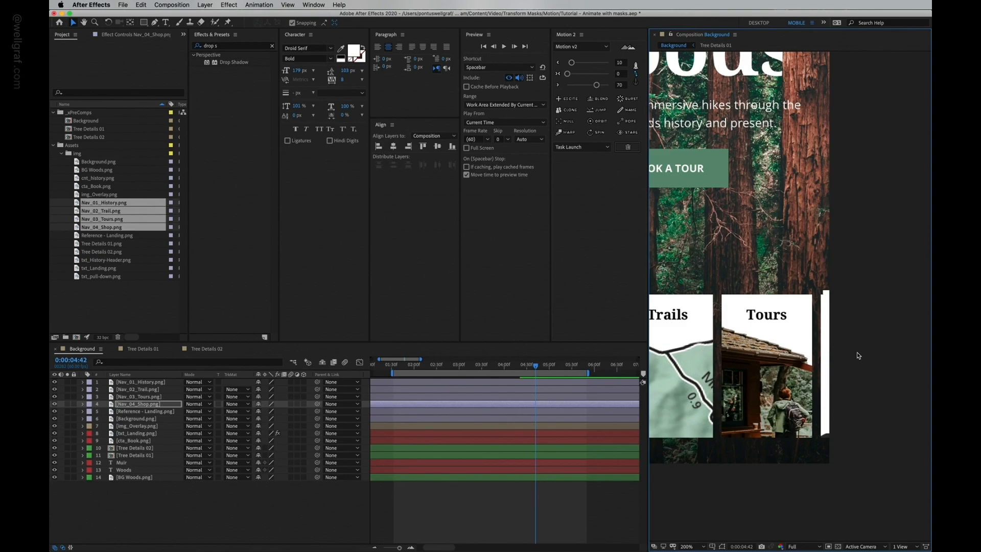
key("Left")
key("Left")
key("Left")
key("Left")
key("Right")
key("shift+Down")
left_click(167, 405)
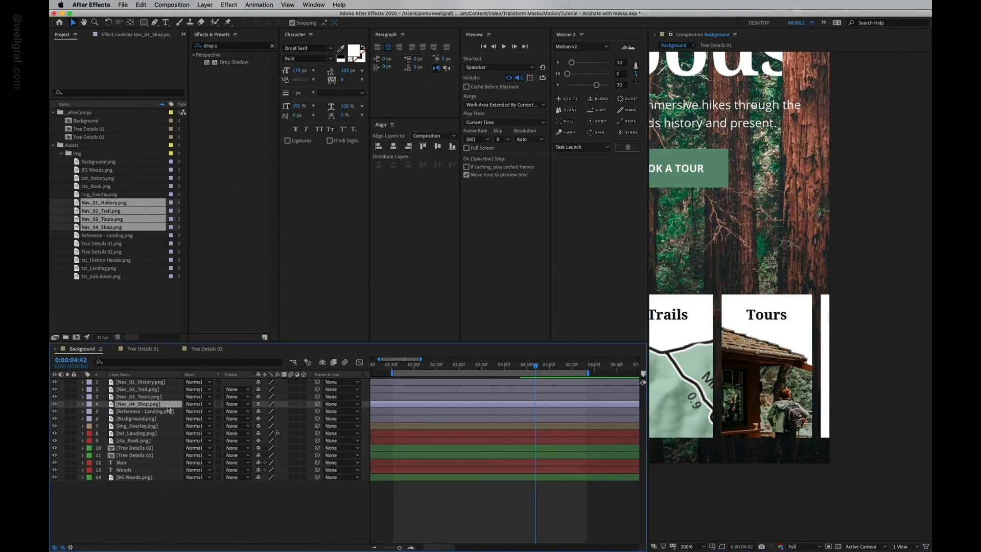
Step: Distribute the four selected nav cards evenly across the row using horizontal distribution
left_click(160, 382, "shift")
left_click_drag(734, 349, 836, 352)
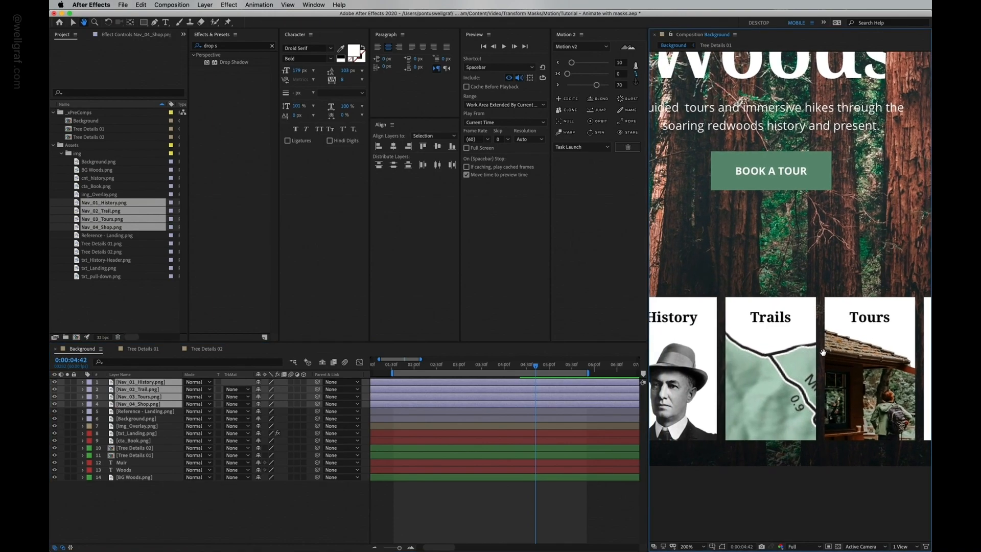
left_click(687, 547)
left_click(691, 395)
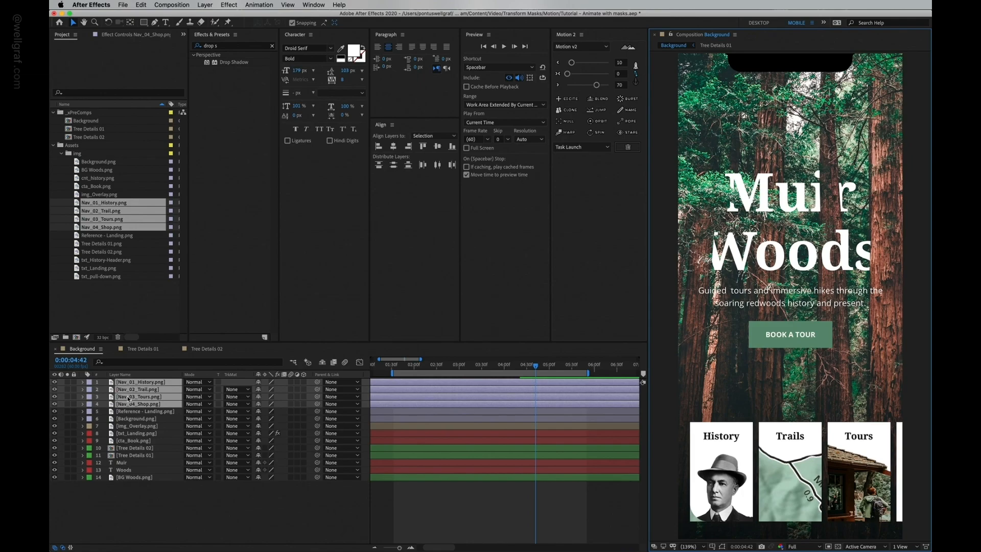
left_click(425, 130)
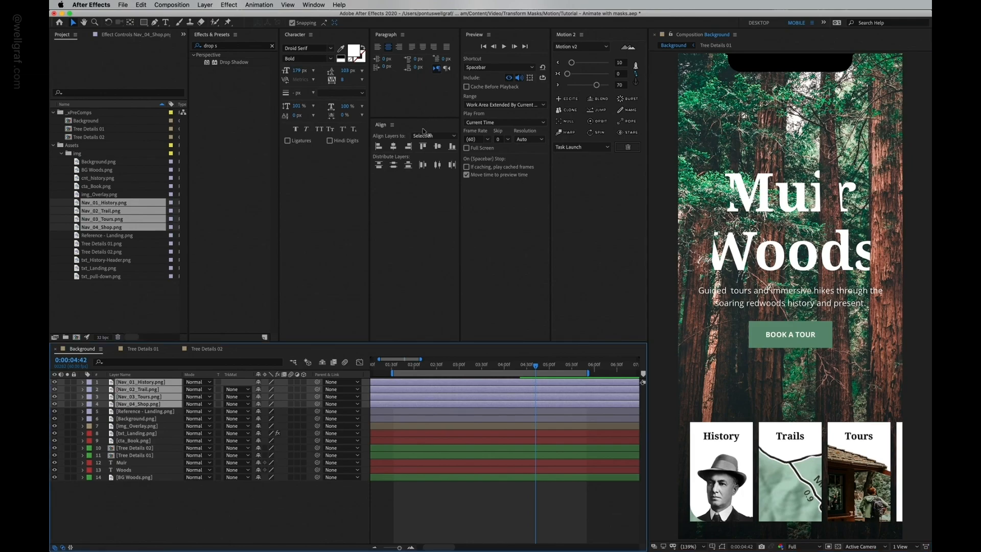
left_click(423, 166)
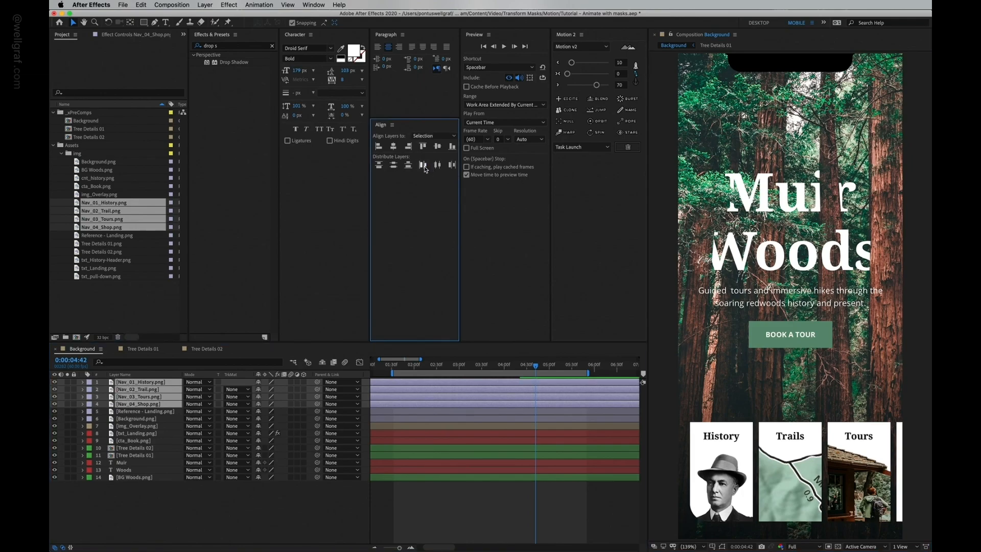
mouse_move(735, 483)
left_mouse_down()
mouse_move(734, 422)
mouse_move(736, 466)
left_mouse_up()
key("super+z")
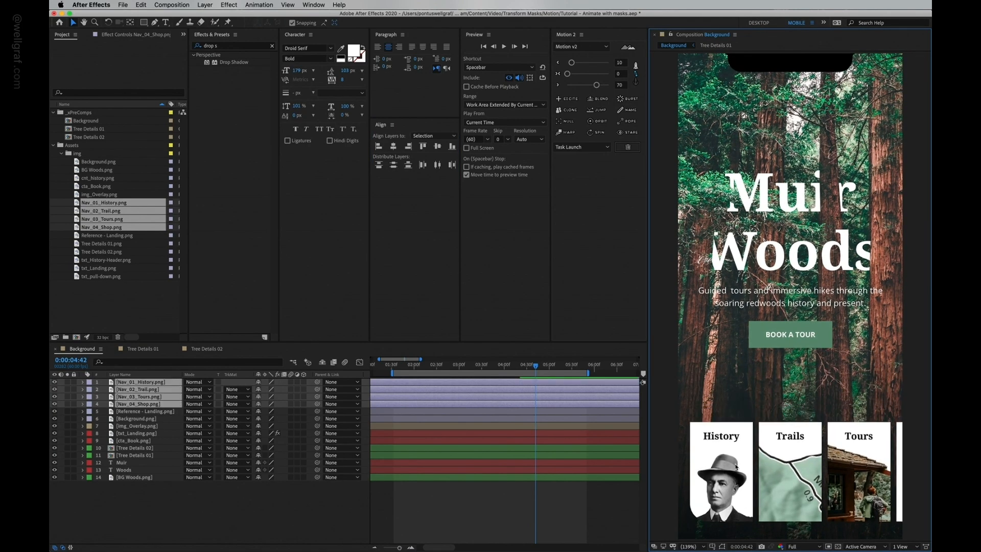
Step: Hide the Reference - Landing layer and deselect all layers
left_click(156, 412)
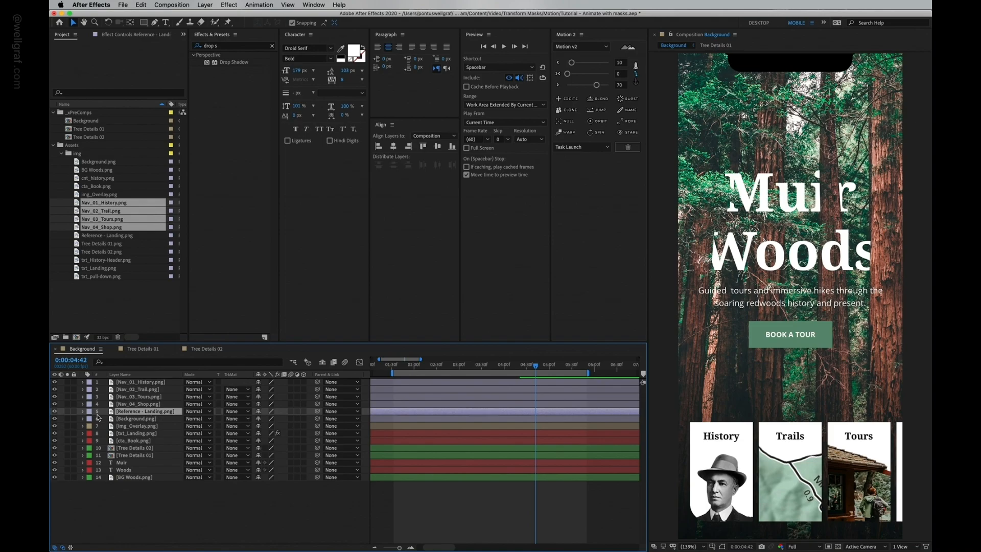
left_click(54, 412)
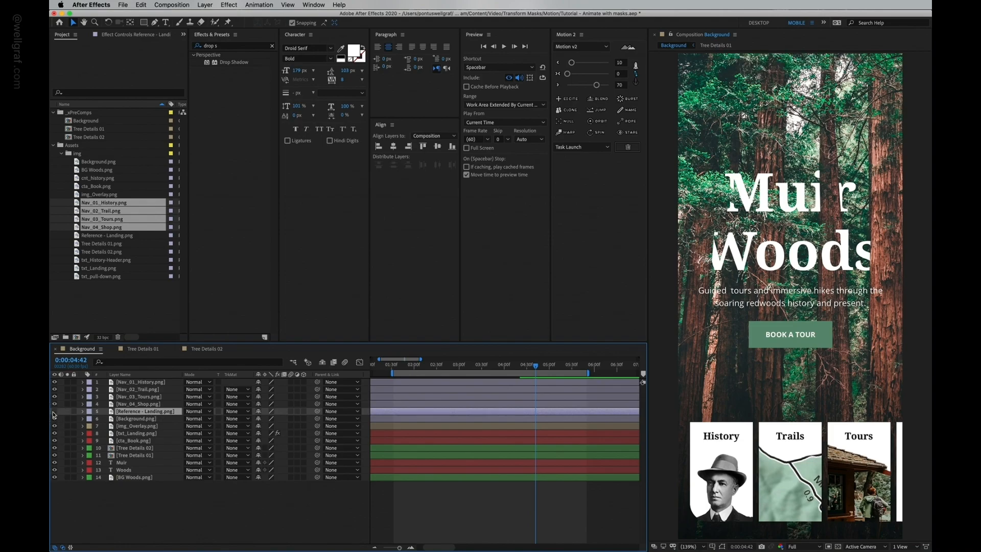
key("space")
left_click_drag(768, 331, 762, 273)
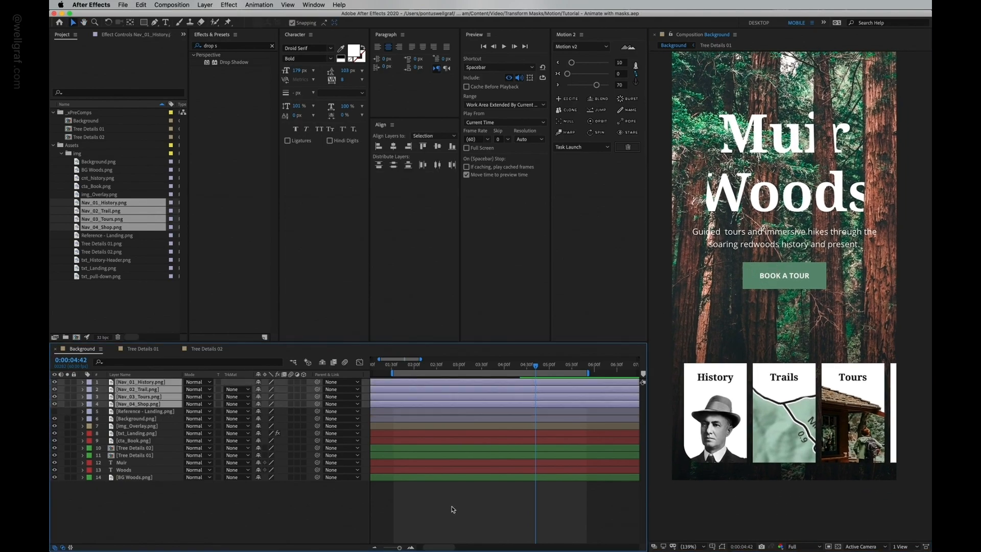
left_click(452, 509)
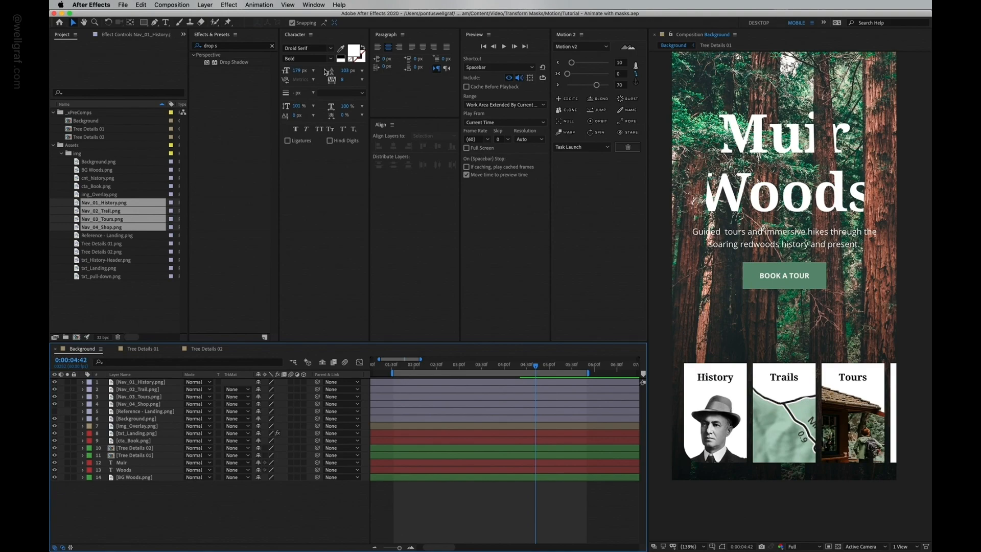
Step: Create a new null object, move it over the nav row, and rename it NAV MOVEMENT
left_click(205, 6)
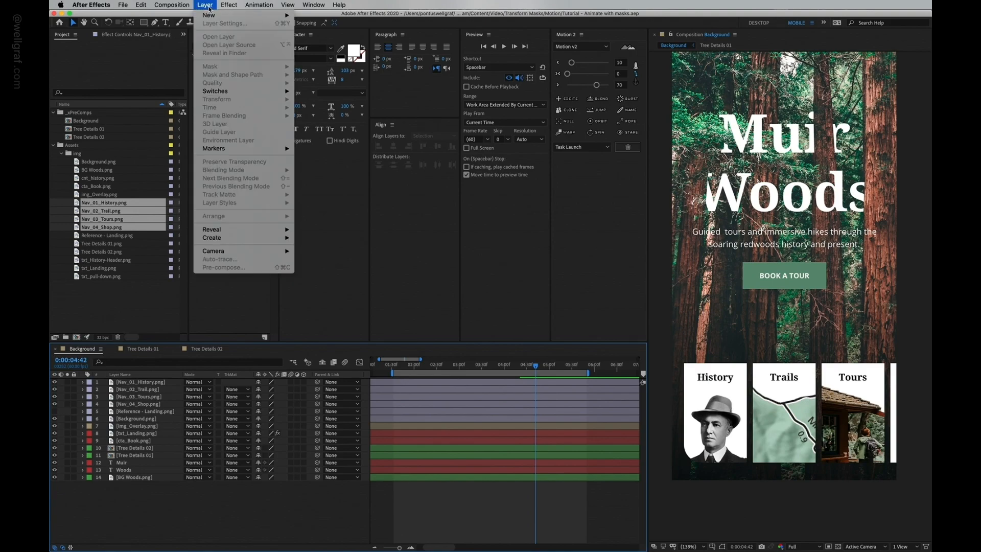
mouse_move(212, 16)
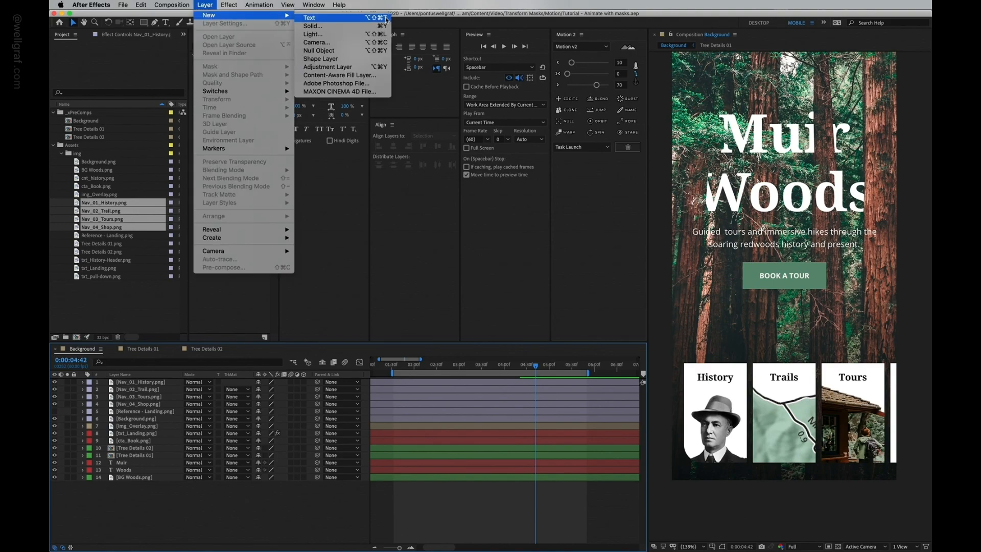
left_click(323, 51)
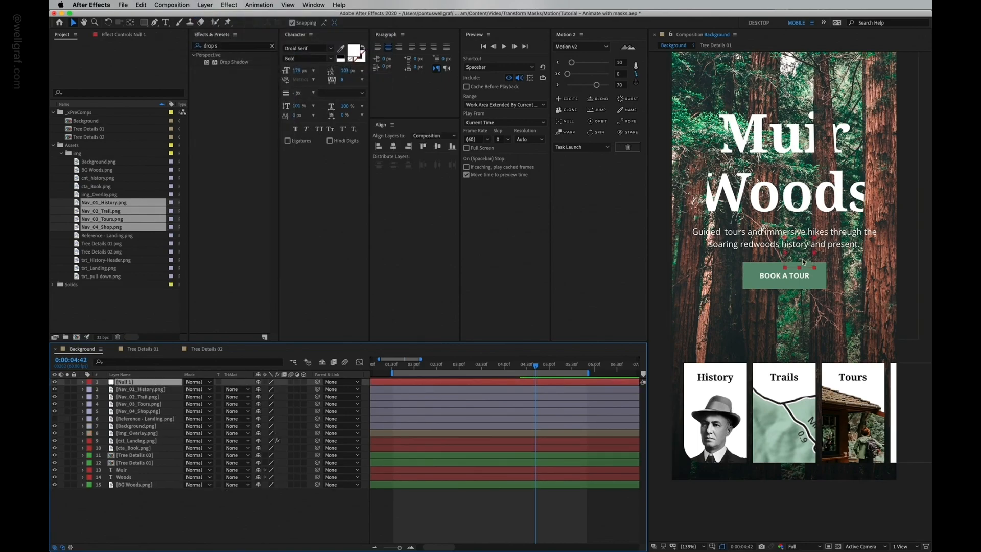
left_click(130, 22)
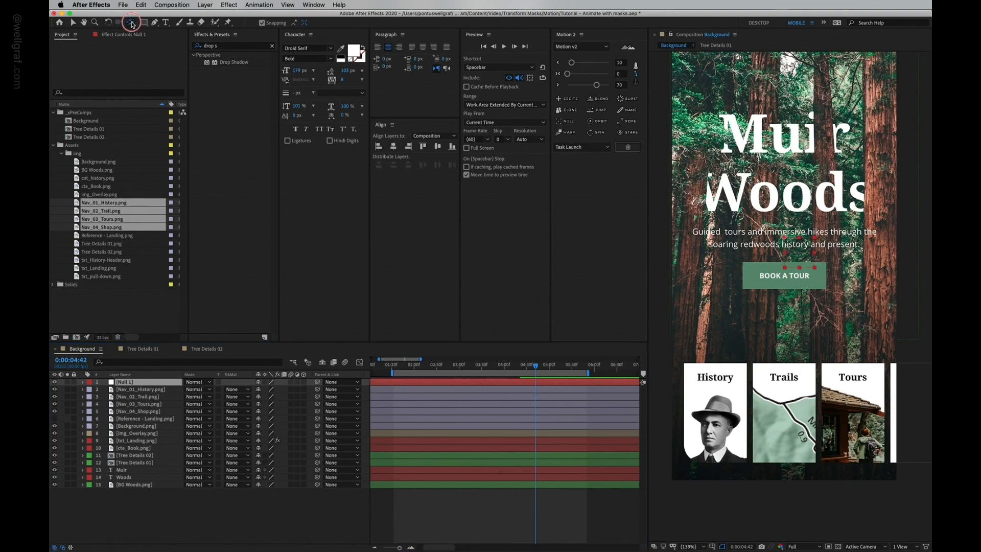
key("v")
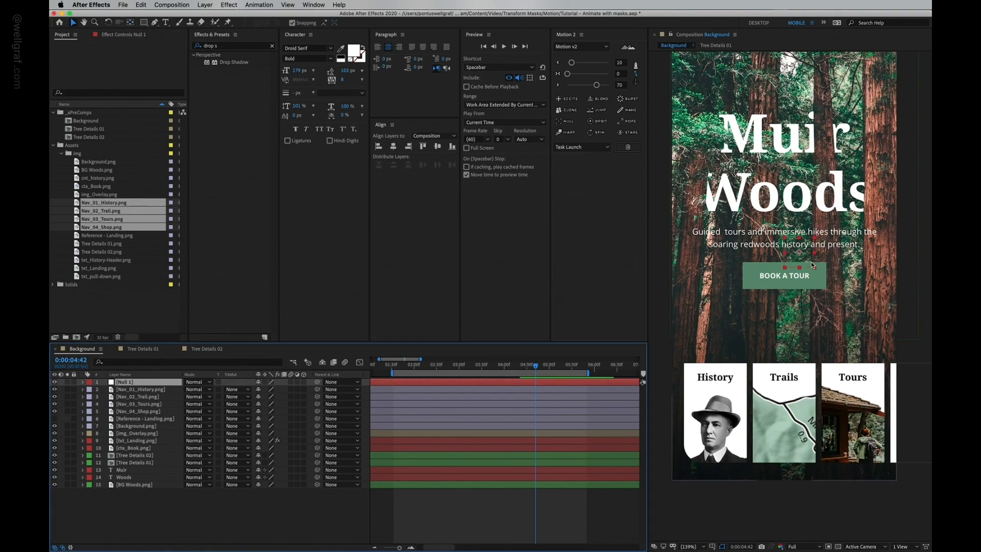
left_click_drag(788, 299, 890, 413)
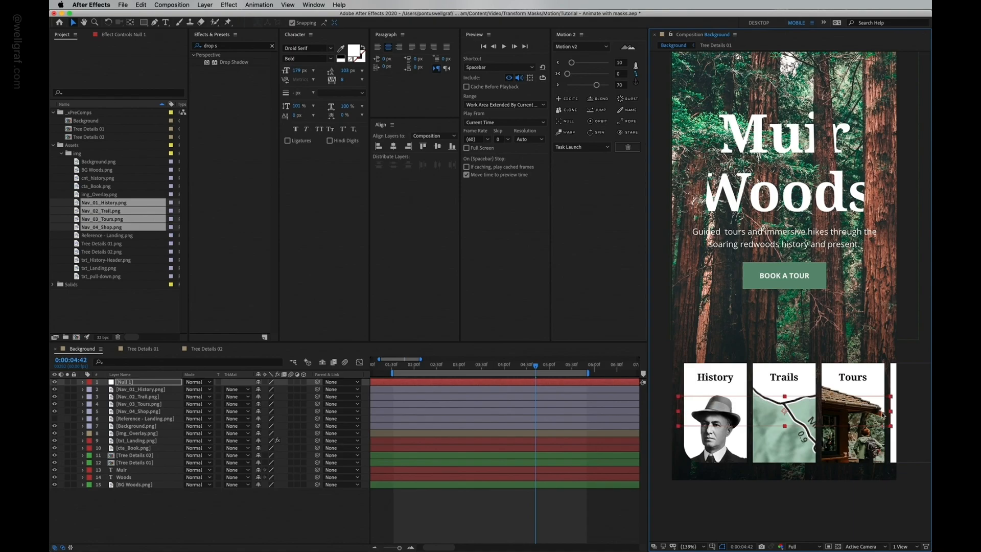
left_click(828, 415)
left_click_drag(828, 415, 804, 409)
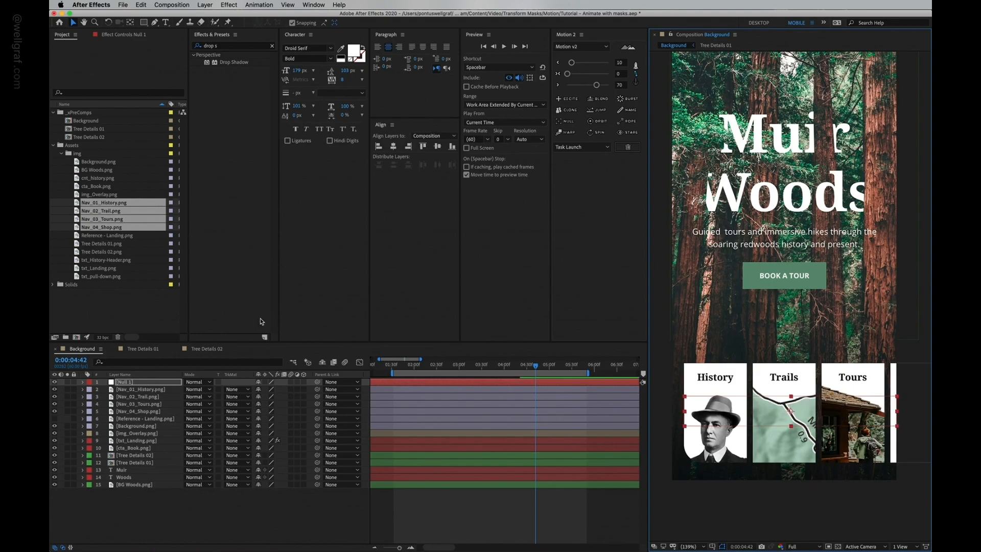
left_click(137, 383)
key("Return")
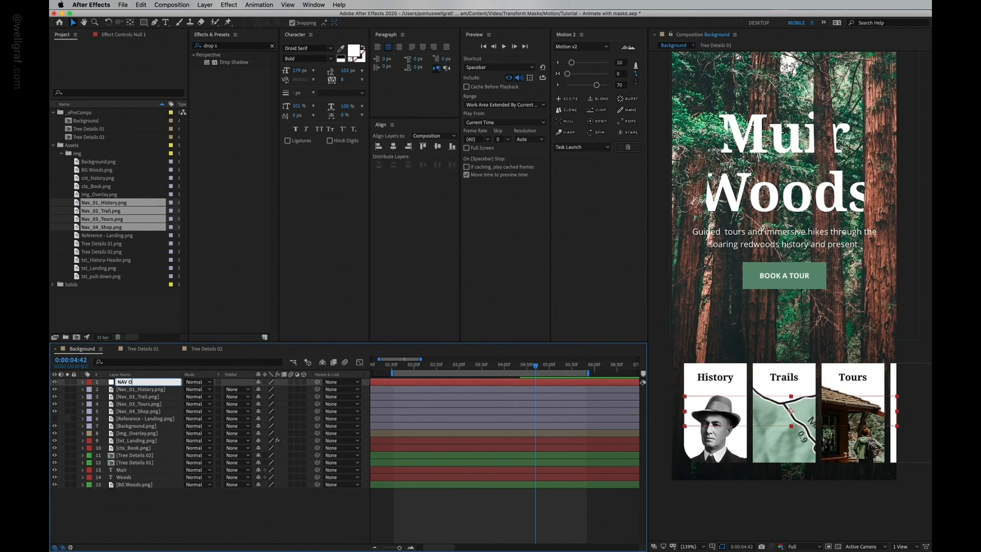
Step: Parent the four Nav layers to the NAV MOVEMENT null
left_click(131, 395)
left_click(139, 391)
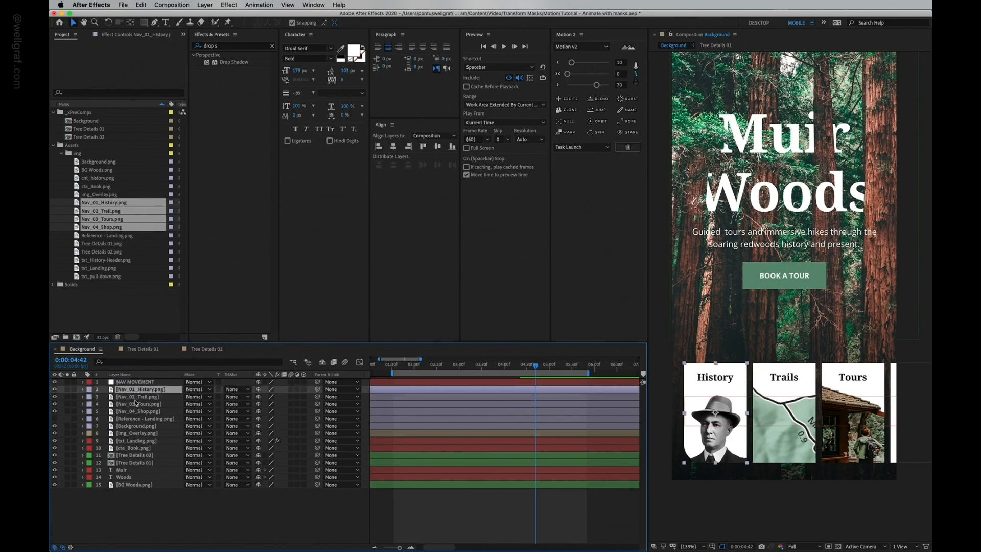
left_click(139, 412)
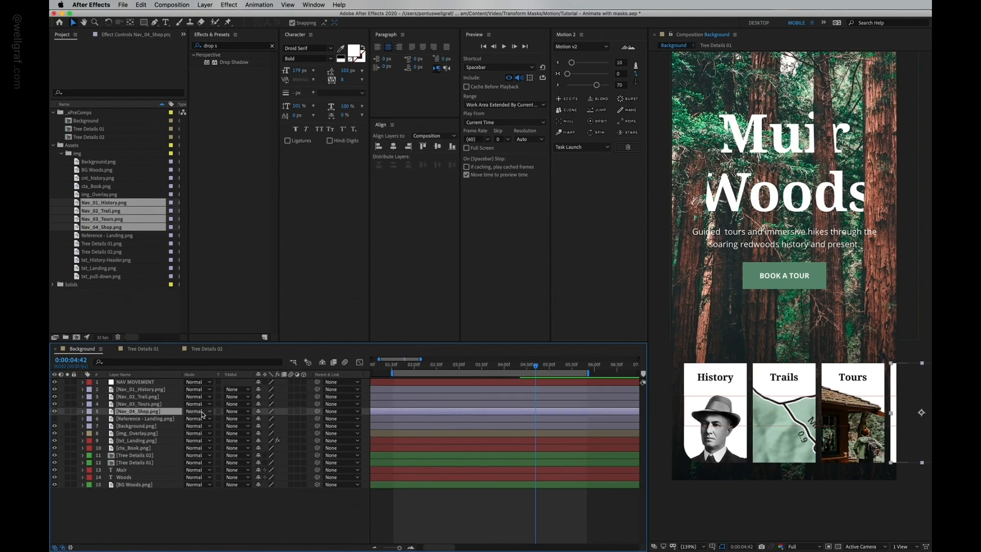
left_click(146, 391, "shift")
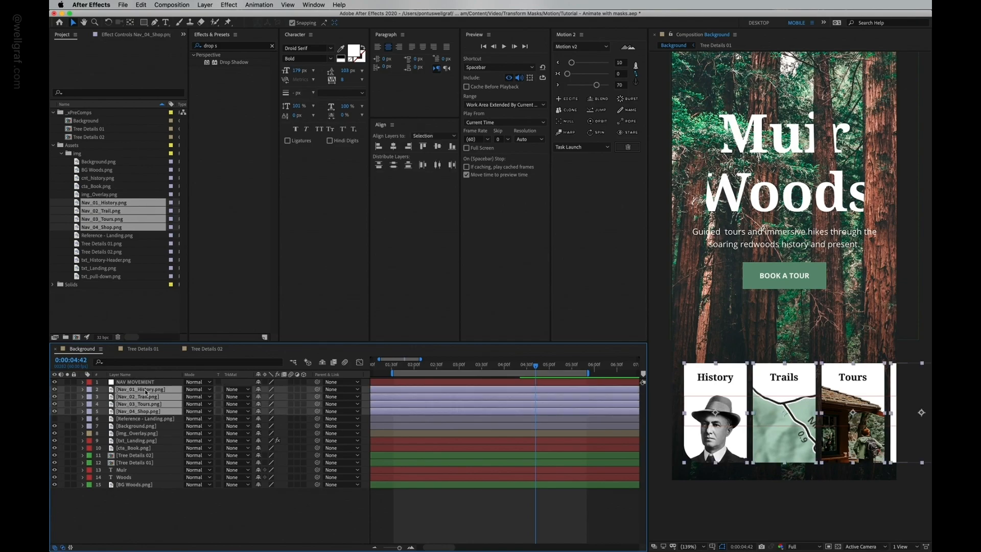
left_click_drag(317, 390, 149, 383)
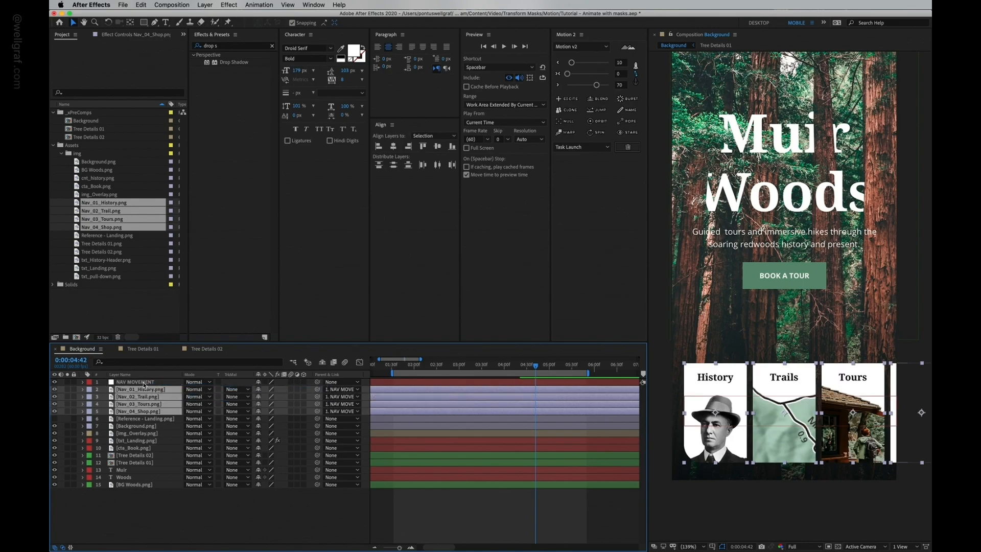
Step: Set Position keyframes on NAV MOVEMENT and move the null offscreen to the right at 0:00:04:07
left_click(145, 383)
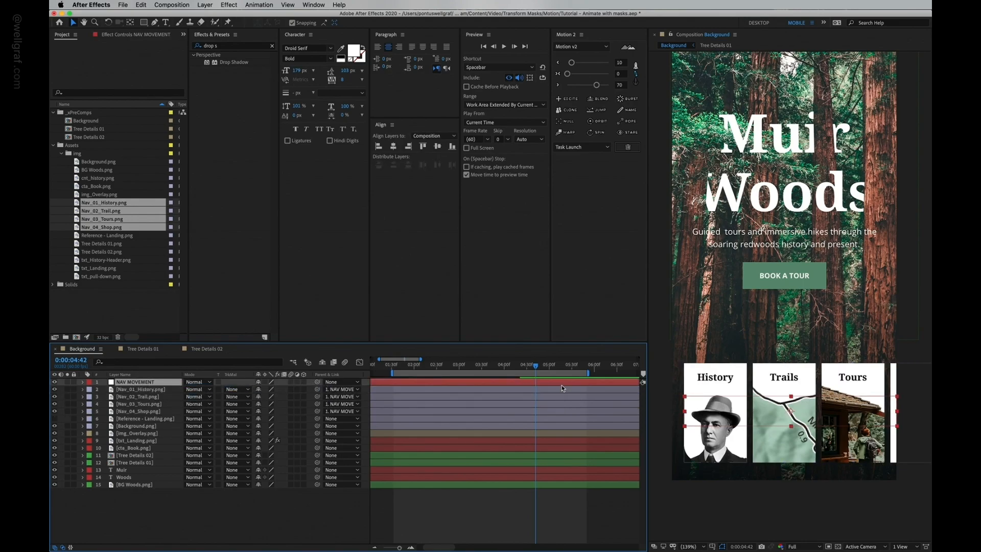
left_click(537, 370)
key("super+a")
key("u")
left_click_drag(468, 375, 509, 404)
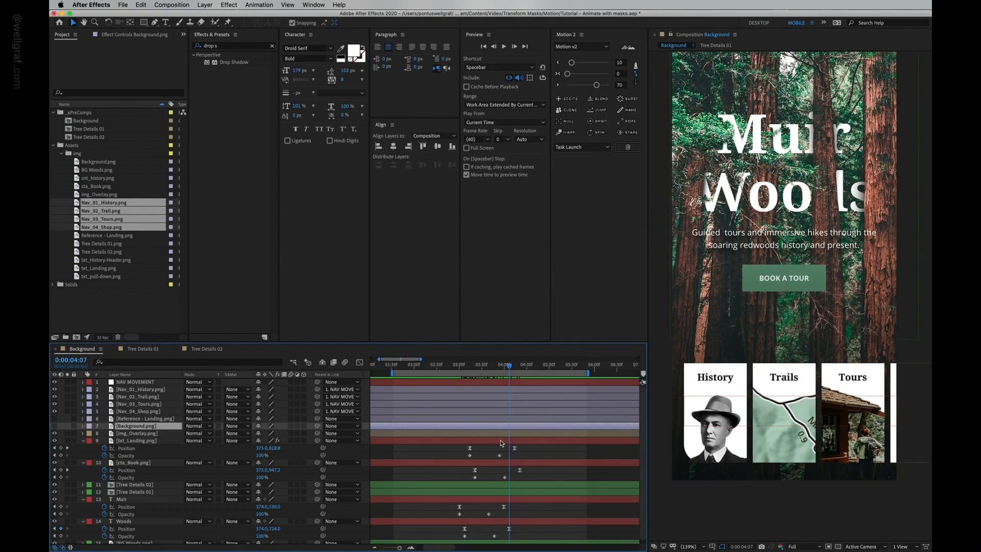
left_click(134, 383)
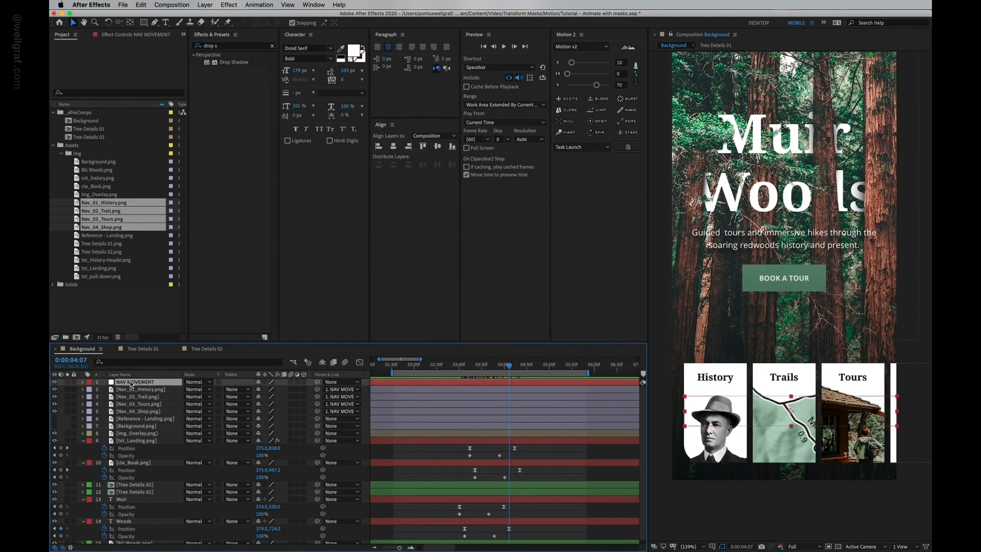
key("alt+shift+p")
left_click(110, 391)
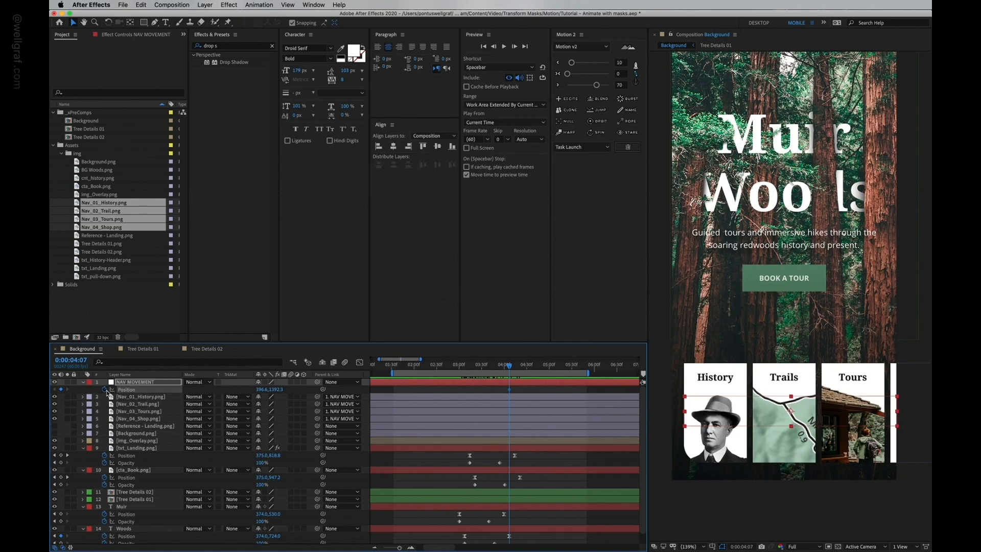
key("space")
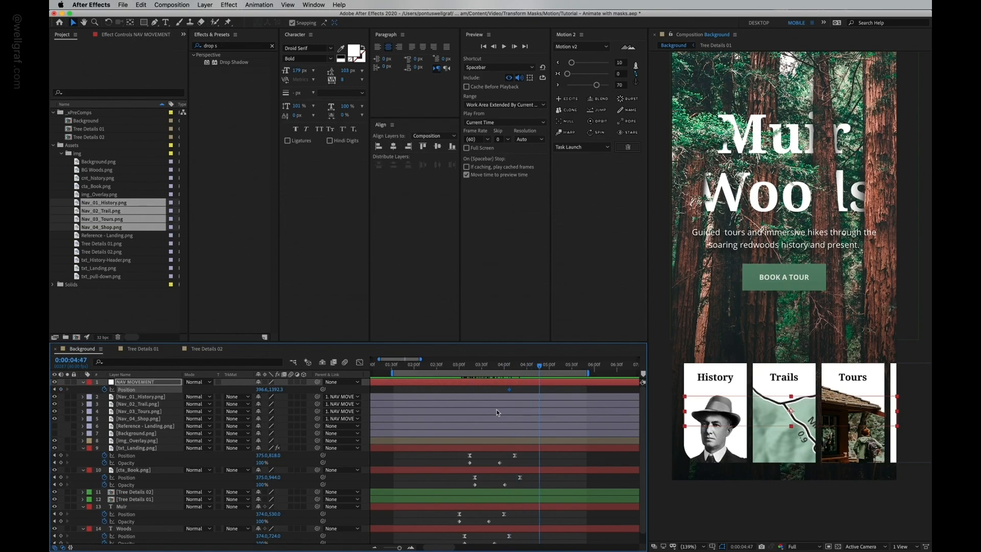
left_click(55, 393)
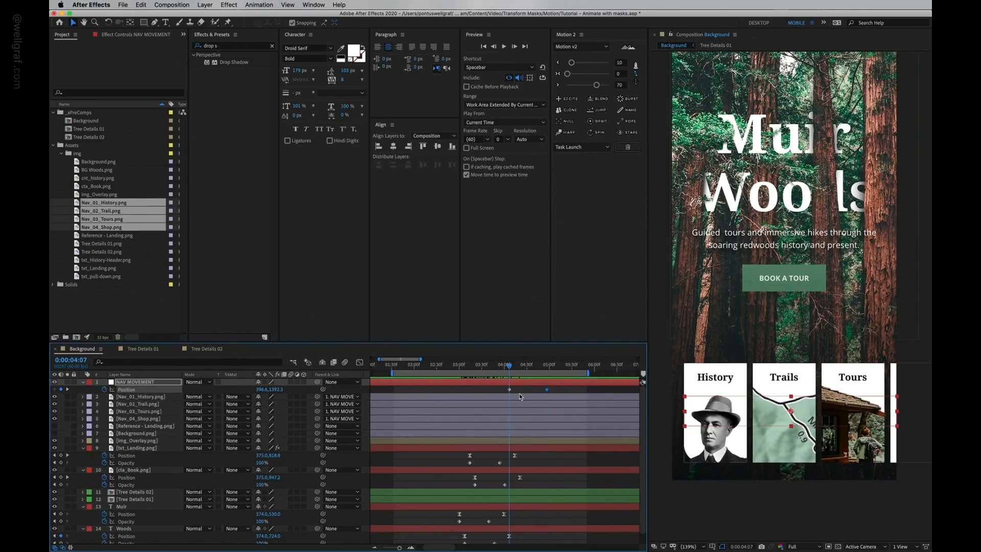
left_click_drag(723, 412, 910, 408)
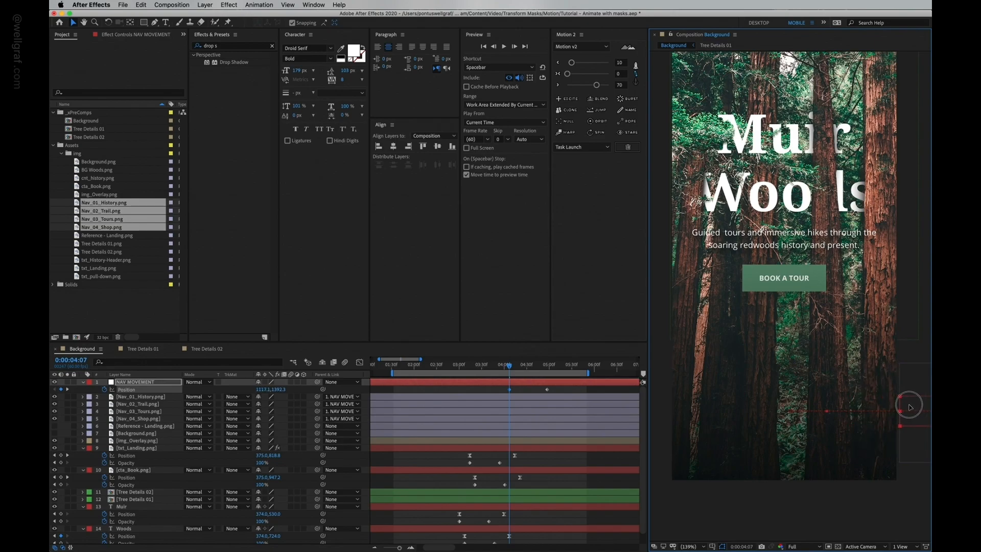
Step: Scrub and play back the timeline to preview the nav row sliding in
left_click_drag(511, 368, 560, 367)
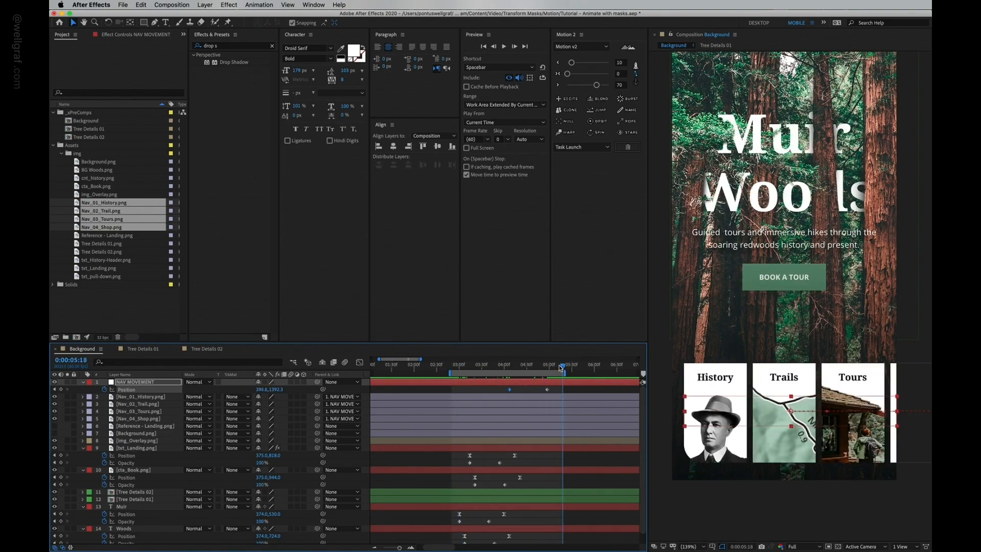
left_click(460, 366)
key("space")
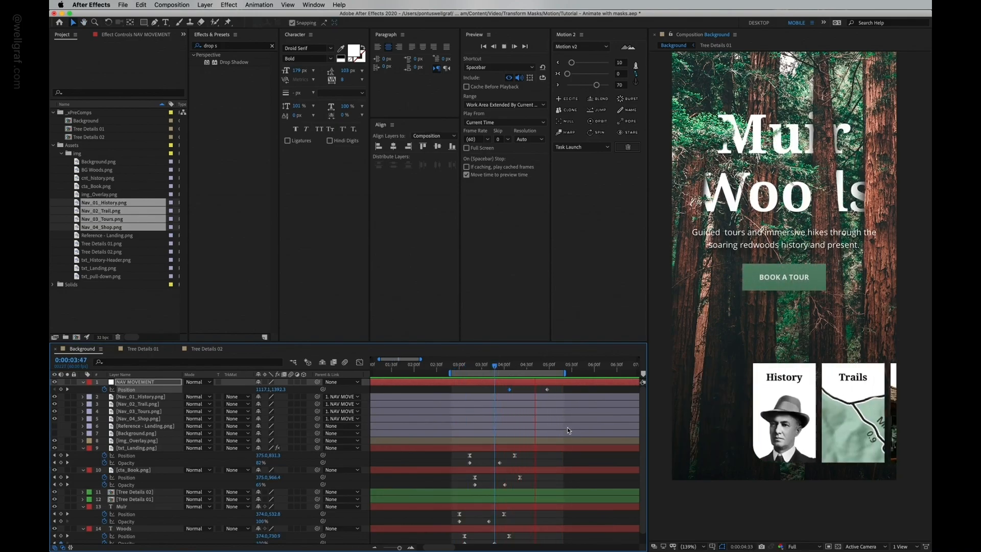
left_click(490, 366)
key("space")
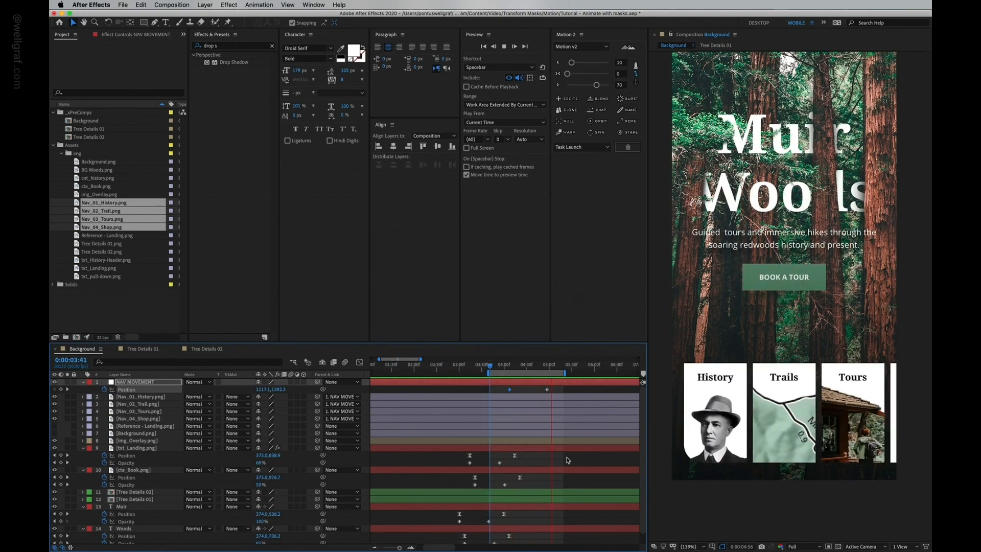
key("space")
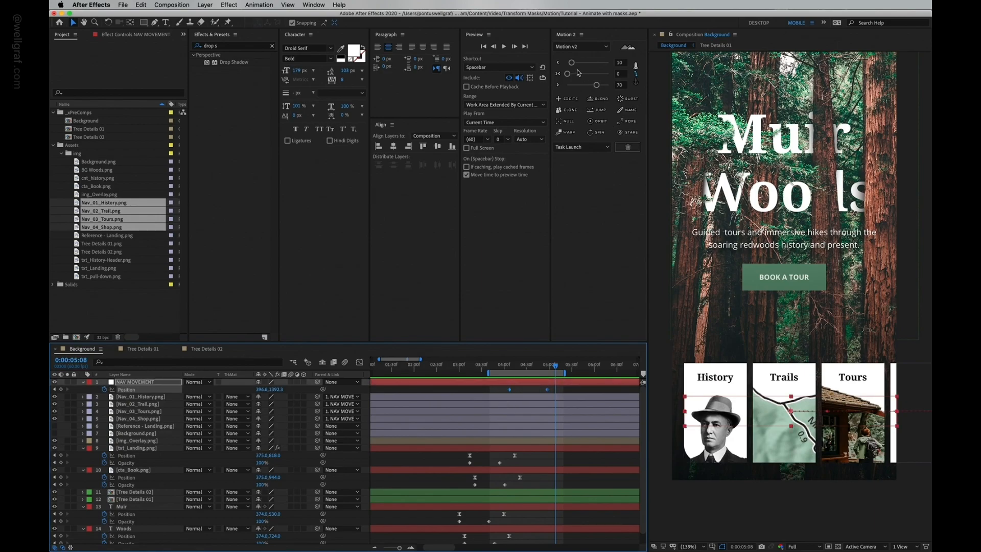
Step: Apply Motion 2 easing to the NAV MOVEMENT position keyframes and check the resulting curve in the Graph Editor
left_click(558, 62)
left_click(558, 84)
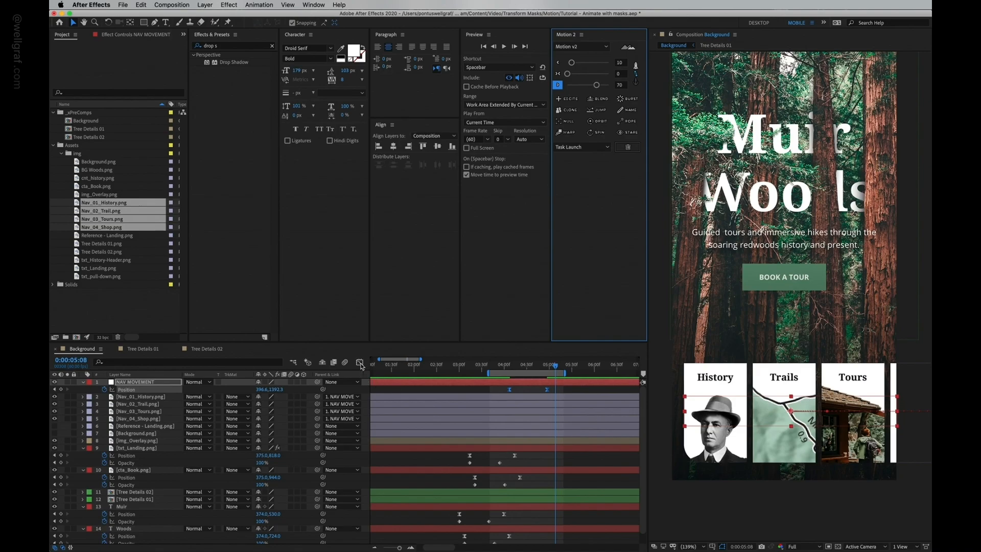
left_click(360, 363)
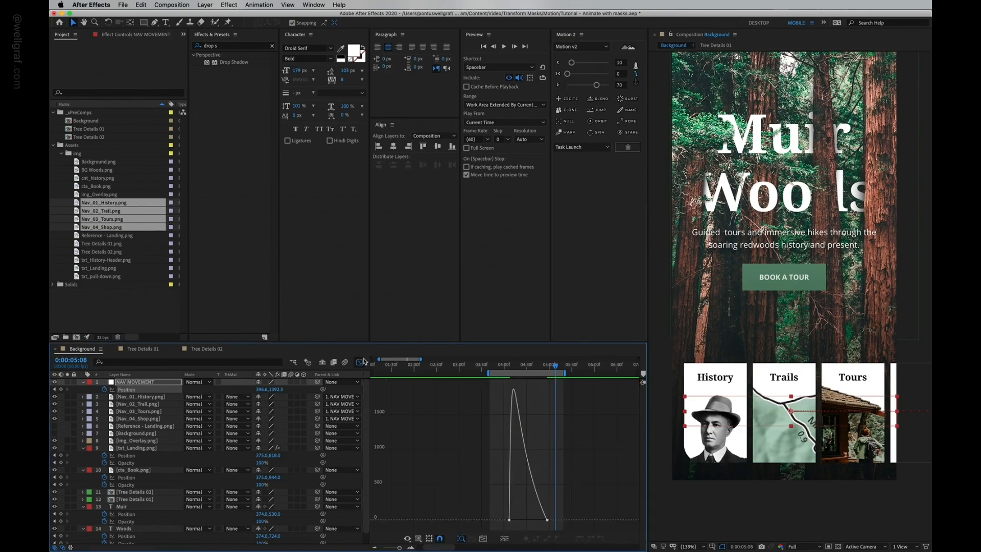
left_click(361, 362)
left_click_drag(520, 457, 453, 448)
left_click(361, 363)
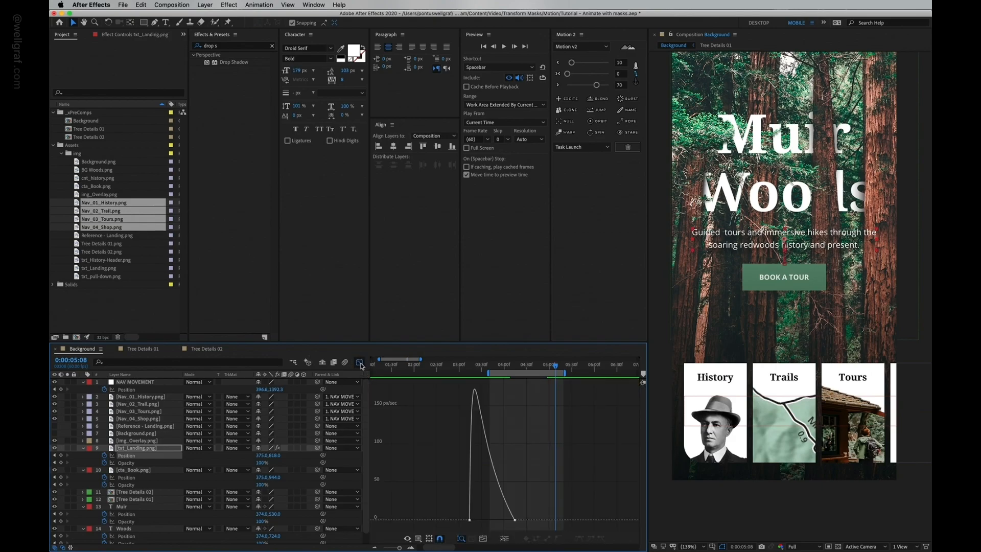
left_click(360, 363)
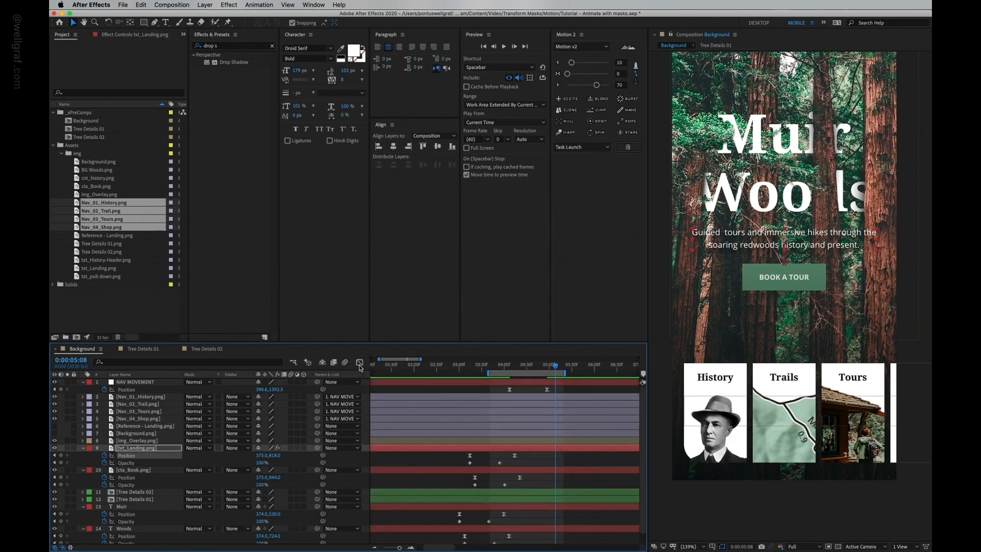
Step: Play back the eased nav row animation from around 0:00:03:00 to review it
left_click(496, 366)
key("space")
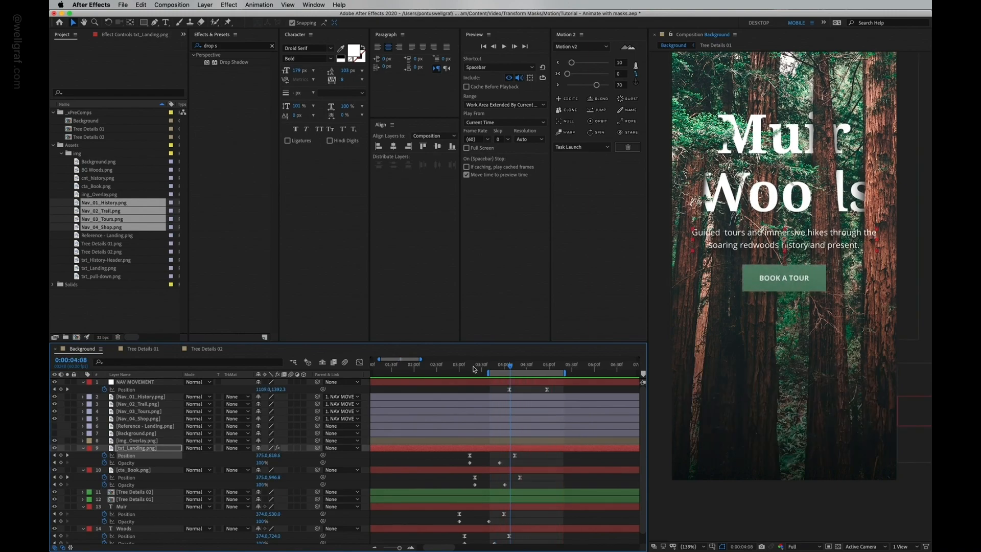
key("space")
key("space")
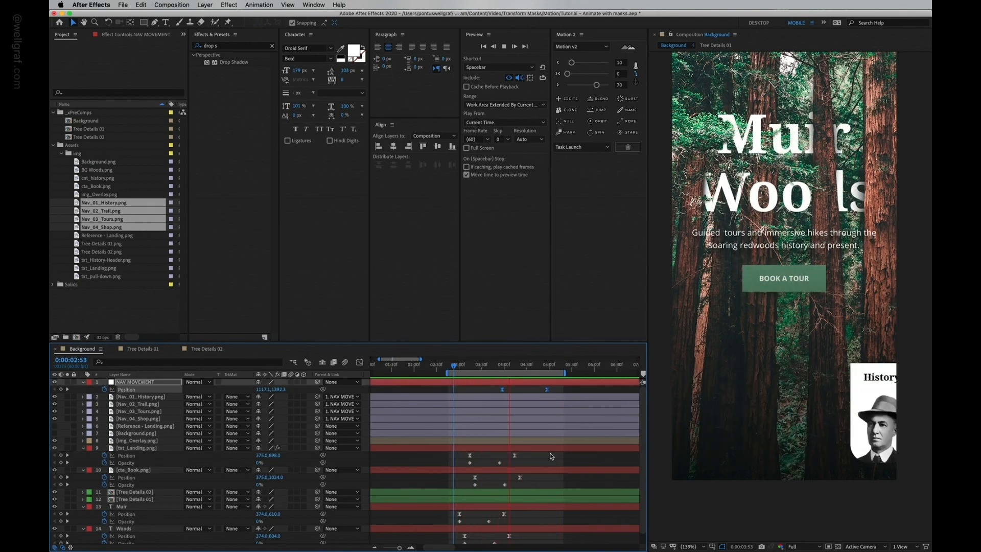
key("space")
Step: Try to reposition the History nav card in the composition, undoing each move
left_click(565, 397)
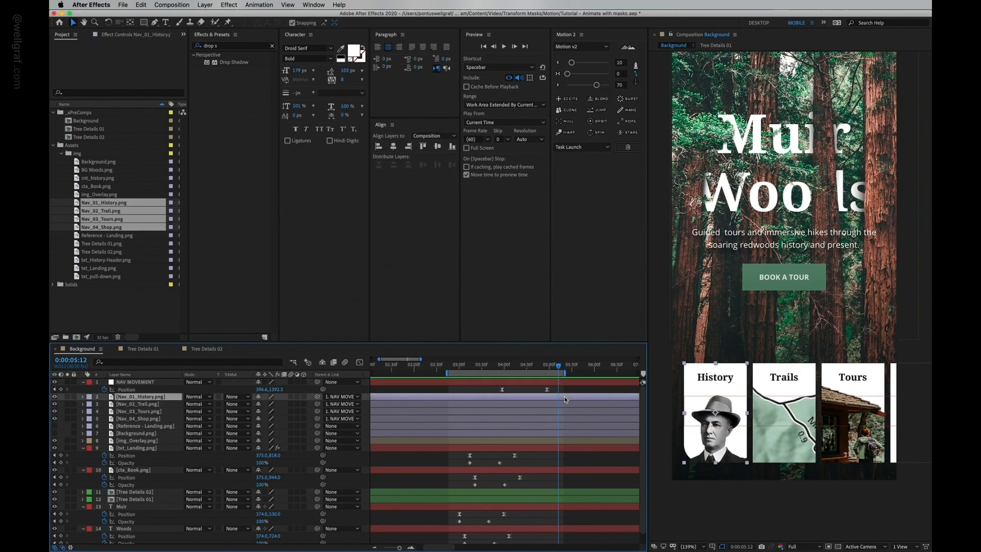
left_click_drag(739, 388, 737, 365)
key("super+z")
left_click(591, 382)
mouse_move(741, 407)
left_mouse_down()
mouse_move(750, 393)
mouse_move(730, 393)
left_mouse_up()
key("super+z")
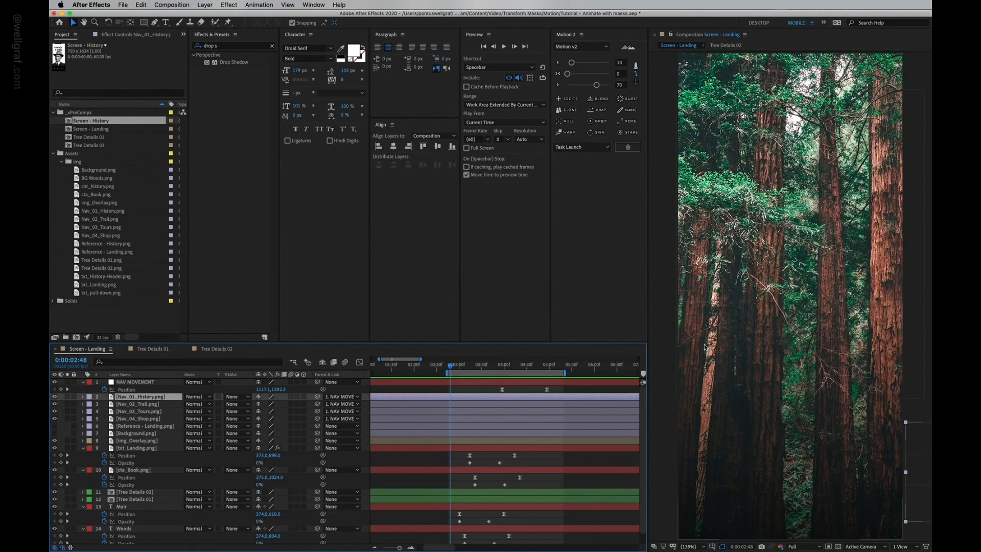
Step: Scrub through the Screen - Landing animation and save the project
key("space")
left_click_drag(513, 382, 554, 387)
key("super+s")
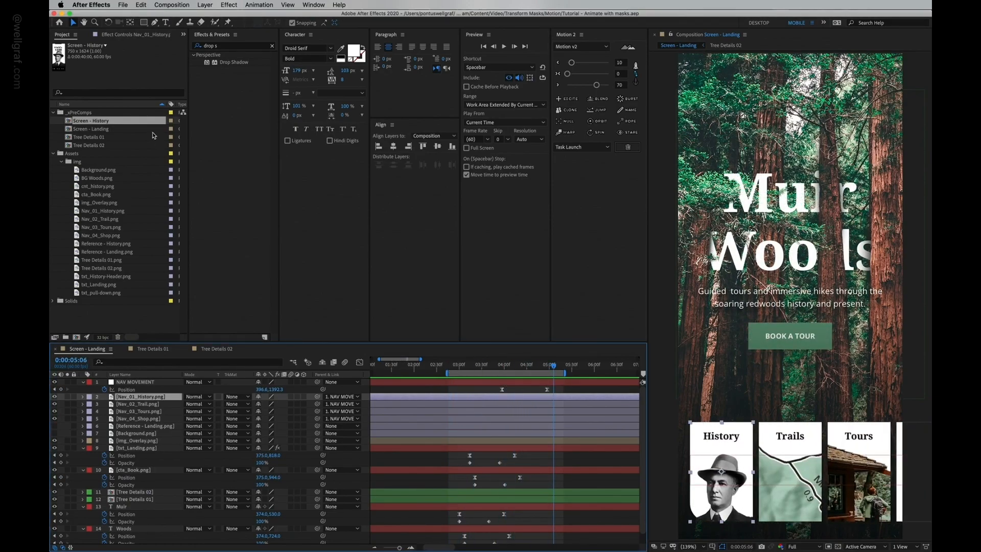
Step: Add the Screen - History precomp into the Screen - Landing composition, adjust the viewer zoom, and save
left_click_drag(86, 124, 785, 302)
key("slash")
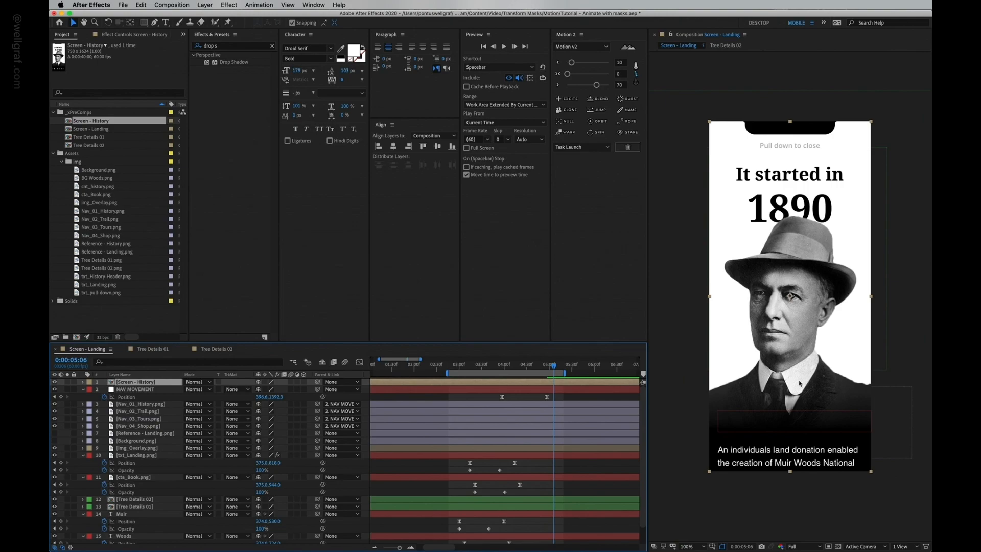
left_click(697, 546)
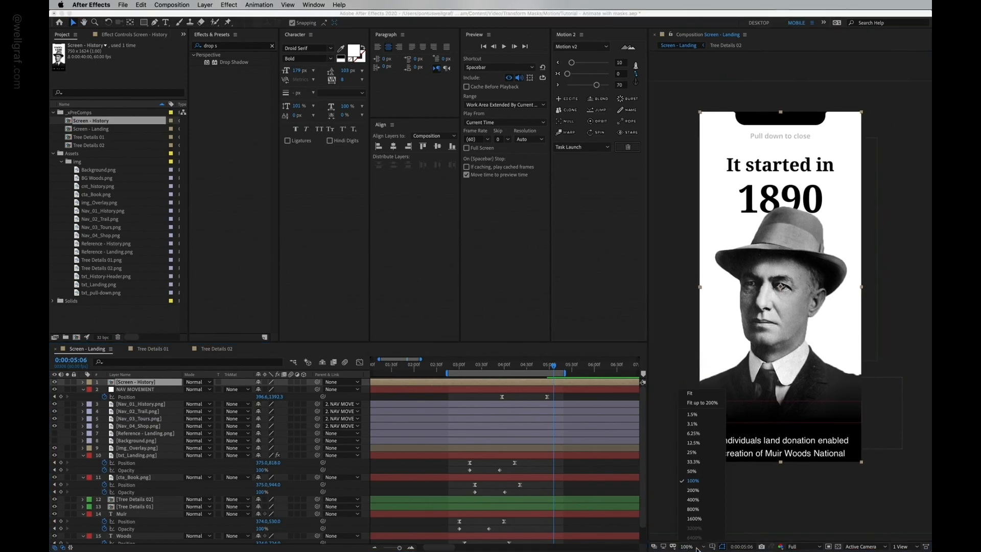
left_click(697, 395)
key("super+s")
Step: Move the work area start to about 0:00:06:27 and select the Screen - History layer
left_click(559, 383)
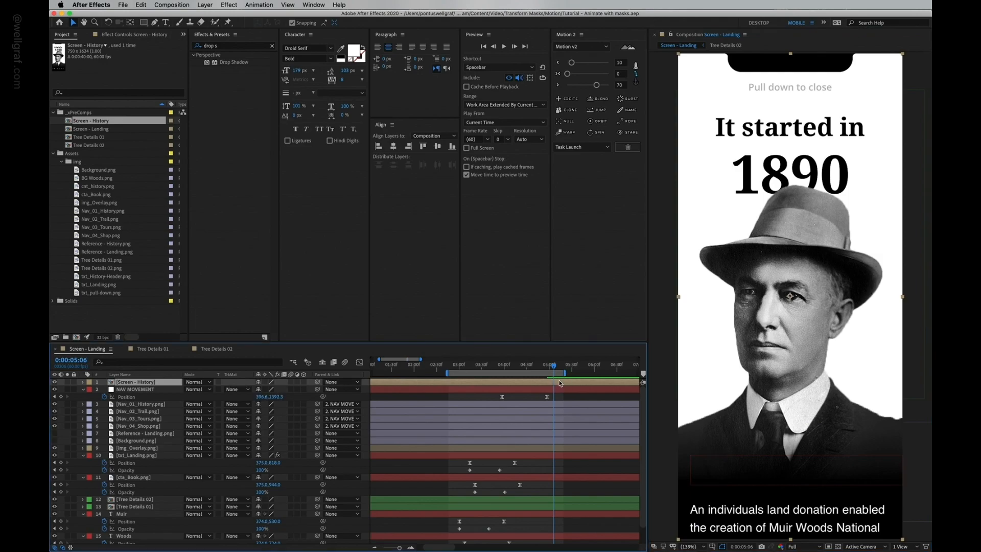
left_click_drag(556, 369, 550, 370)
key("space")
key("b")
scroll(611, 421, "right", 3)
key("shift+Page_Down")
key("shift+Page_Down")
key("shift+Page_Down")
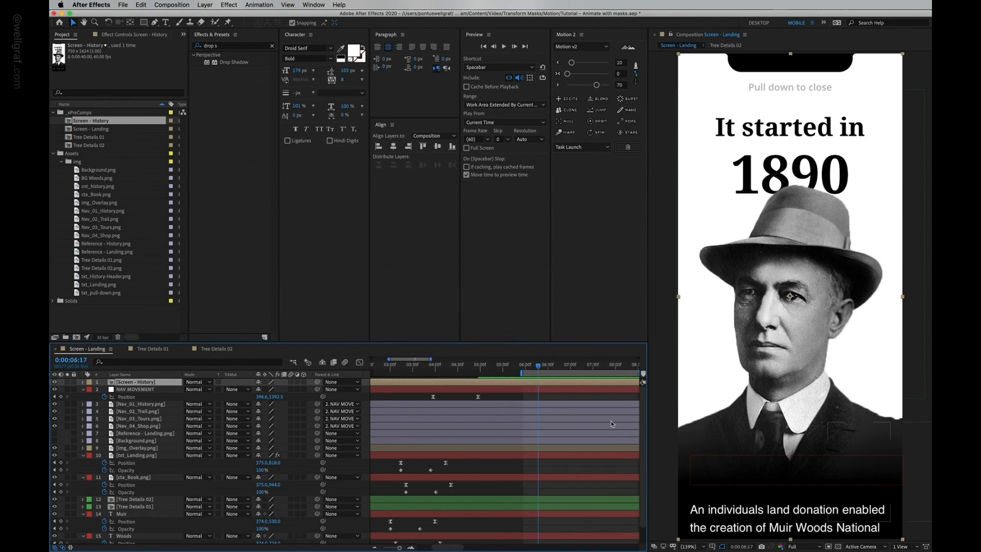
key("b")
scroll(550, 423, "right", 2)
left_click(517, 397)
left_click(517, 383)
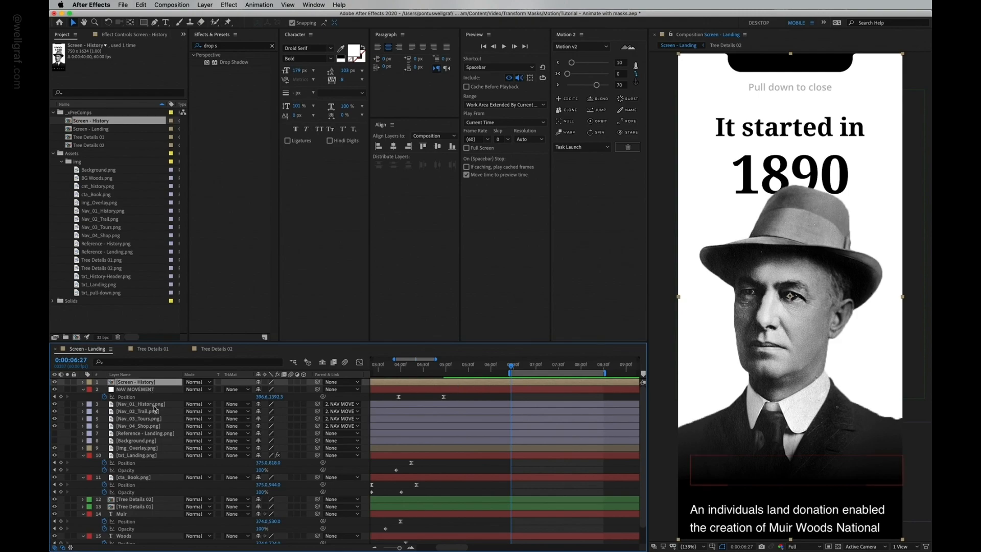
Step: Set Scale and Position keyframes on Screen - History at 0:00:06:27 and 0:00:06:57
key("s")
left_click(104, 390)
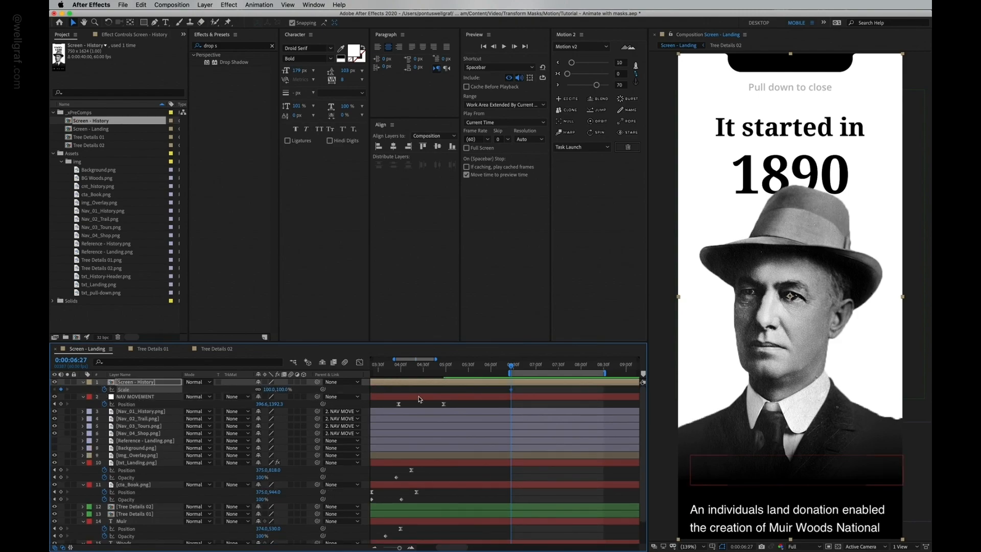
key("shift+Page_Down")
key("shift+Page_Down")
key("shift+Page_Down")
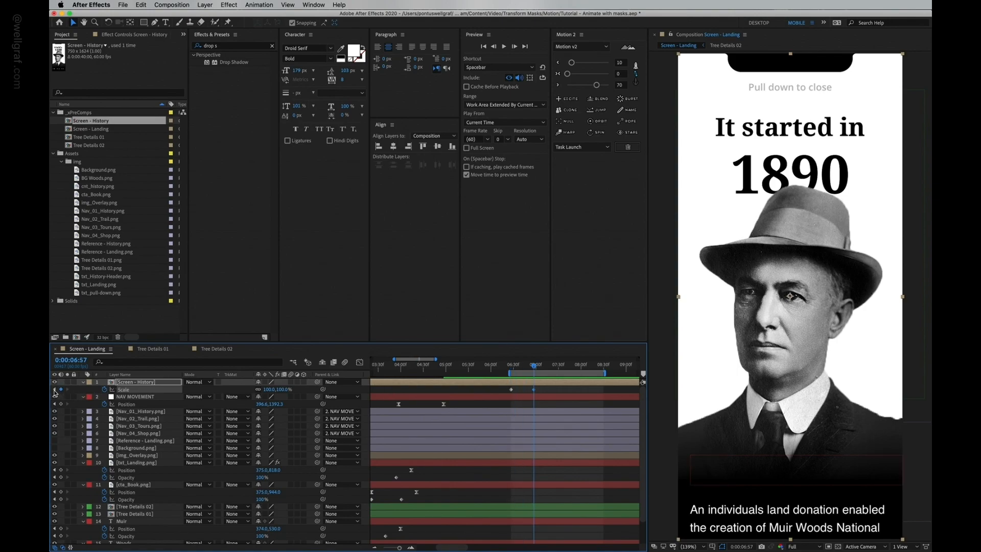
key("p")
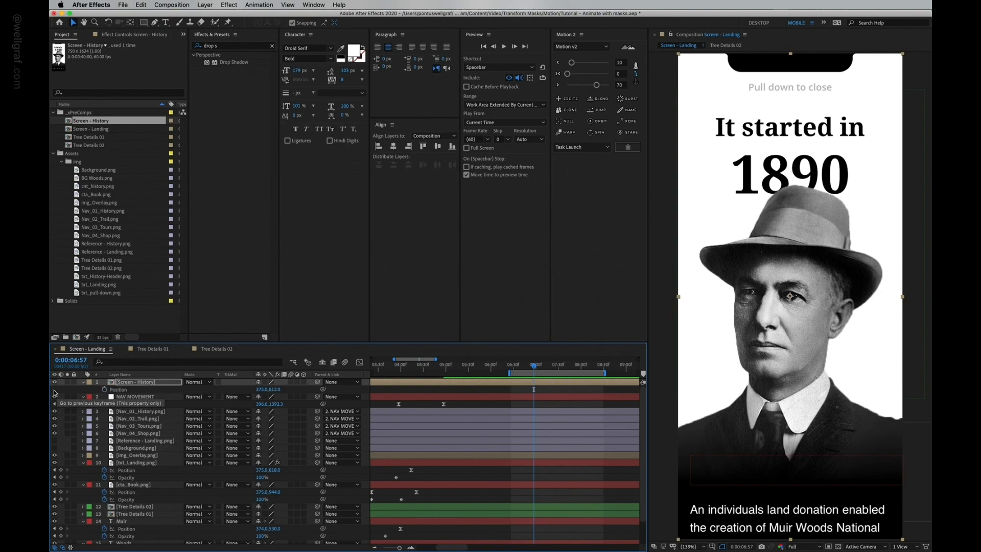
left_click(105, 390)
key("shift+s")
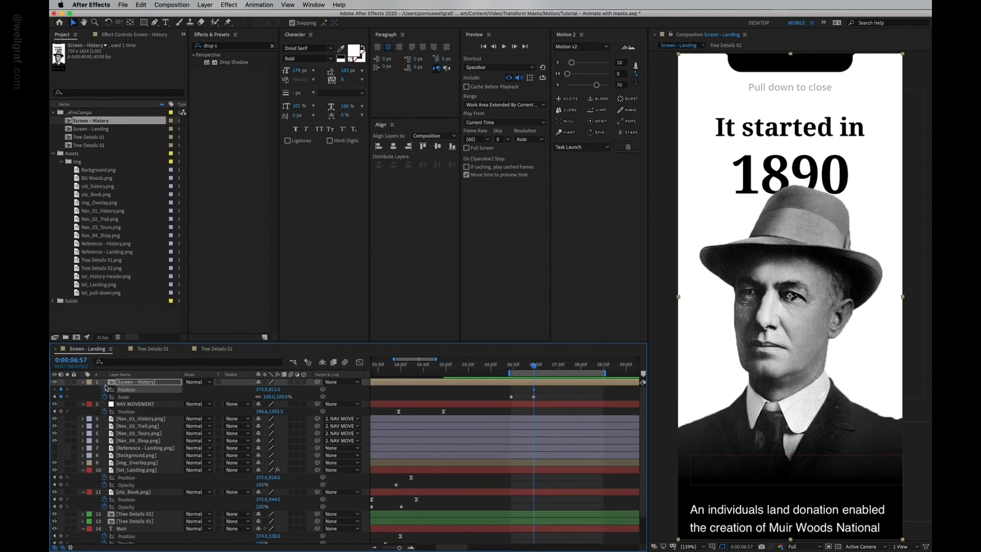
left_click(55, 397)
Step: Shrink Screen - History to about 22% scale at 0:00:06:27
left_click(271, 397)
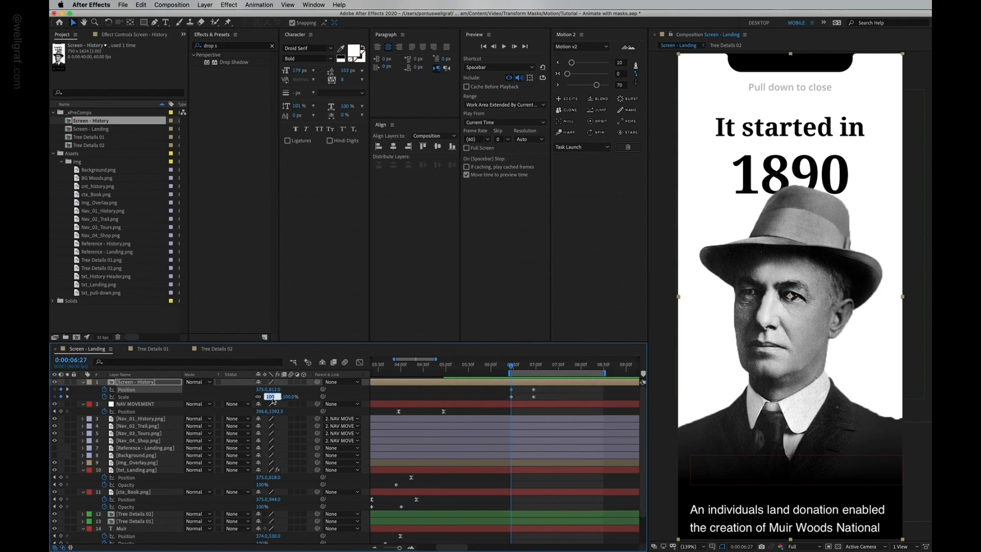
key("shift+Down")
key("shift+Down")
key("shift+Down")
key("shift+Down")
key("shift+Down")
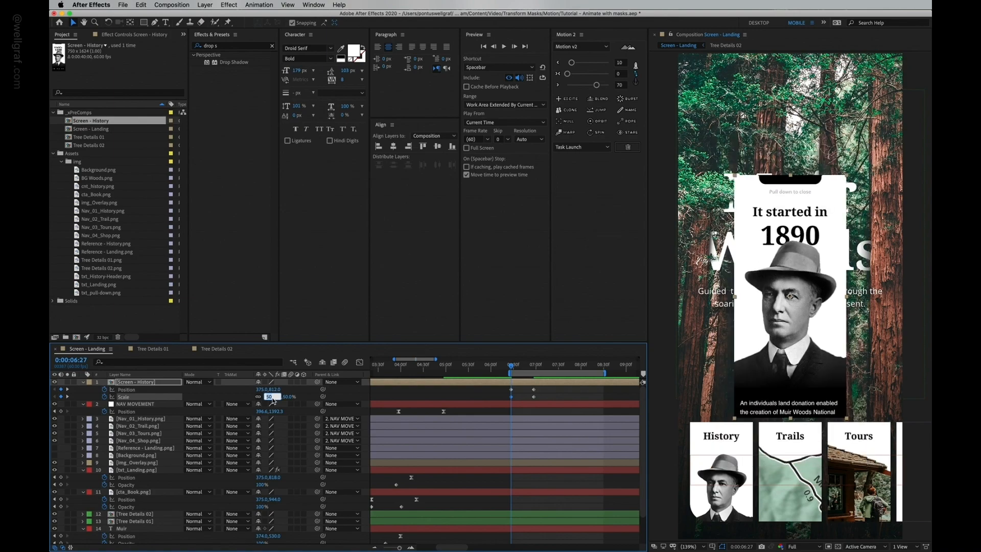
key("shift+Down")
key("Return")
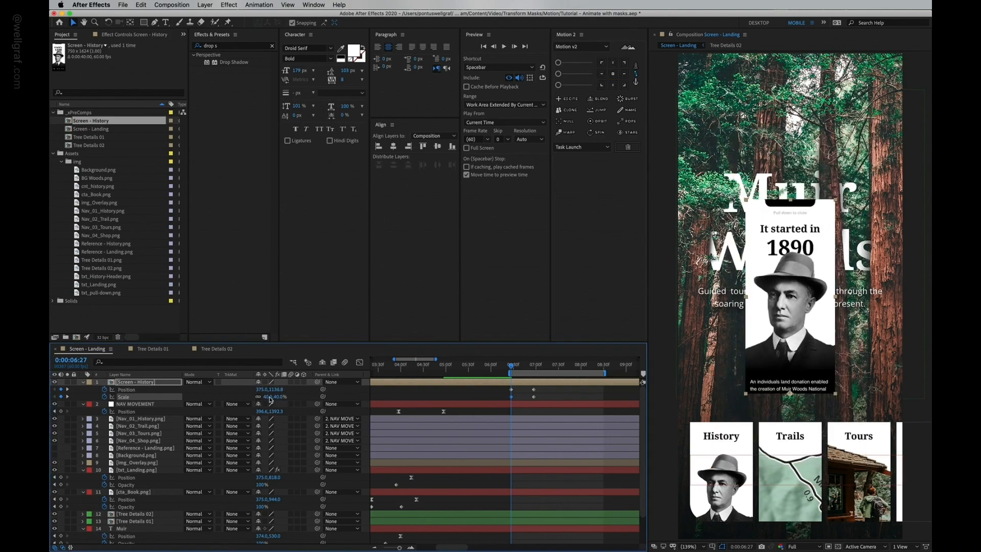
left_click(271, 397)
key("shift+Down")
key("shift+Down")
key("Up")
key("Up")
key("Up")
key("Up")
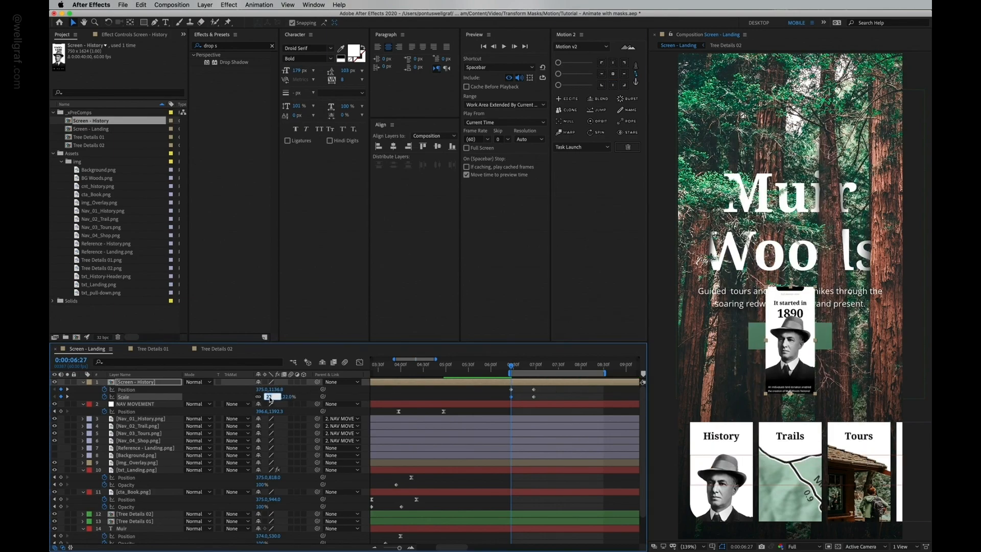
Step: Nudge Screen - History down and left until it sits over the History nav card
key("shift+Left")
key("shift+Left")
key("shift+Down")
key("shift+Down")
key("shift+Down")
key("shift+Left")
key("shift+Left")
key("shift+Left")
key("shift+Down")
key("shift+Down")
key("shift+Down")
key("shift+Down")
key("shift+Left")
key("shift+Left")
key("shift+Left")
key("shift+Down")
key("shift+Down")
key("shift+Down")
key("shift+Left")
key("shift+Left")
key("shift+Left")
key("shift+Down")
key("shift+Down")
key("shift+Down")
key("shift+Down")
key("shift+Left")
key("shift+Left")
key("shift+Left")
key("shift+Left")
key("shift+Down")
key("shift+Down")
key("shift+Down")
key("shift+Down")
key("shift+Down")
key("shift+Left")
key("shift+Left")
key("shift+Down")
key("shift+Down")
key("shift+Down")
key("shift+Left")
key("shift+Left")
key("shift+Left")
Step: Fine-tune Screen - History's scale to 28% and its position over the History card, then save
key("shift+Down")
key("shift+Down")
key("shift+Left")
key("shift+Left")
key("shift+Left")
key("shift+Down")
key("shift+Down")
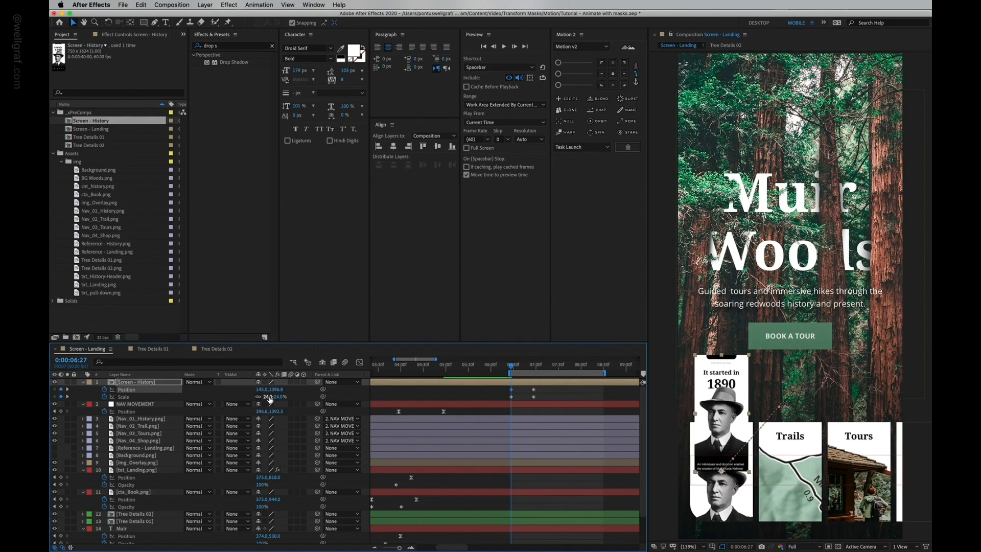
left_click(268, 397)
key("Up")
key("Up")
key("Up")
key("Up")
key("Return")
key("shift+Down")
key("shift+Down")
key("shift+Down")
key("shift+Down")
key("shift+Down")
key("shift+Down")
key("shift+Down")
key("shift+Down")
key("shift+Down")
key("shift+Down")
key("shift+Down")
key("shift+Down")
key("shift+Down")
key("shift+Down")
key("shift+Down")
key("shift+Down")
key("shift+Down")
key("shift+Down")
key("shift+Down")
key("shift+Down")
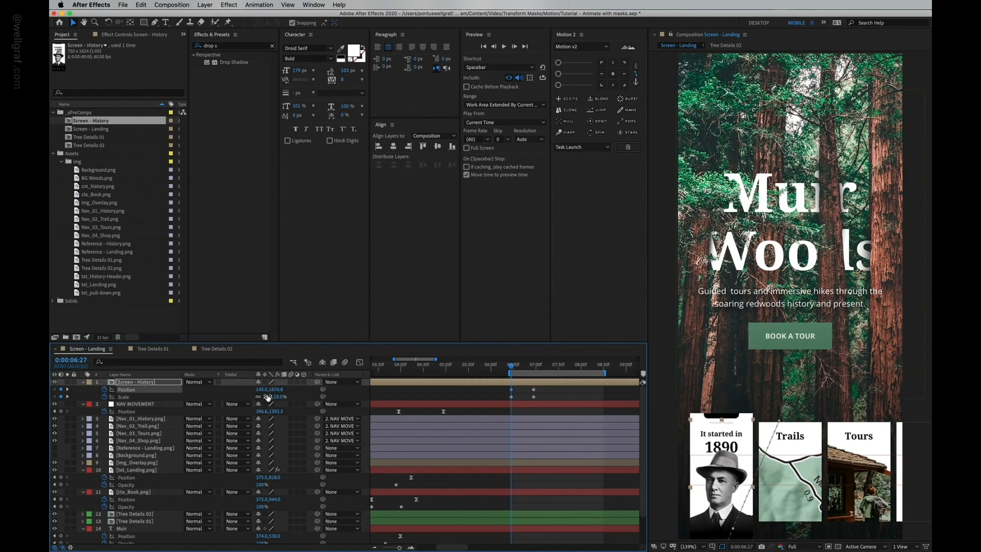
key("shift+Up")
key("shift+Up")
key("shift+Up")
key("shift+Up")
key("shift+Up")
key("shift+Up")
key("shift+Up")
key("shift+Up")
key("shift+Up")
key("shift+Up")
key("shift+Up")
key("shift+Up")
key("shift+Up")
key("shift+Up")
key("Down")
key("Down")
key("Down")
key("Down")
key("Down")
key("Down")
key("Down")
key("super+s")
Step: Set the work area around the history screen transition and preview it
left_click(540, 393)
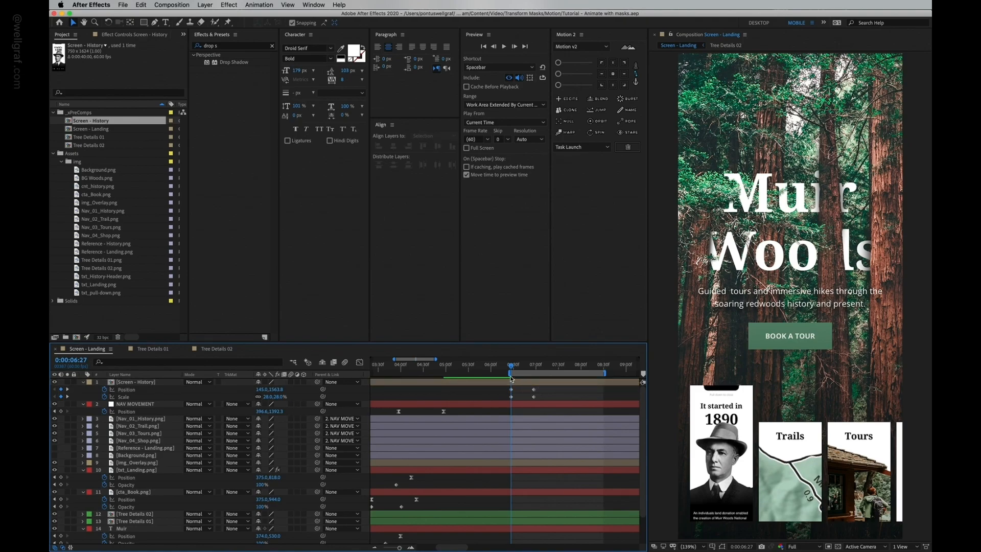
left_click(481, 364)
key("b")
left_click_drag(444, 367, 387, 376)
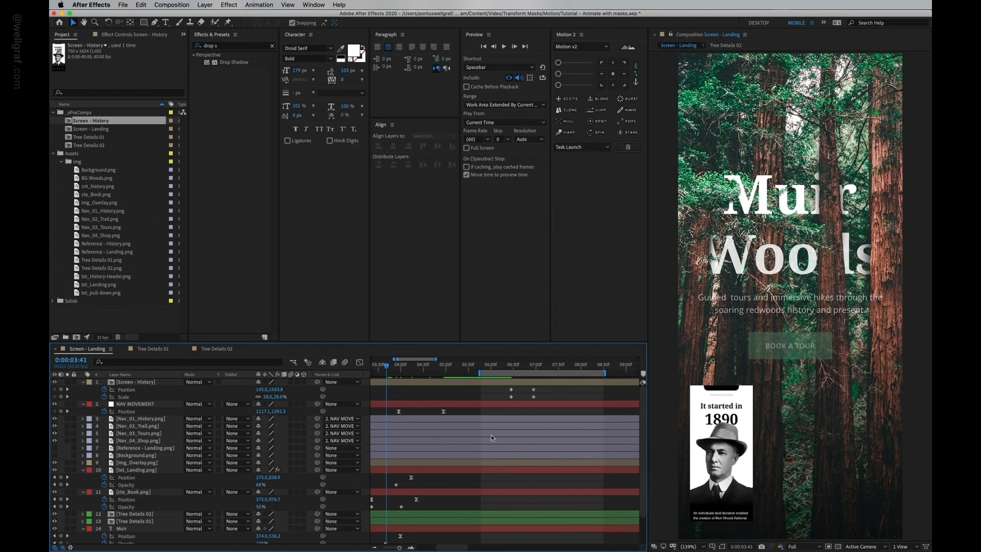
key("b")
left_click(561, 367)
key("n")
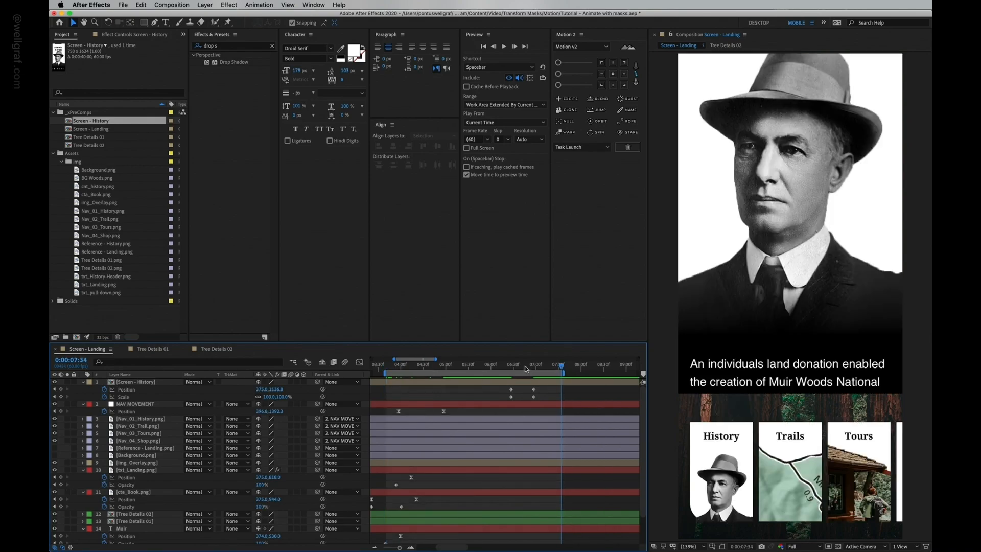
key("space")
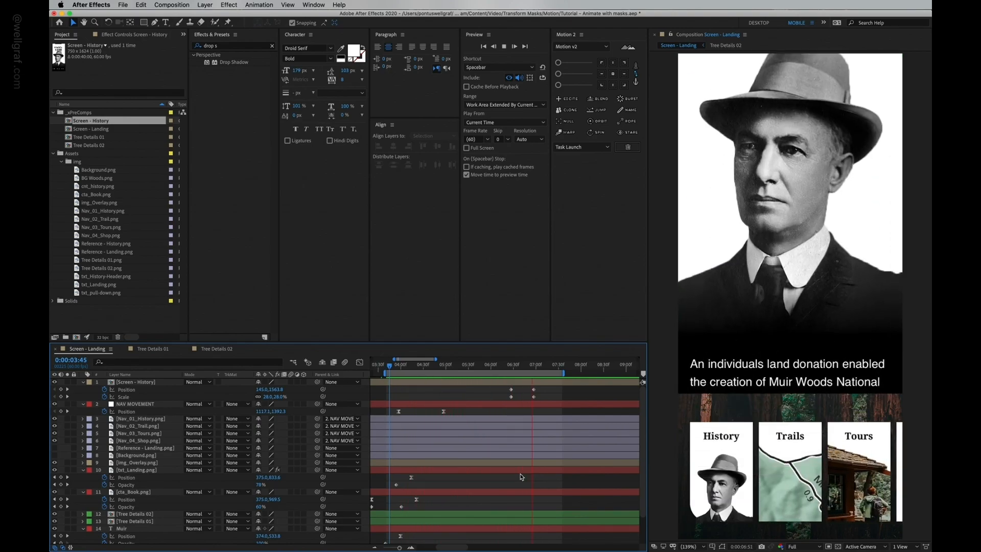
key("space")
Step: Stretch the work area to span the Screen - History keyframes and preview the zoom from 0:00:06:27
left_click(534, 365)
key("comma")
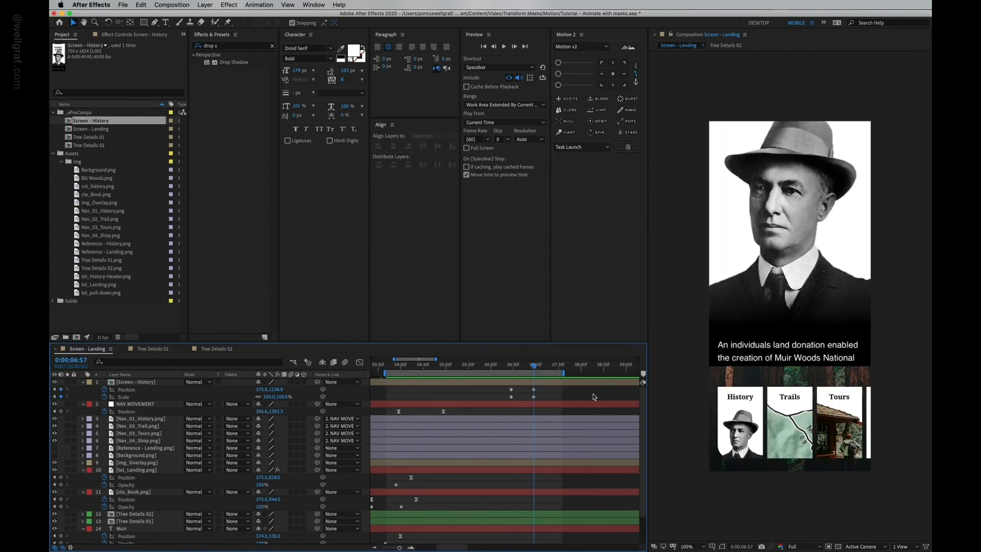
left_click_drag(564, 373, 605, 373)
left_click_drag(385, 373, 510, 373)
key("j")
left_click(511, 389)
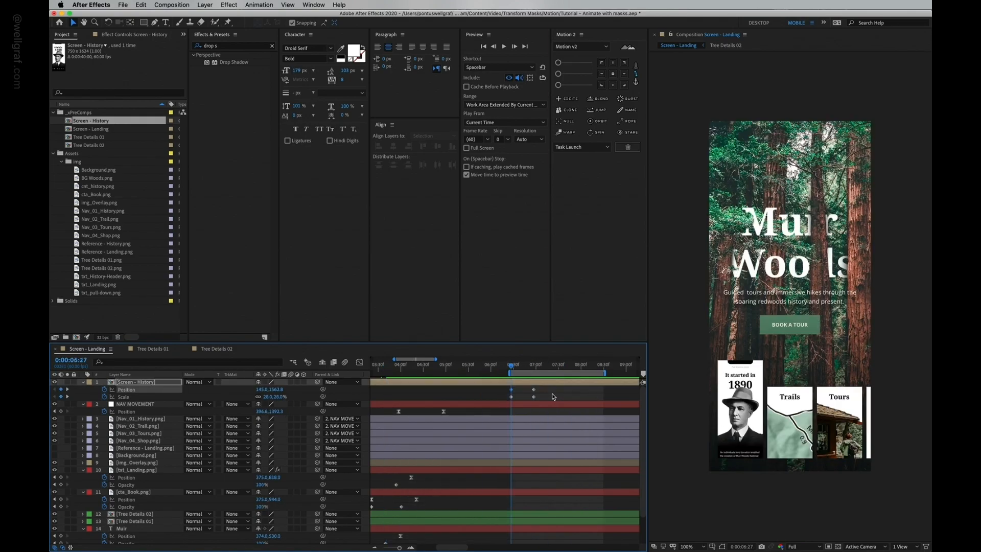
key("space")
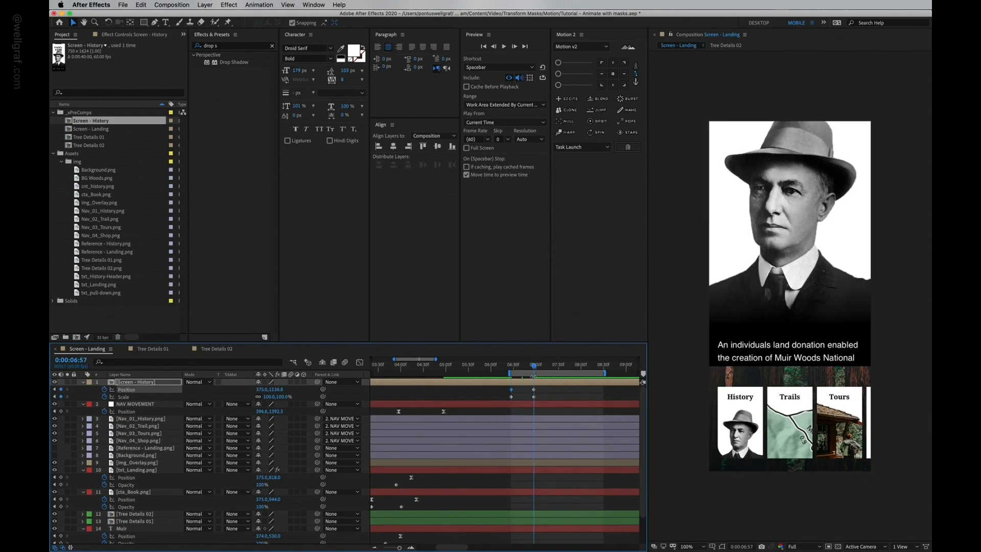
Step: Move Screen - History down, align its bottom edge to the composition at the full-size keyframe, and save
left_click_drag(817, 311, 821, 428)
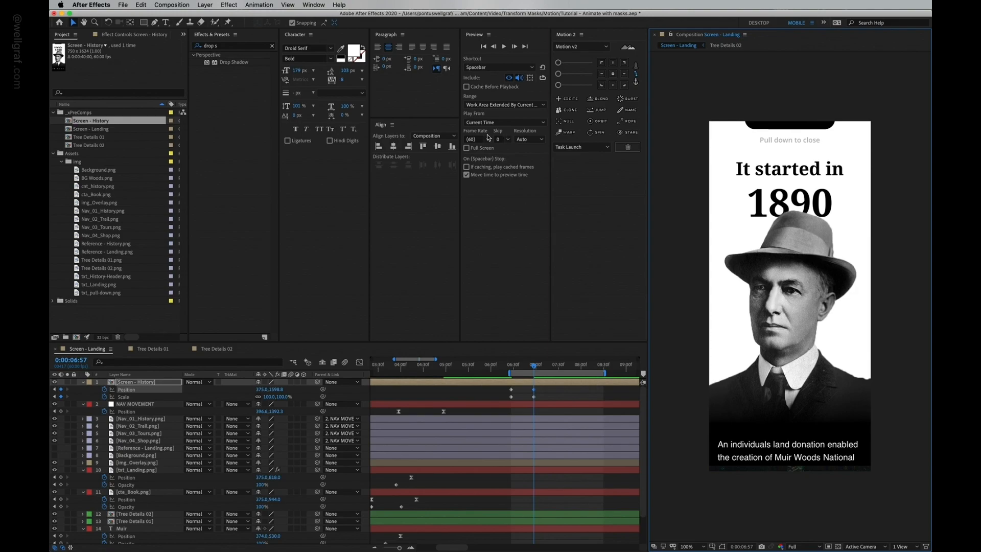
left_click(452, 148)
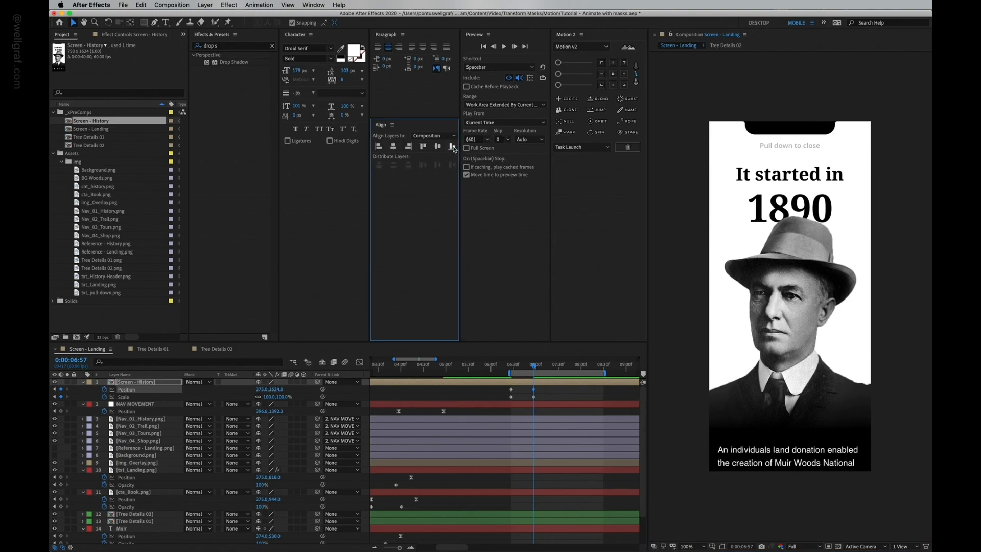
left_click(756, 303)
key("super+s")
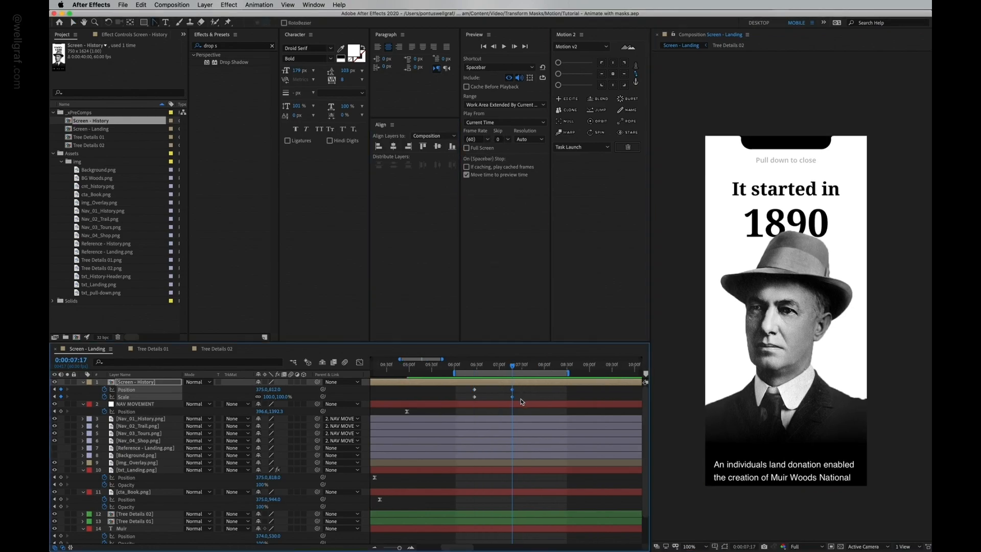
Step: Move Screen - History's final keyframes later and add Position and Scale keyframes at 0:00:06:41
left_click(516, 392)
left_click_drag(517, 389, 570, 393)
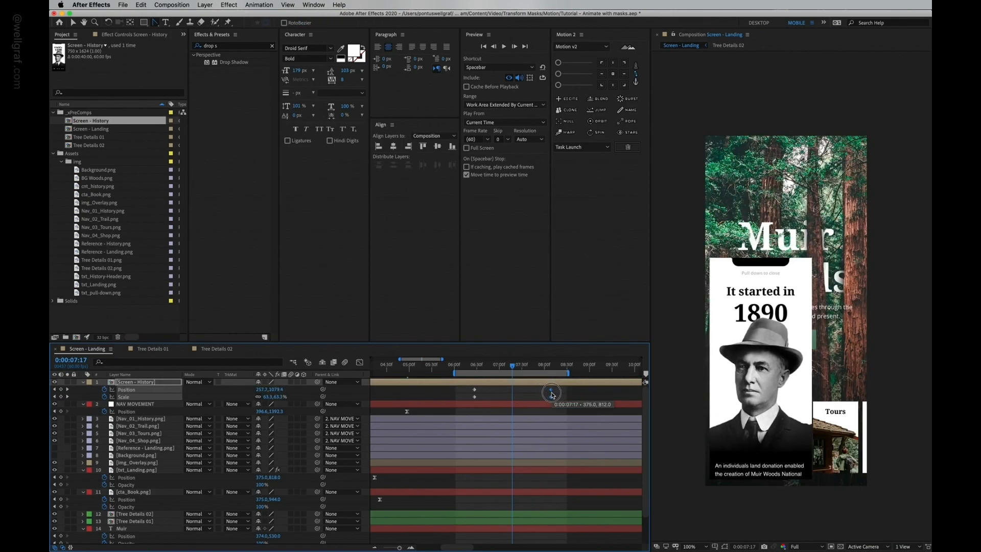
left_click(474, 365)
left_click_drag(475, 365, 485, 369)
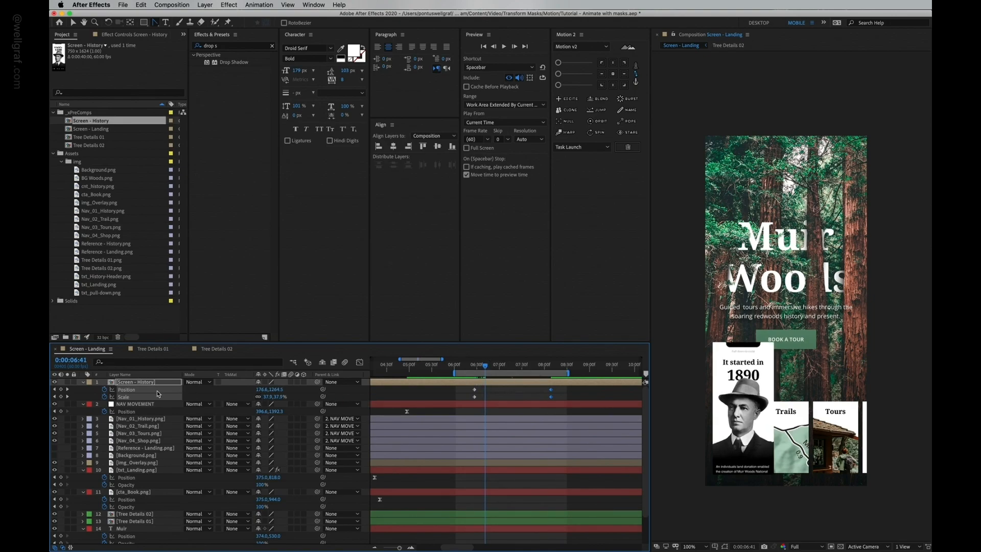
left_click(61, 389)
left_click(61, 397)
Step: Nudge Screen - History right and up at the new intermediate keyframe
key("shift+Right")
key("shift+Right")
key("shift+Right")
key("shift+Right")
key("shift+Right")
key("shift+Right")
key("shift+Right")
key("shift+Right")
key("shift+Right")
key("shift+Right")
key("shift+Right")
key("shift+Right")
key("shift+Right")
key("shift+Right")
key("shift+Right")
key("shift+Right")
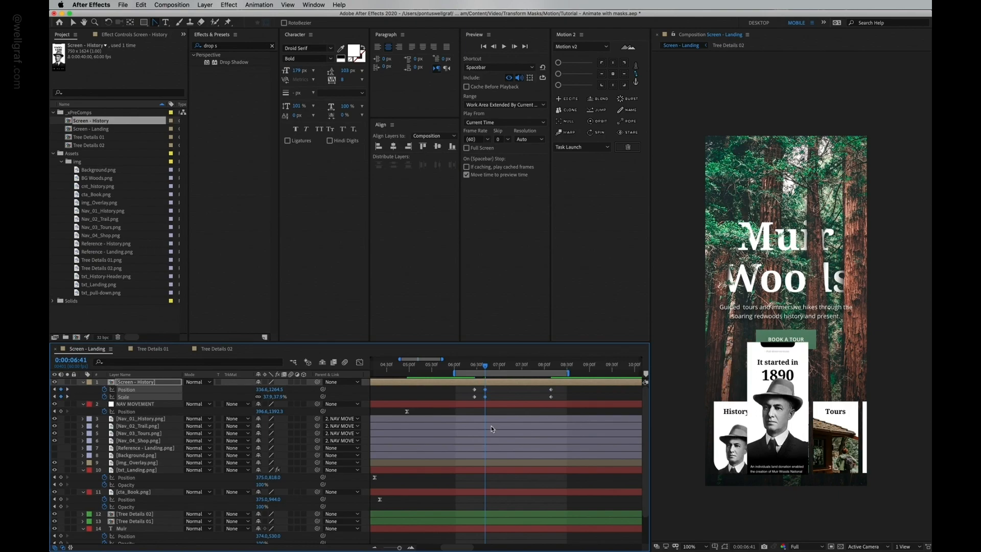
key("shift+Right")
key("shift+Right")
key("shift+Right")
key("shift+Right")
key("shift+Up")
key("shift+Up")
key("shift+Up")
key("shift+Up")
key("shift+Up")
key("shift+Up")
key("shift+Up")
key("shift+Up")
key("shift+Up")
key("shift+Up")
key("shift+Up")
key("shift+Up")
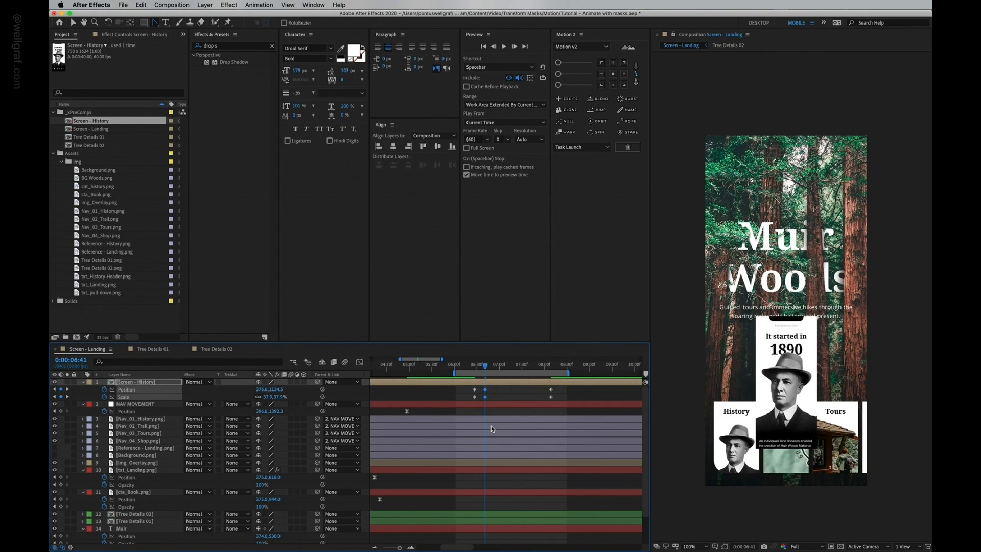
key("shift+Up")
key("shift+Up")
key("shift+Up")
key("shift+Up")
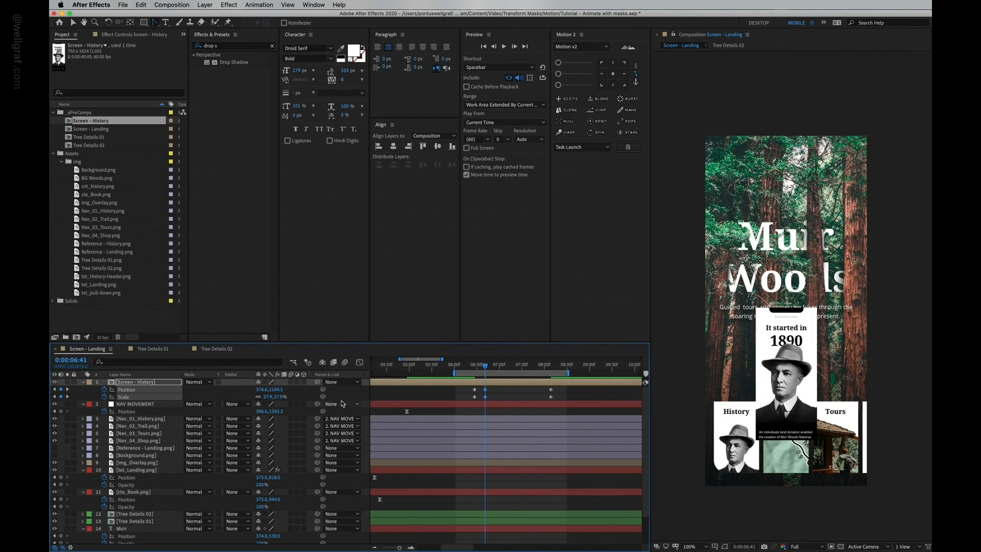
Step: Raise the intermediate keyframe's scale by three steps and nudge Screen - History further up
left_click(489, 396)
left_click(268, 398)
key("Up")
key("Up")
key("Up")
key("Up")
key("Up")
key("Up")
key("Up")
key("Up")
key("Return")
key("shift+Up")
key("shift+Up")
key("shift+Up")
key("shift+Up")
key("shift+Up")
key("shift+Up")
key("shift+Up")
key("shift+Up")
key("shift+Up")
key("shift+Up")
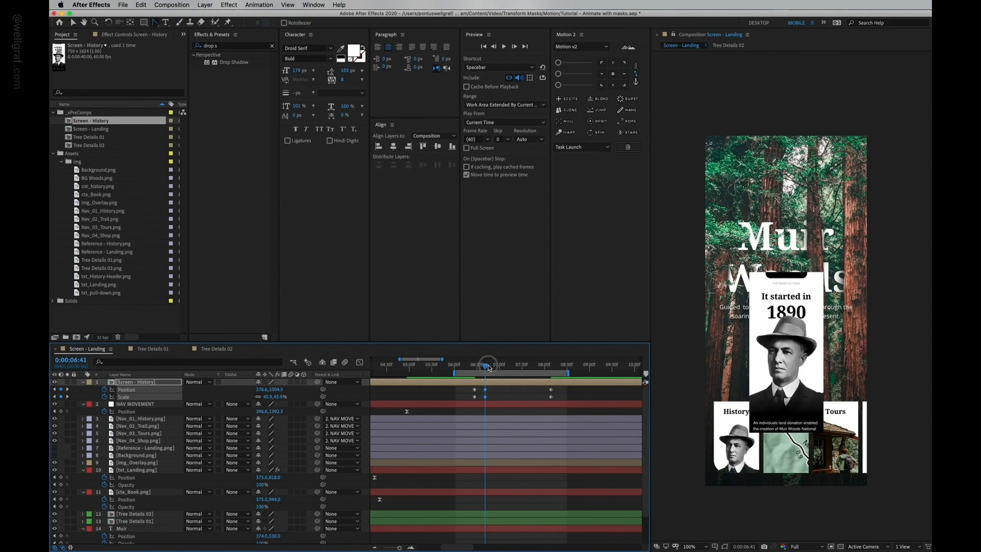
Step: Move the intermediate keyframes to 0:00:06:47 and paste a copy of them ten frames later
left_click_drag(488, 367, 476, 367)
key("space")
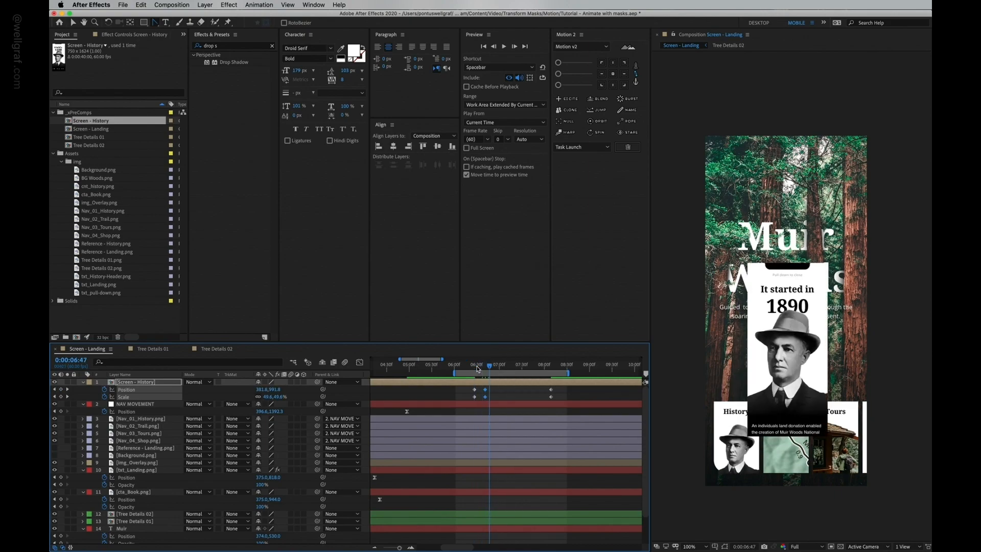
left_click_drag(484, 394, 490, 393)
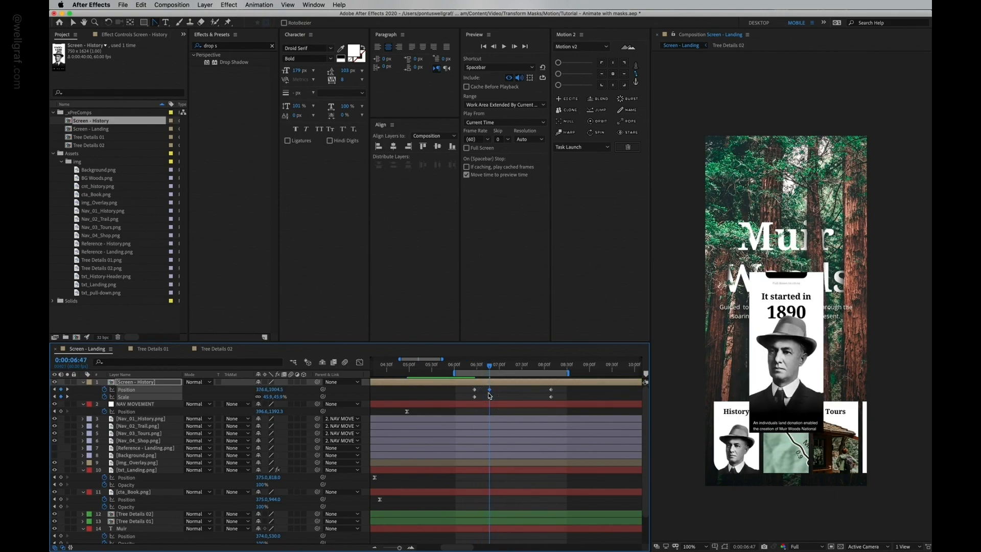
key("shift+Page_Down")
key("ctrl+v")
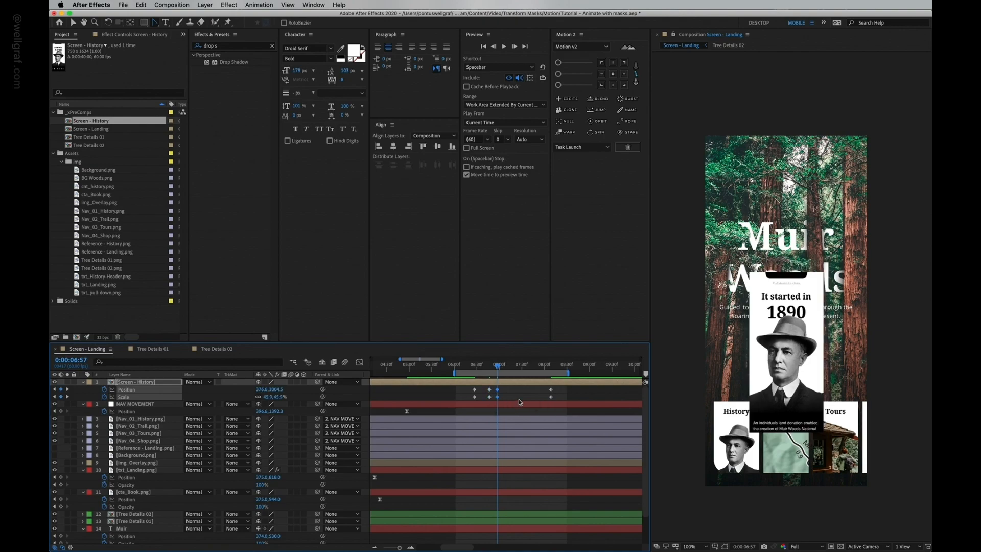
Step: Shift the selected intermediate keyframes later and preview the transition
left_click_drag(506, 407, 478, 387)
key("alt+shift+Right")
key("alt+shift+Right")
key("space")
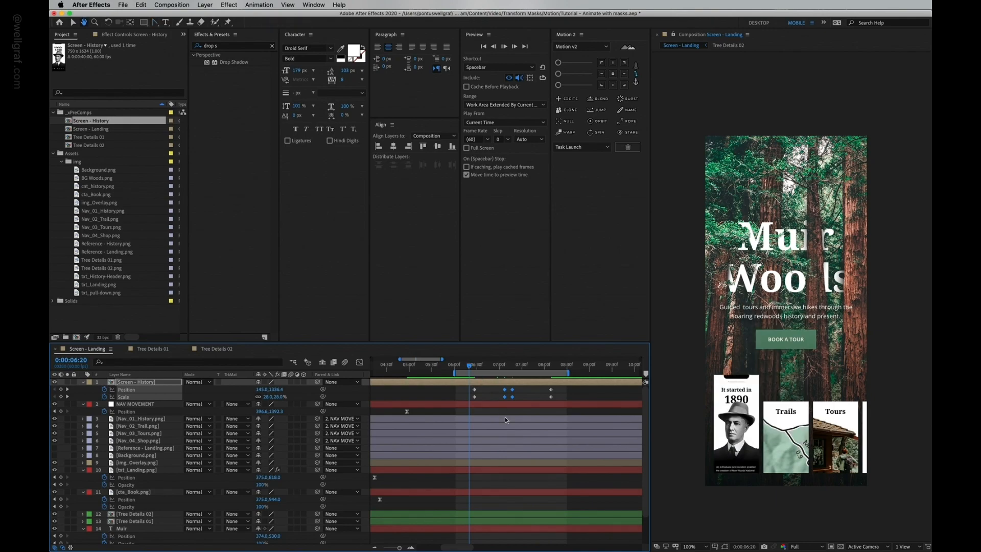
key("space")
Step: Try reshaping the motion path at an intermediate Position keyframe, preview, and undo the change
scroll(742, 321, "up", 2)
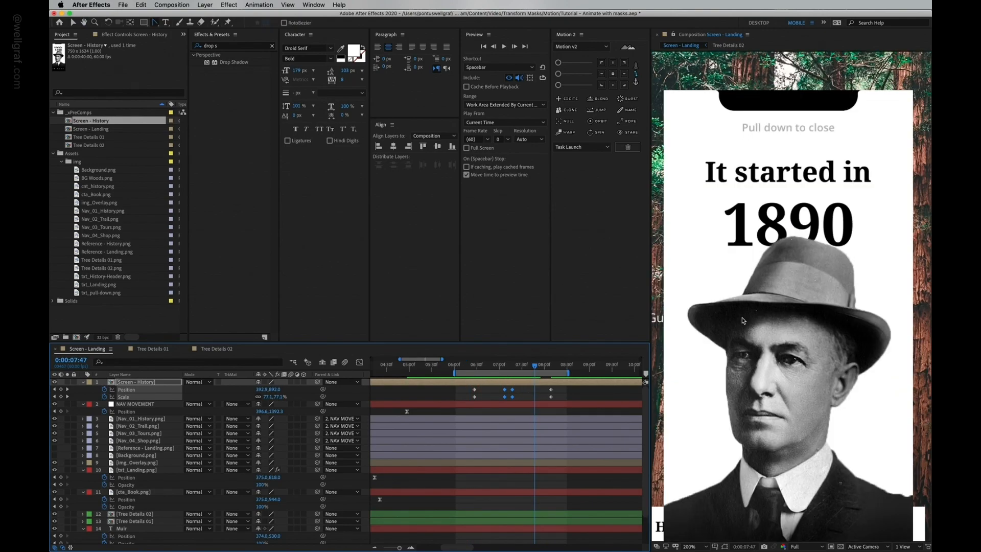
left_click(520, 393)
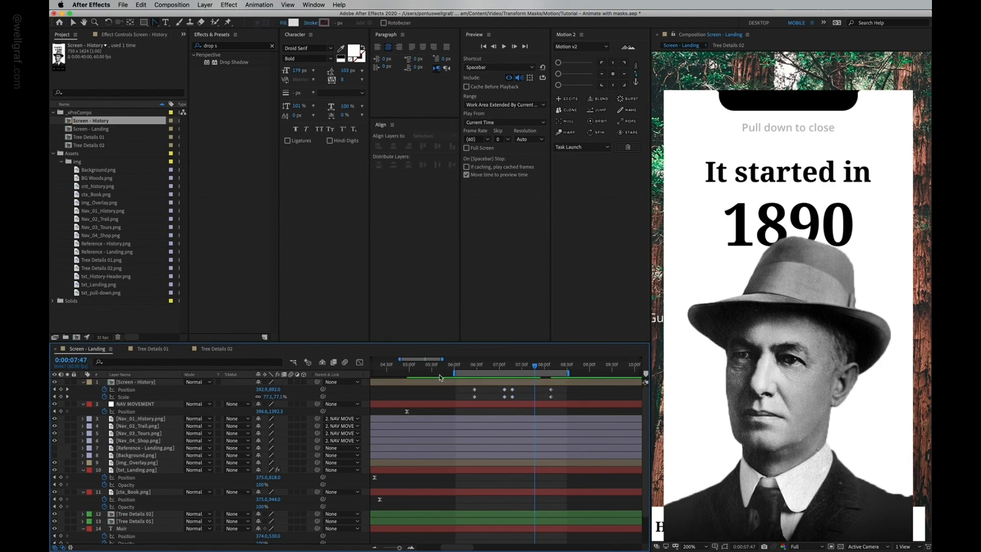
left_click(513, 389)
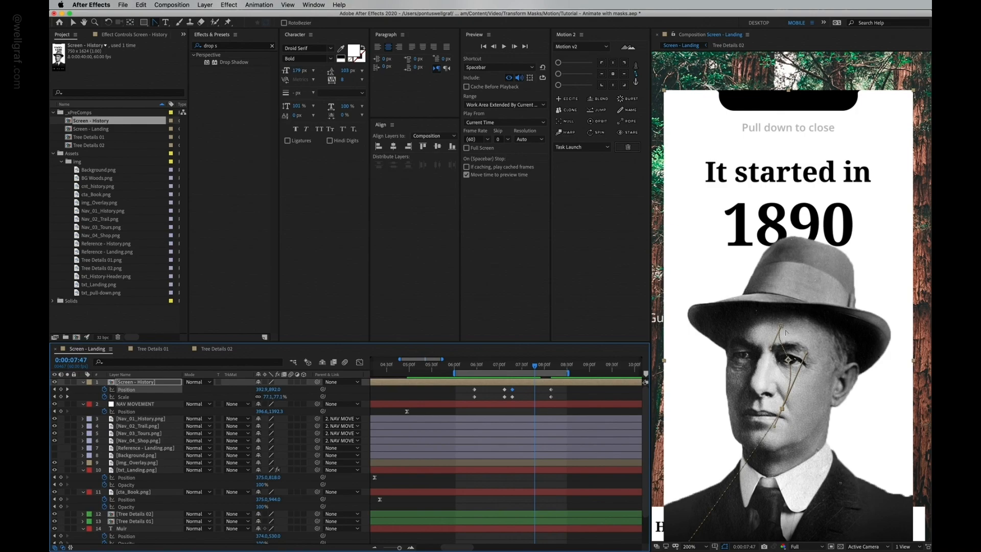
left_click_drag(785, 379, 782, 412)
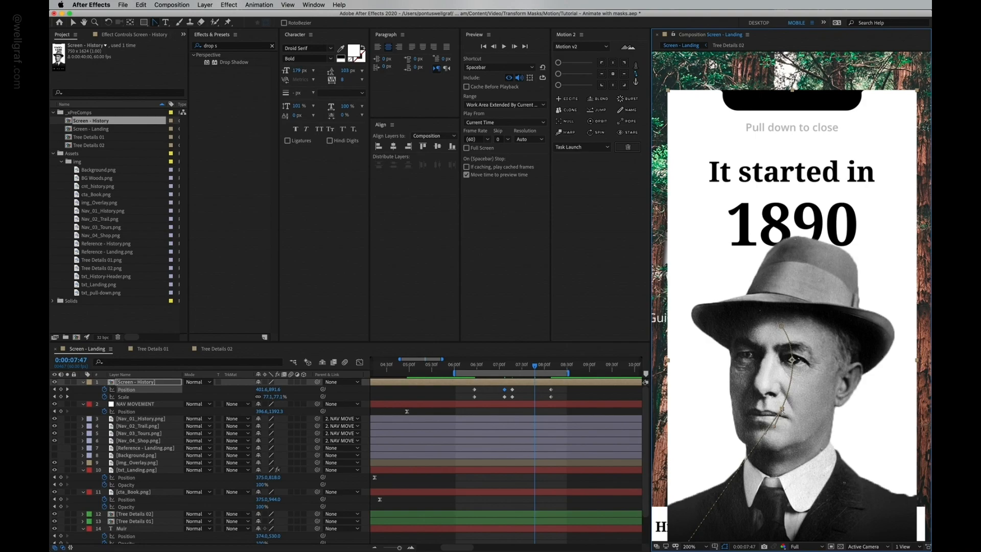
left_click(780, 409)
left_click(469, 367)
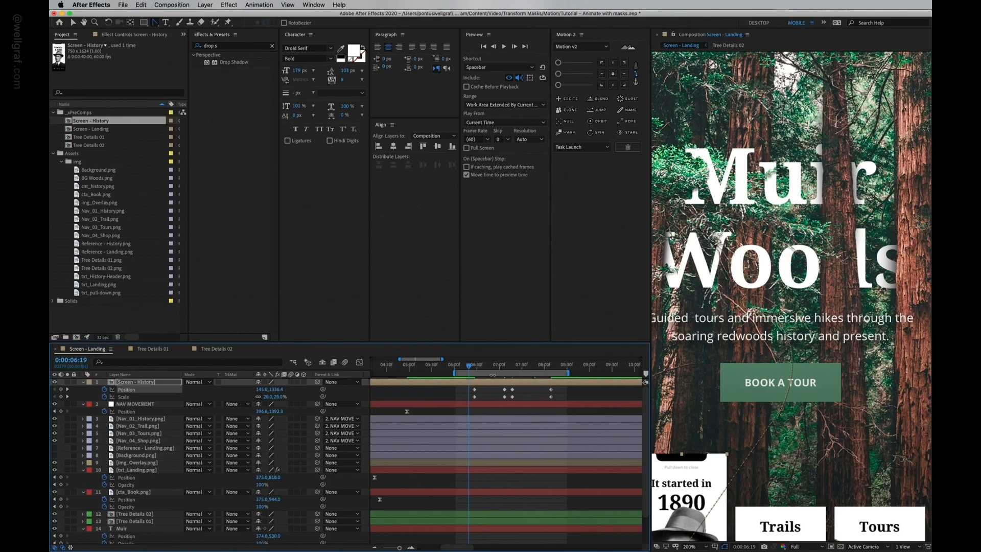
key("space")
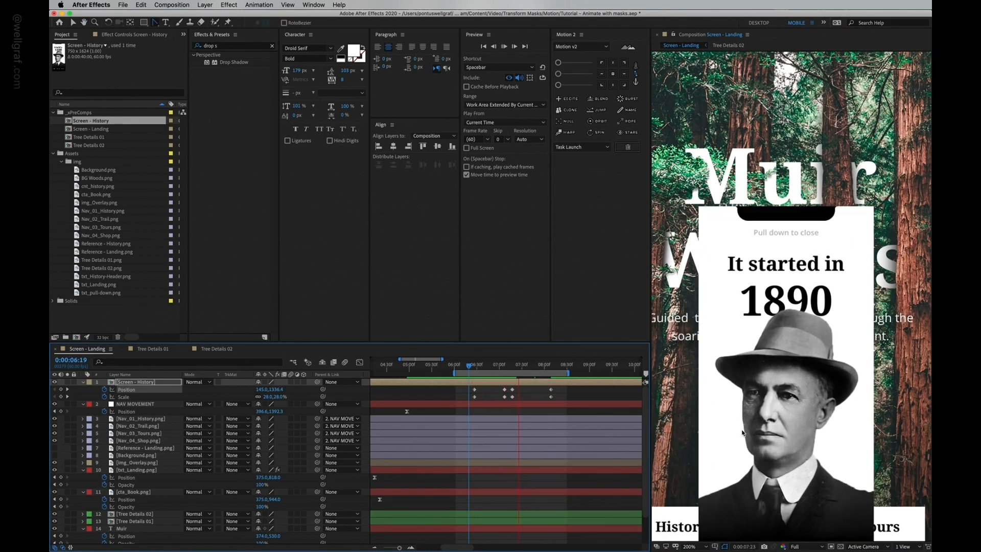
key("space")
key("super+z")
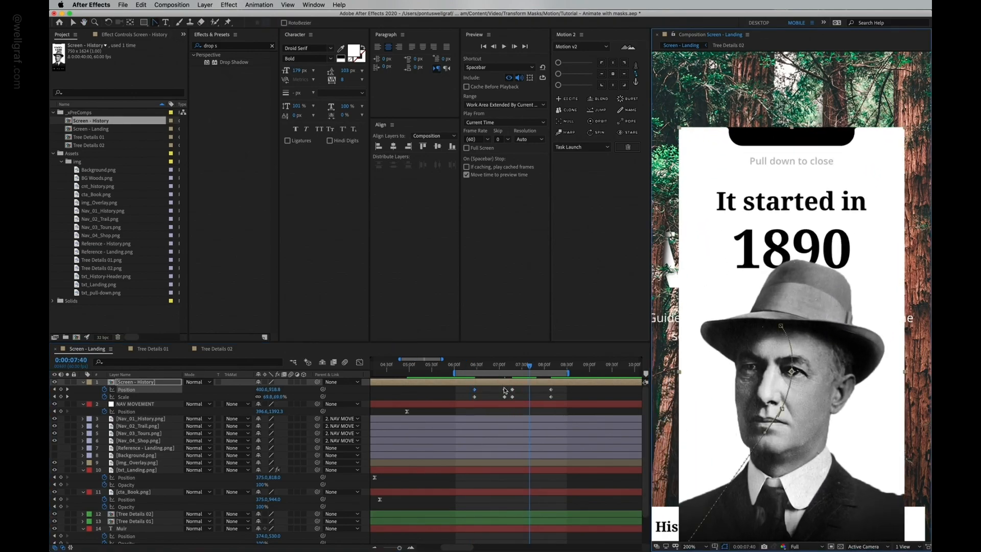
Step: Convert the selected intermediate keyframes to hold keyframes
left_click_drag(507, 391, 500, 401)
right_click(505, 391)
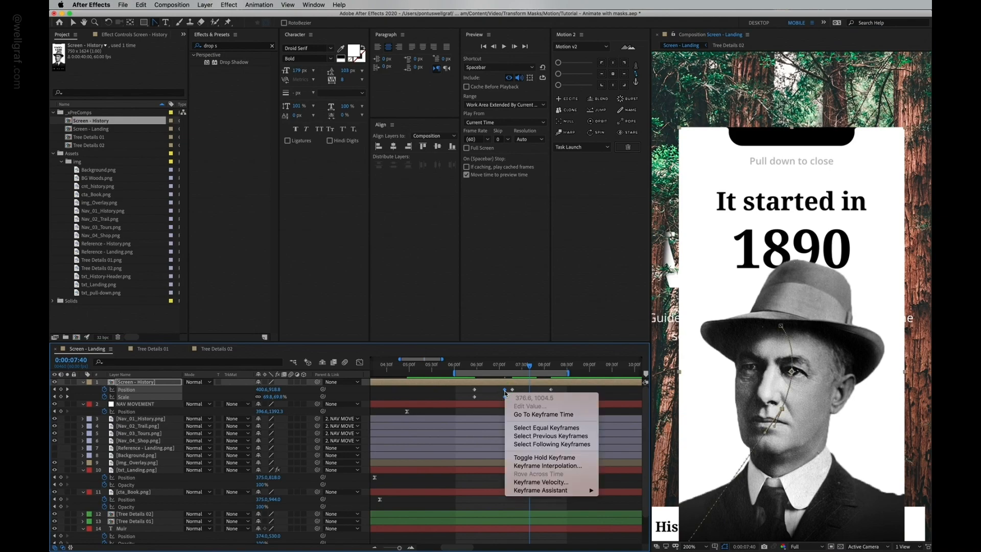
left_click(544, 458)
key("j")
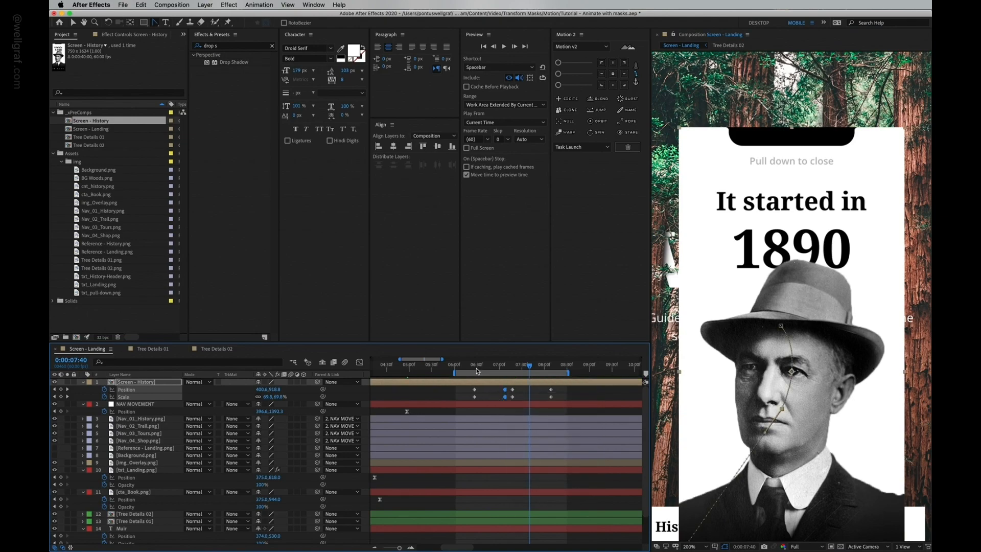
Step: Preview the History screen transition and save the project
key("space")
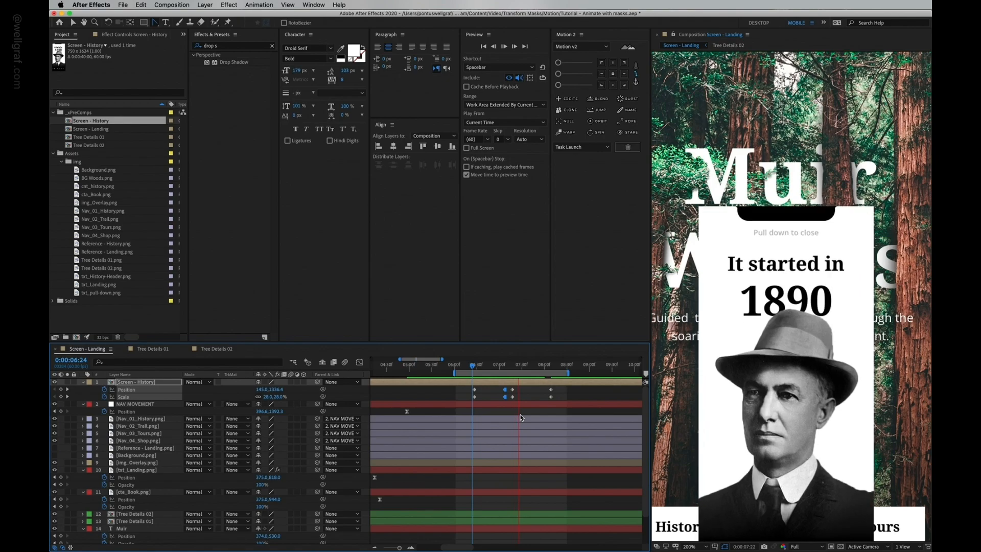
key("space")
key("comma")
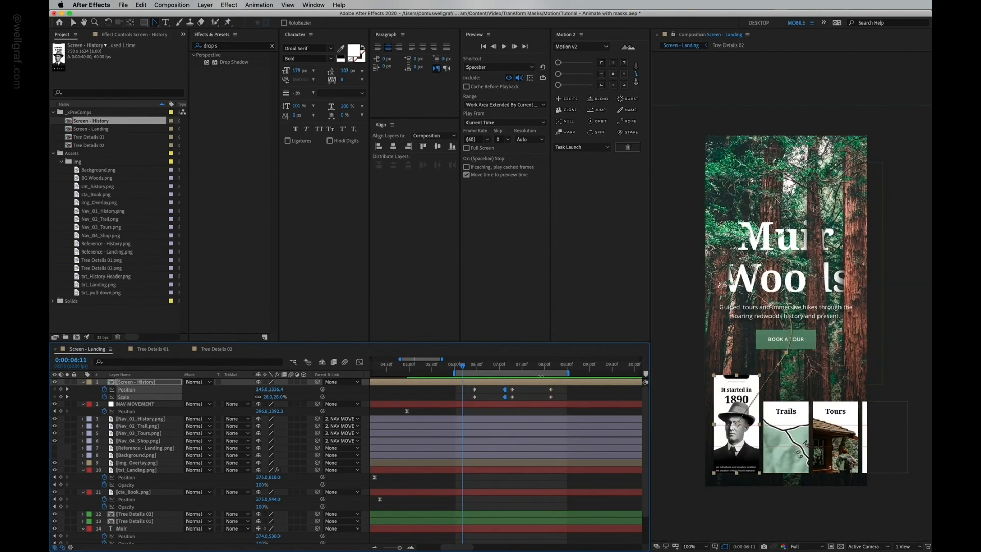
left_click(458, 365)
key("space")
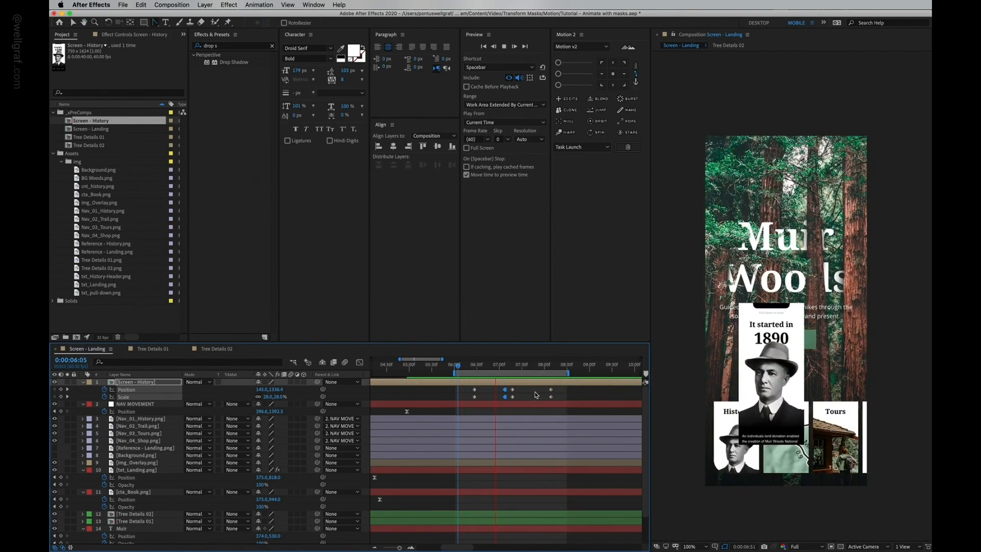
key("space")
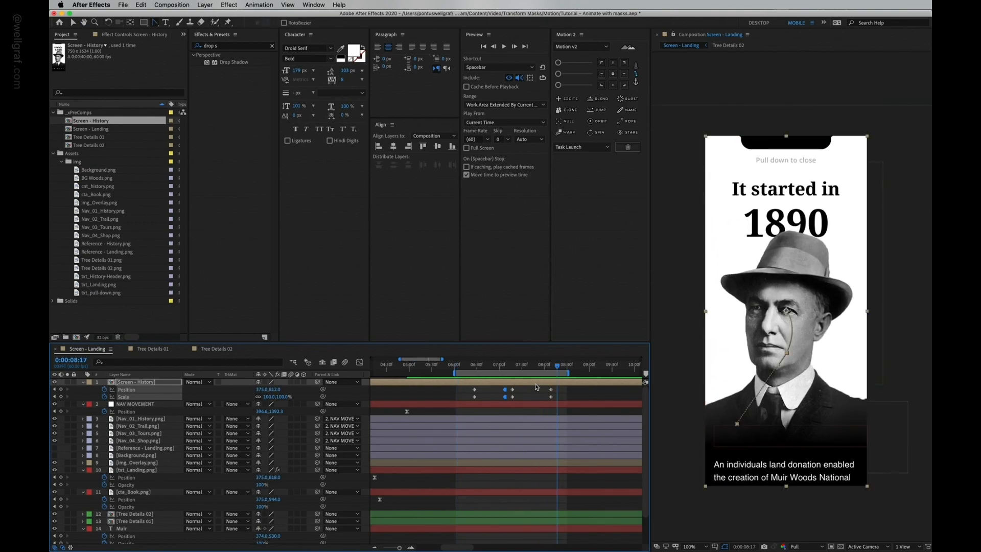
left_click_drag(507, 368, 513, 368)
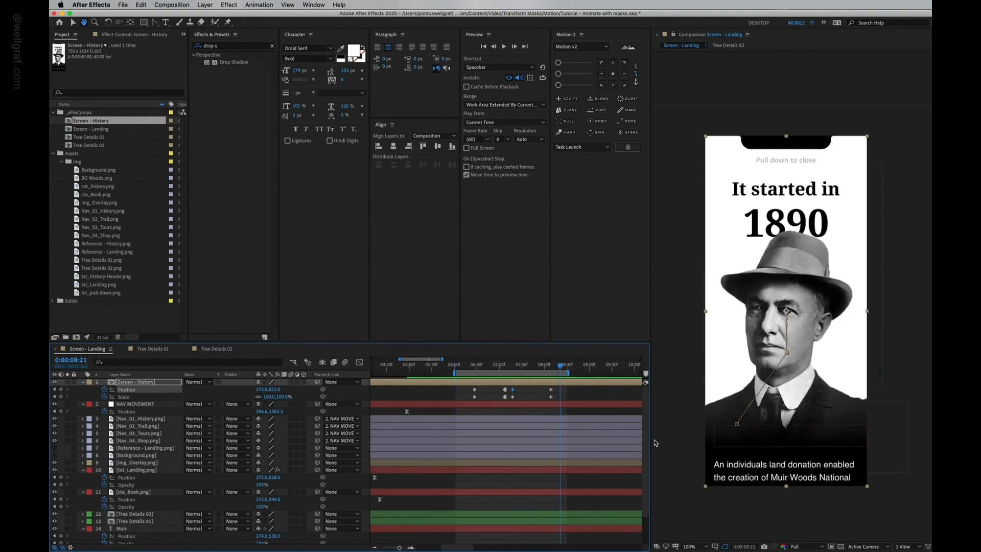
key("super+s")
Step: Select the Screen - History keyframes and apply Motion 2 easing with the sliders at 40 and 70
left_click_drag(488, 392, 511, 394)
left_click(625, 65)
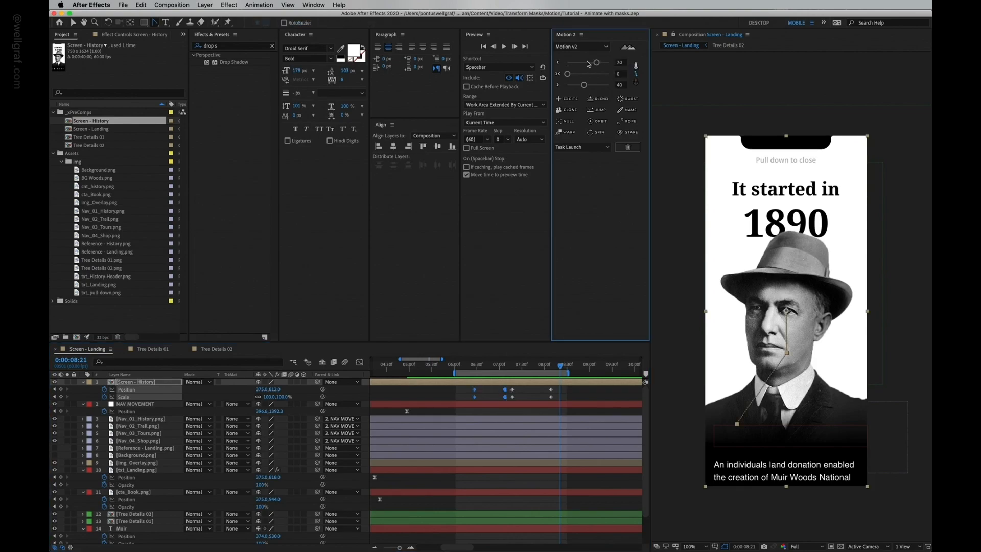
left_click(561, 62)
left_click_drag(580, 63, 586, 66)
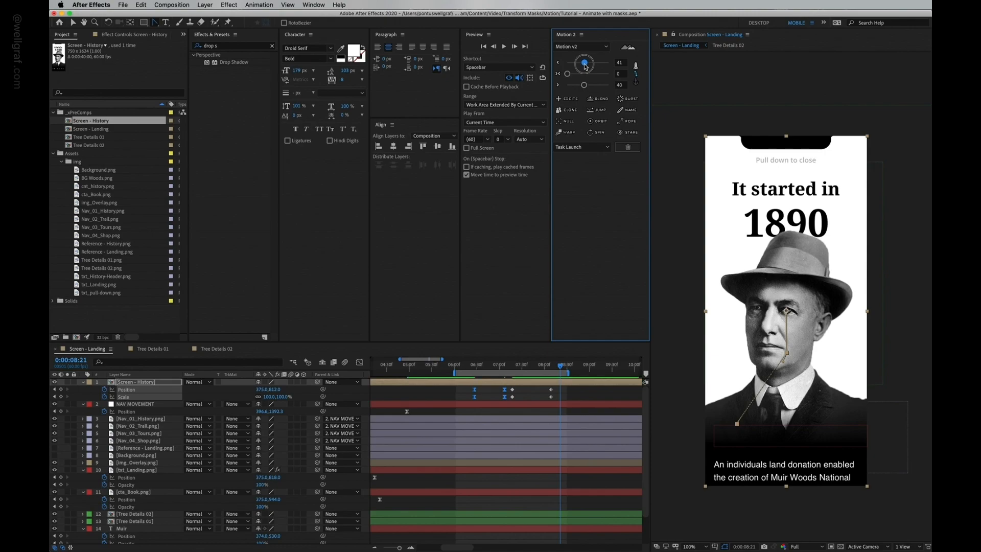
left_click_drag(584, 85, 597, 89)
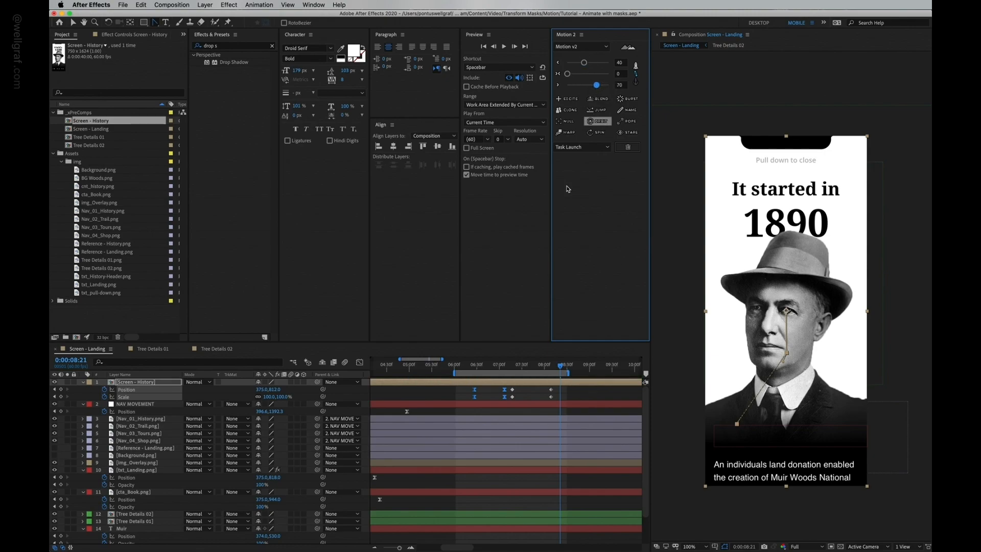
Step: Select the remaining keyframes and apply Motion 2 easing with the sliders at 70 and 42
left_click_drag(562, 381, 503, 406)
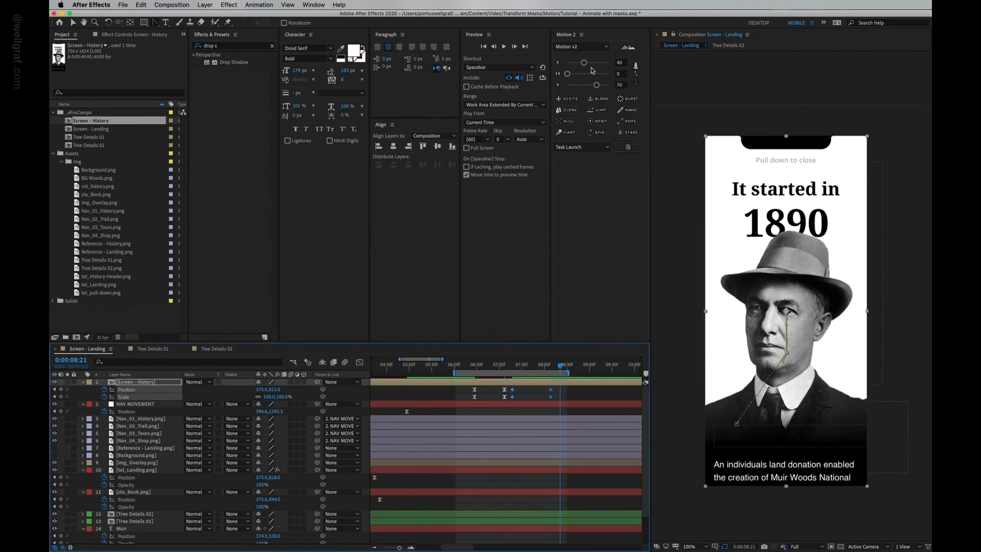
left_click_drag(586, 63, 586, 87)
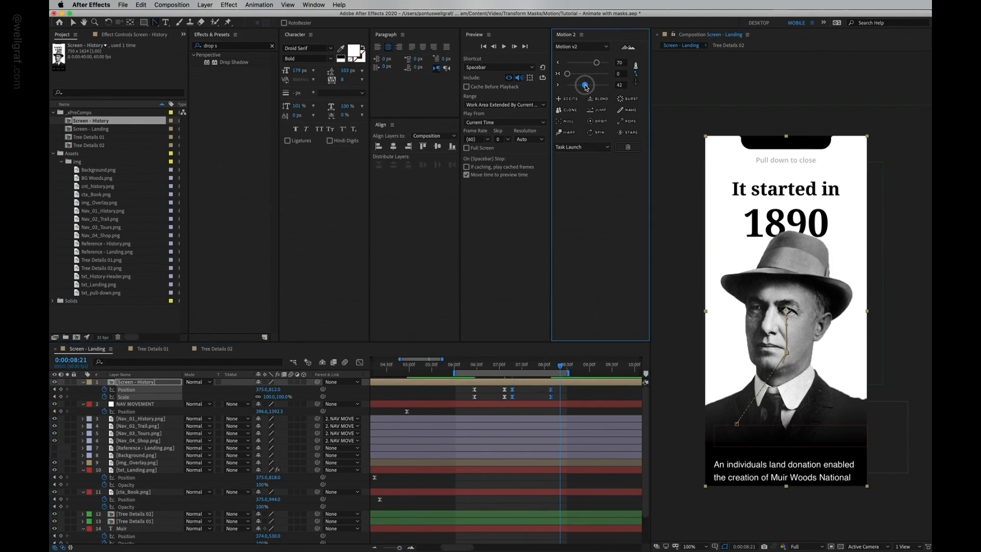
left_click(465, 364)
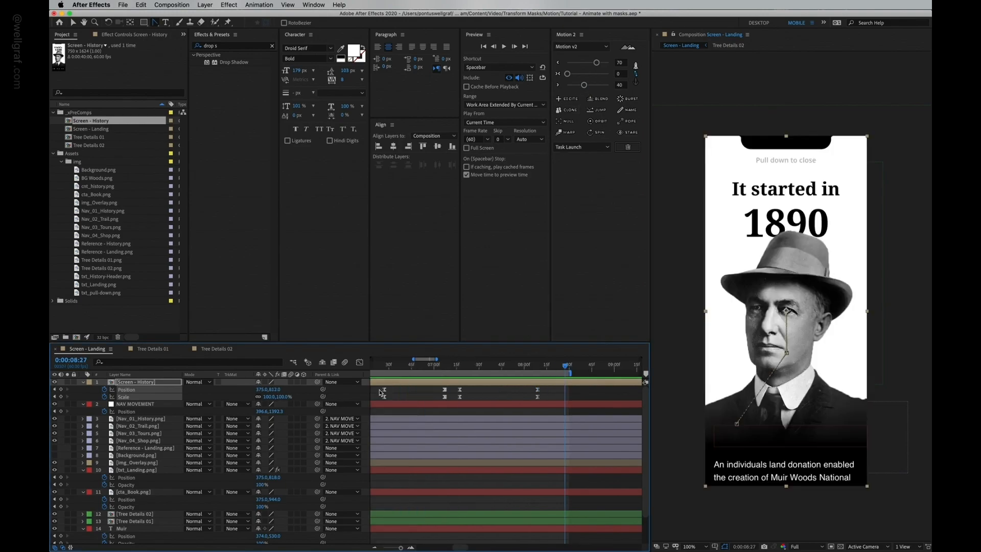
Step: Inspect the Position speed curve in the Graph Editor and preview the transition
left_click_drag(378, 387, 543, 392)
left_click(360, 362)
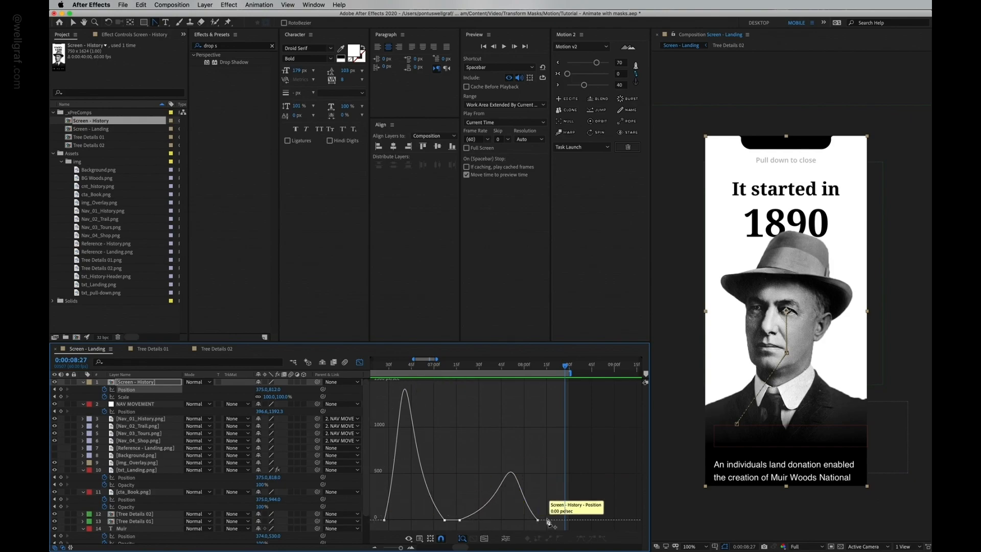
key("space")
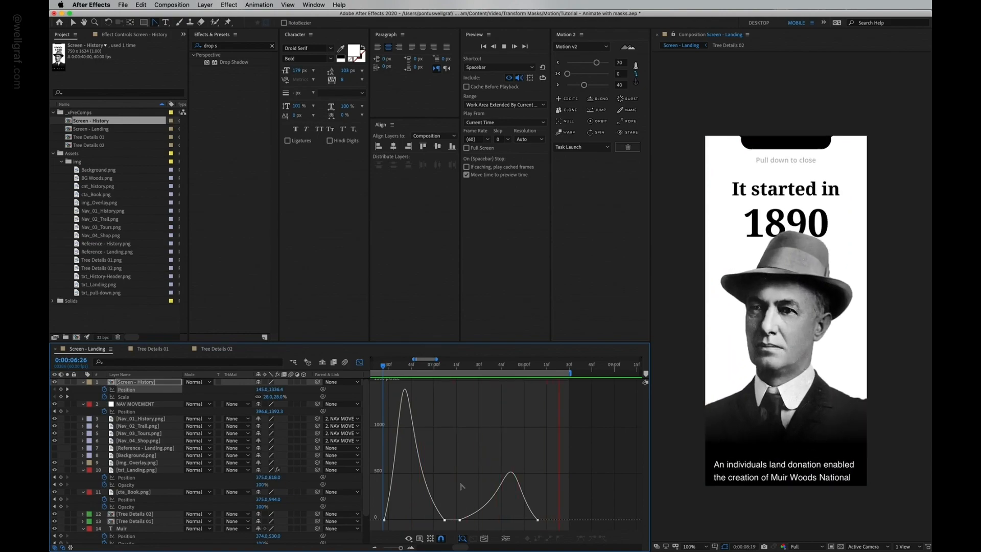
key("space")
left_click(360, 362)
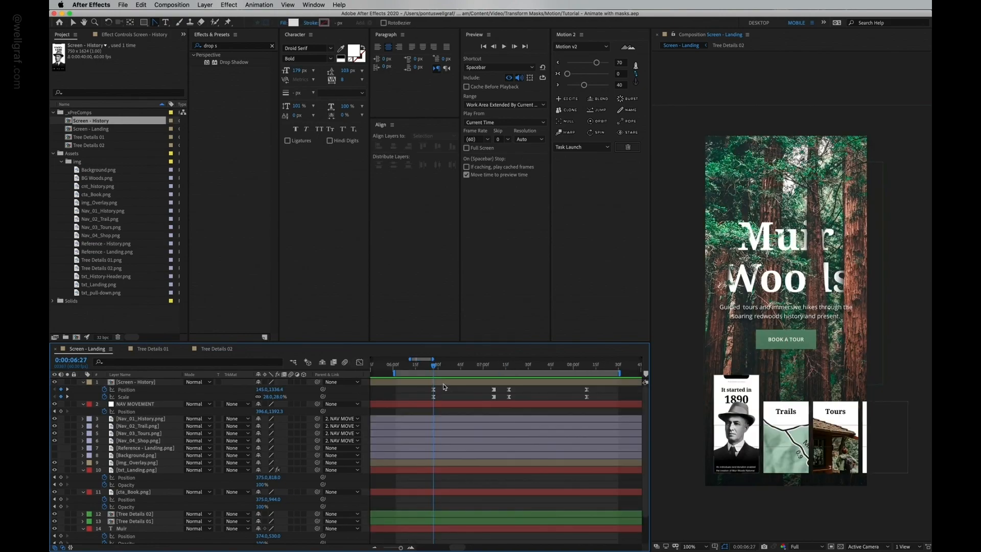
Step: Add a new mask to the Screen - History layer
left_click(205, 6)
mouse_move(252, 69)
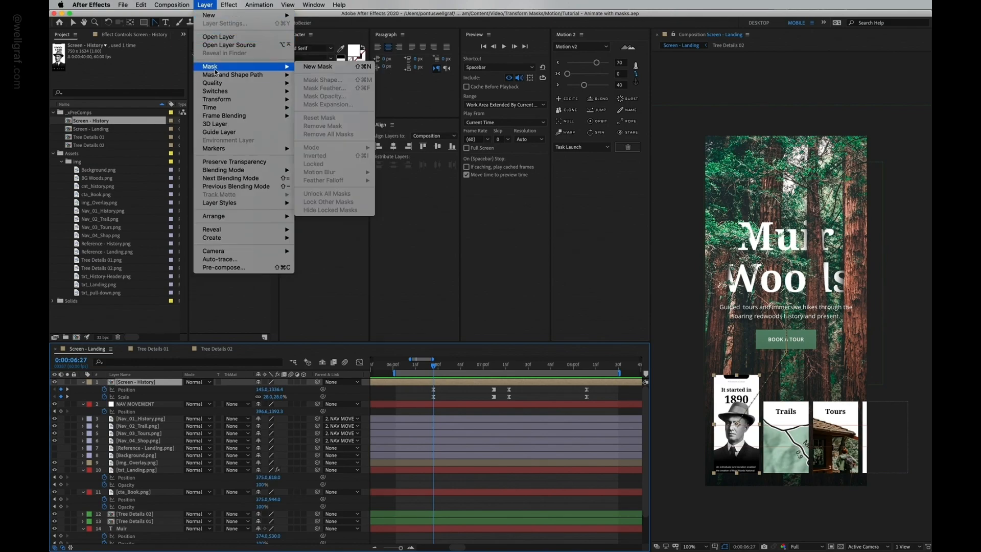
left_click(312, 66)
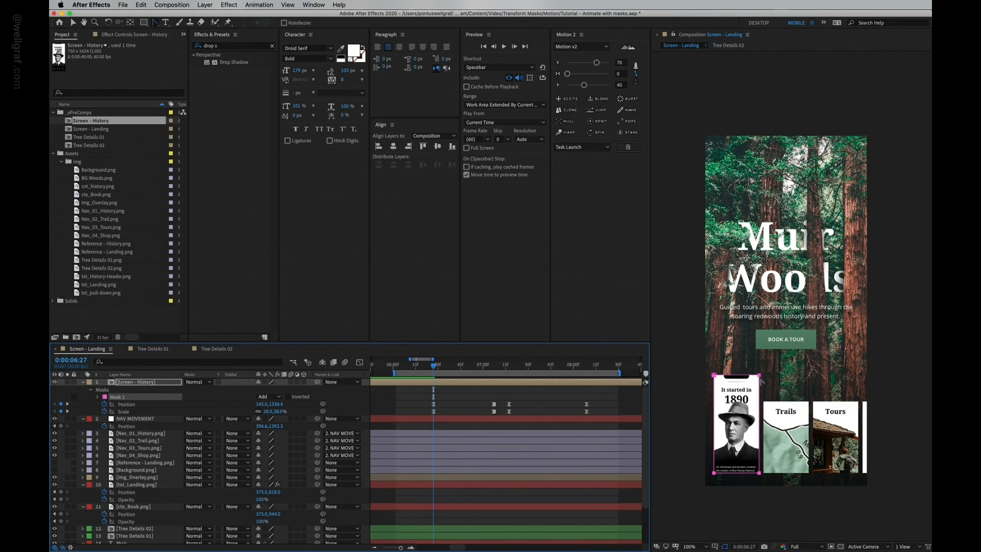
Step: Set Mask Path keyframes on the Screen - History mask at the transition start and at 0:00:07:07
key("period")
left_click_drag(742, 423, 841, 204)
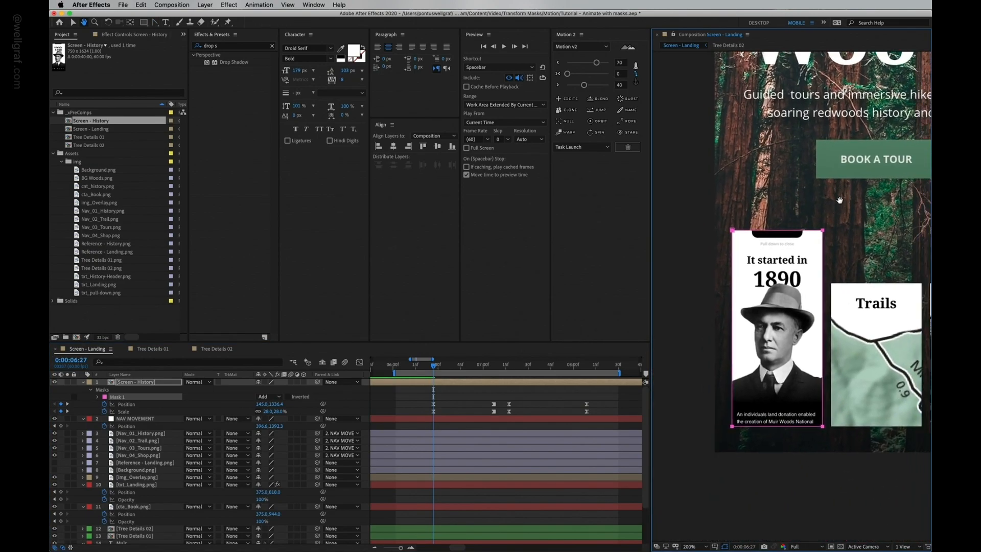
key("period")
left_click_drag(799, 322, 810, 271)
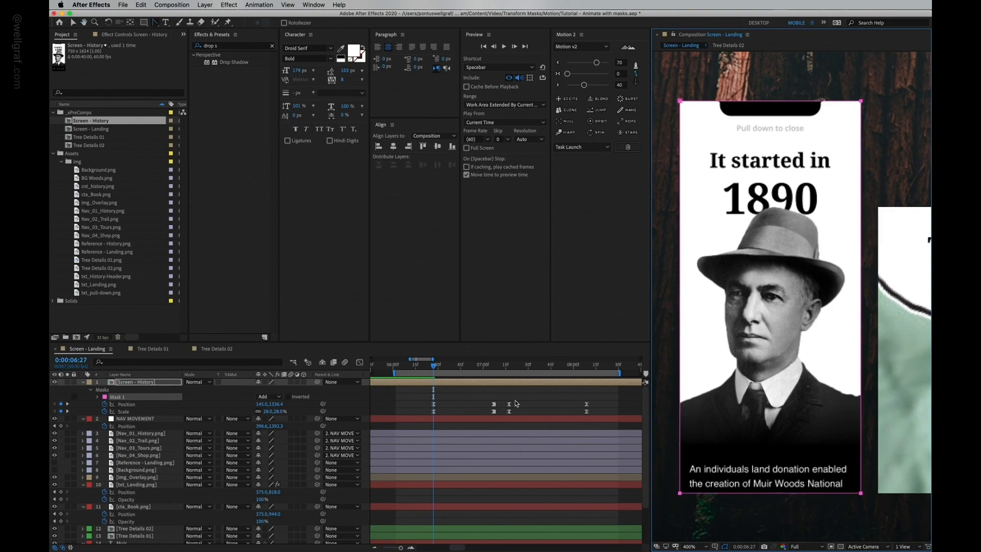
left_click_drag(492, 372, 508, 377)
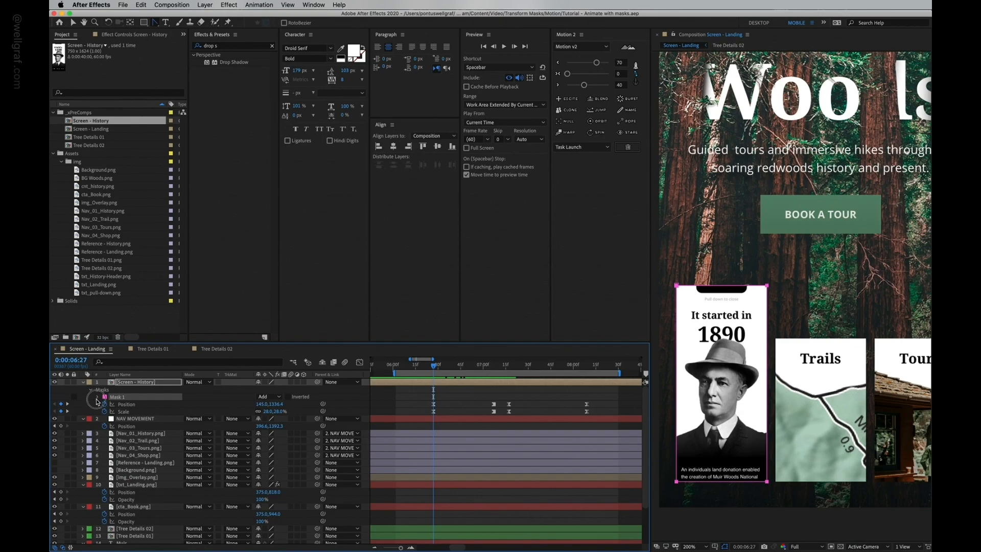
left_click(97, 398)
left_click(112, 404)
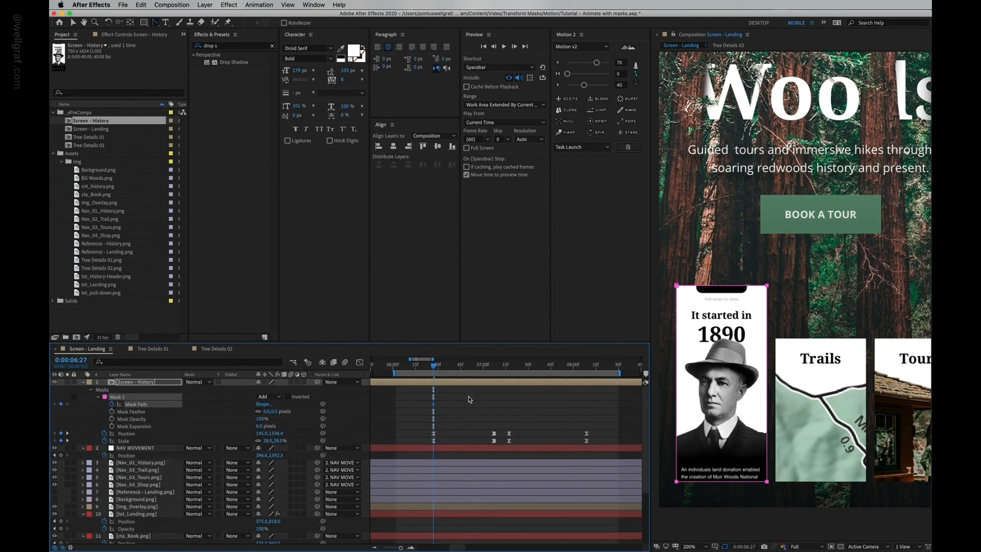
left_click_drag(446, 367, 496, 378)
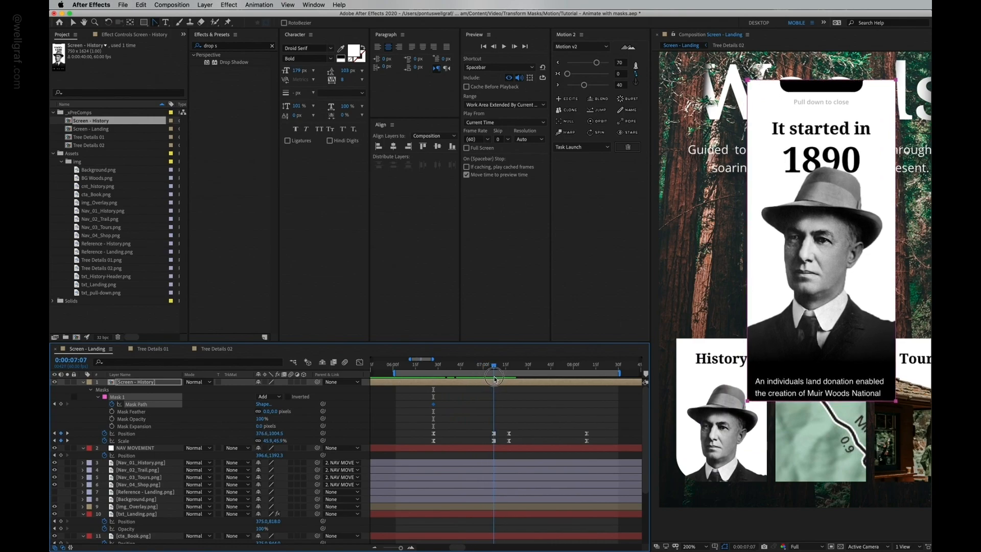
left_click(61, 404)
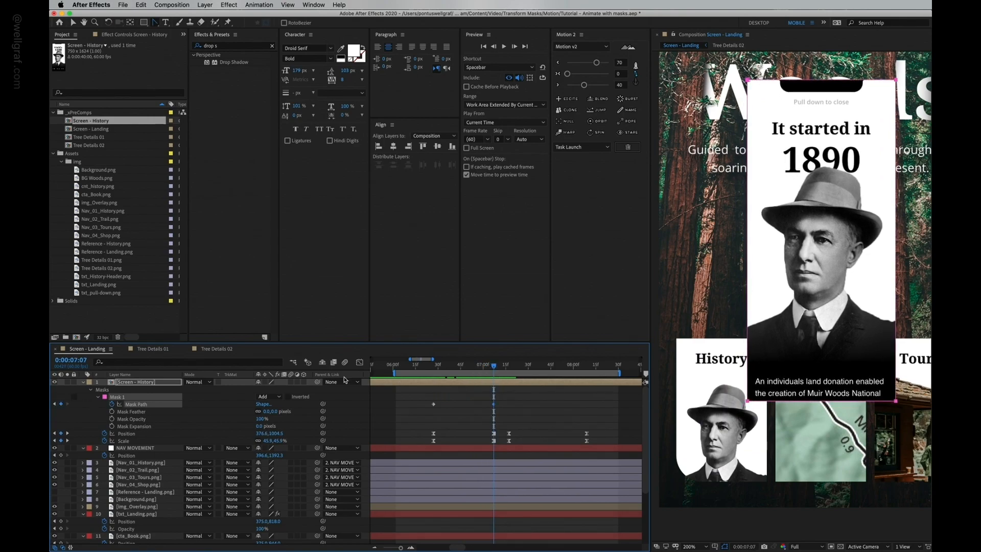
Step: At the first mask keyframe, move the mask's top corners down to crop the card below its header
left_click(54, 405)
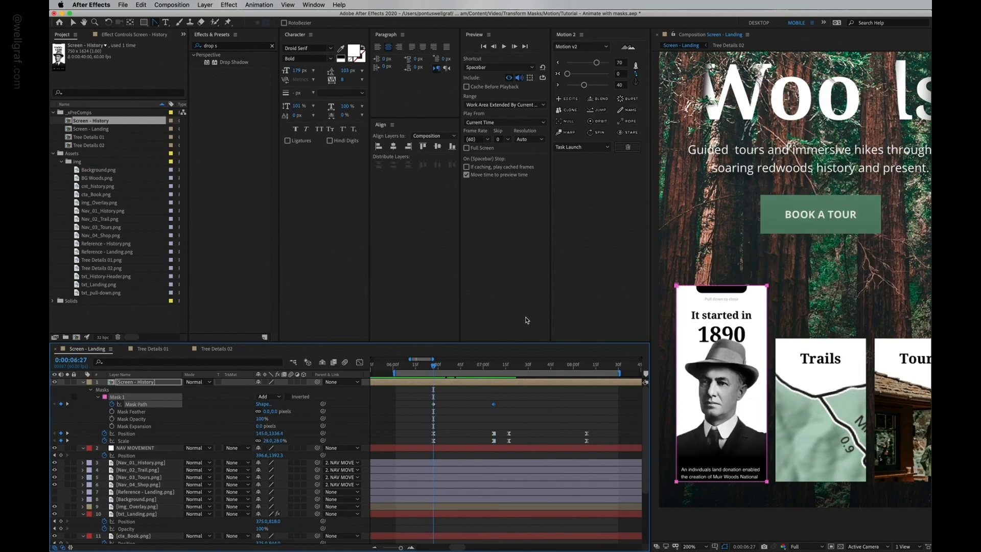
left_click(714, 291)
key("v")
left_click(676, 286)
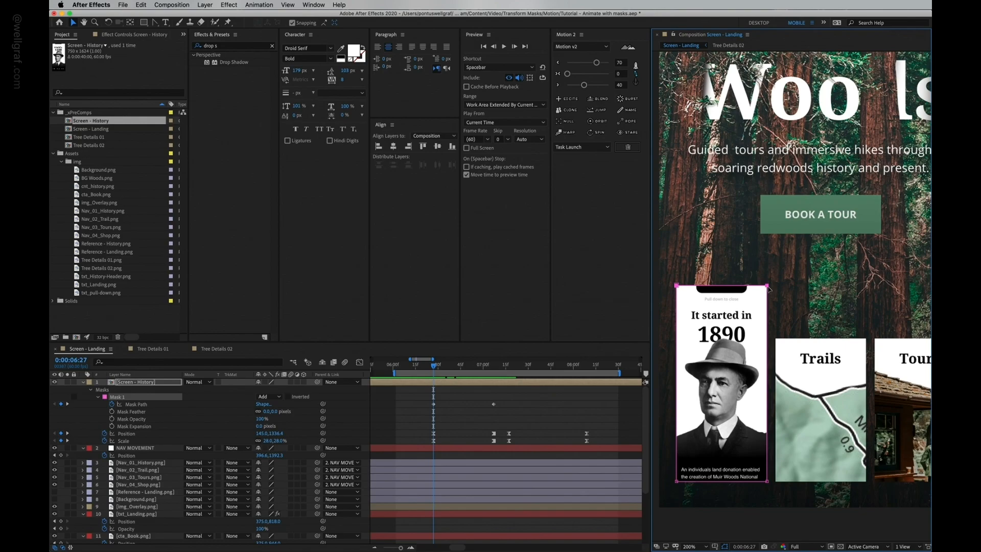
left_click_drag(767, 286, 768, 340)
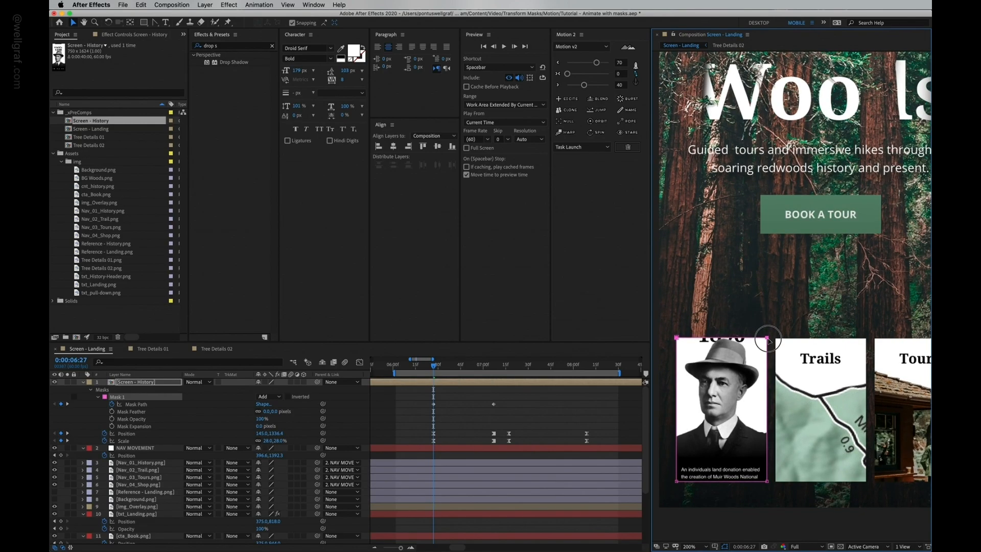
Step: Move the two mask path keyframes to line up with the screen's later Position keyframes and apply Motion 2 easing
key("space")
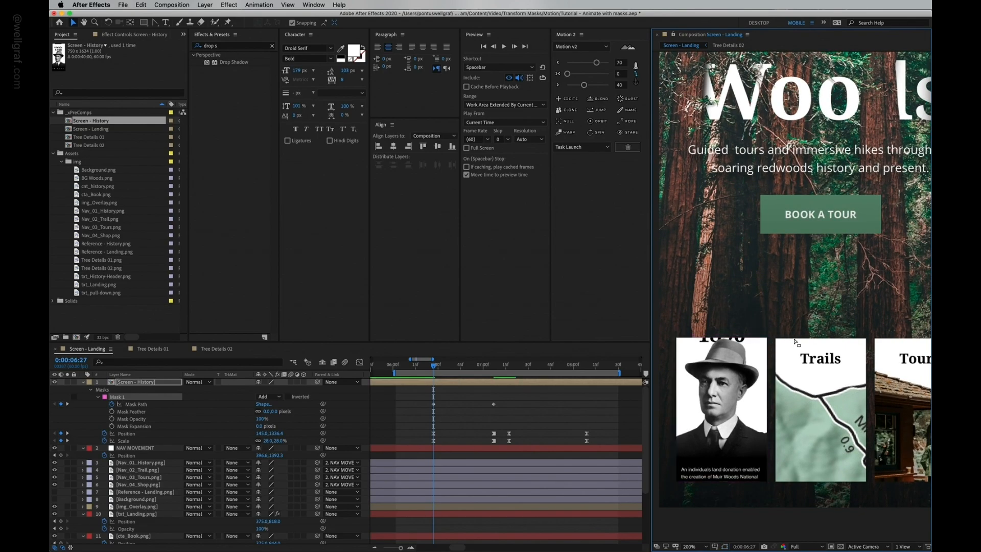
left_click(434, 406)
left_click_drag(503, 401, 428, 410)
left_click_drag(434, 366, 549, 386)
key("comma")
left_click_drag(747, 316, 743, 380)
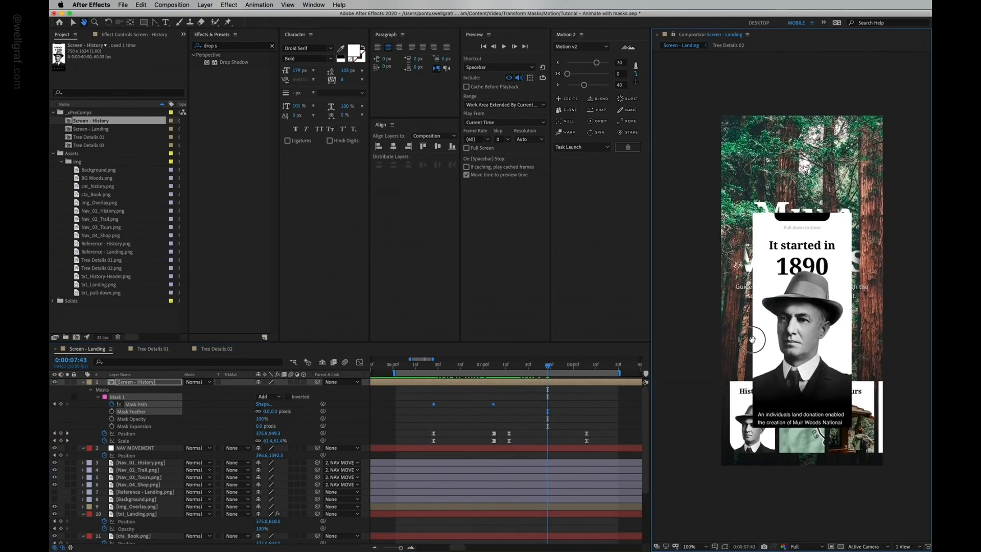
left_click_drag(550, 367, 495, 413)
left_click(580, 409)
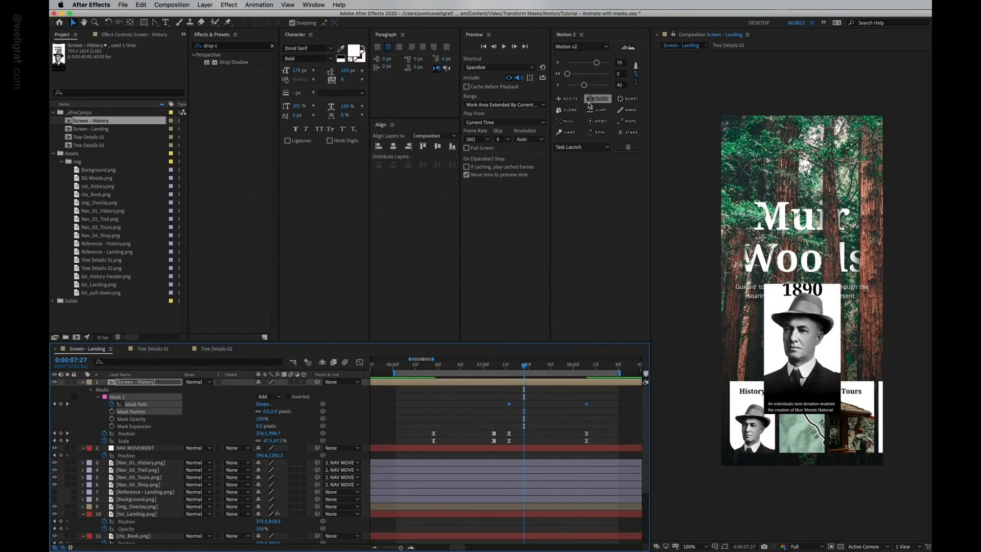
left_click(558, 63)
left_click(559, 84)
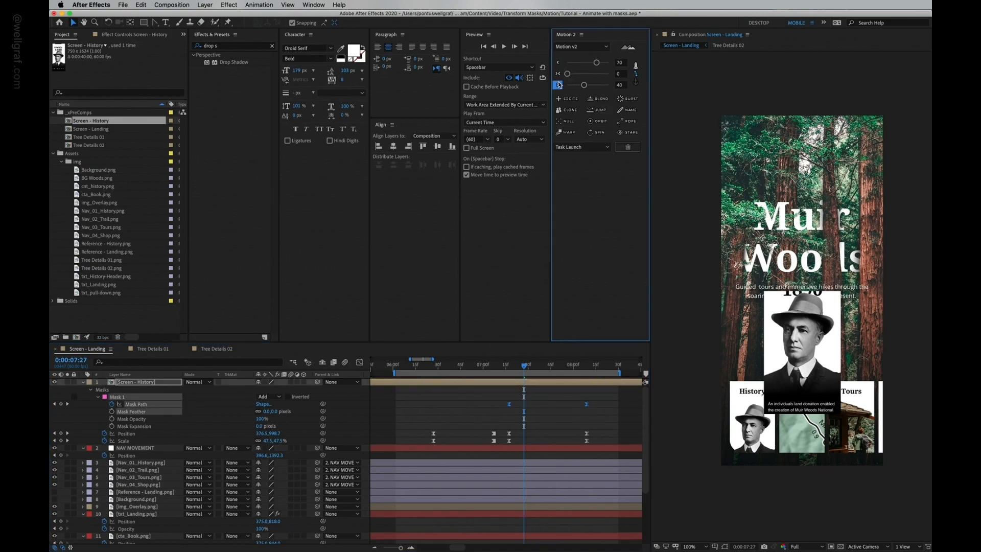
Step: Preview the masked History transition and save the project
left_click(421, 365)
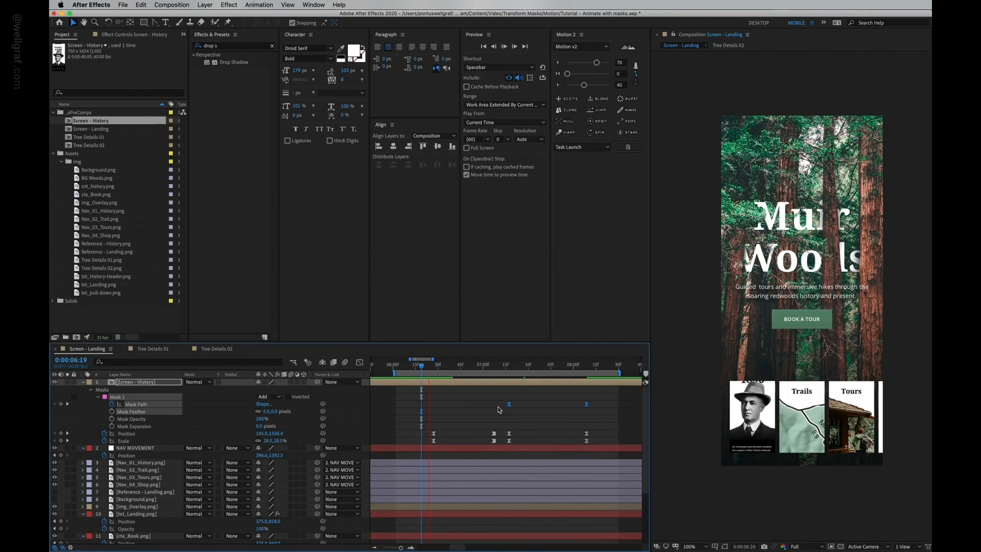
key("space")
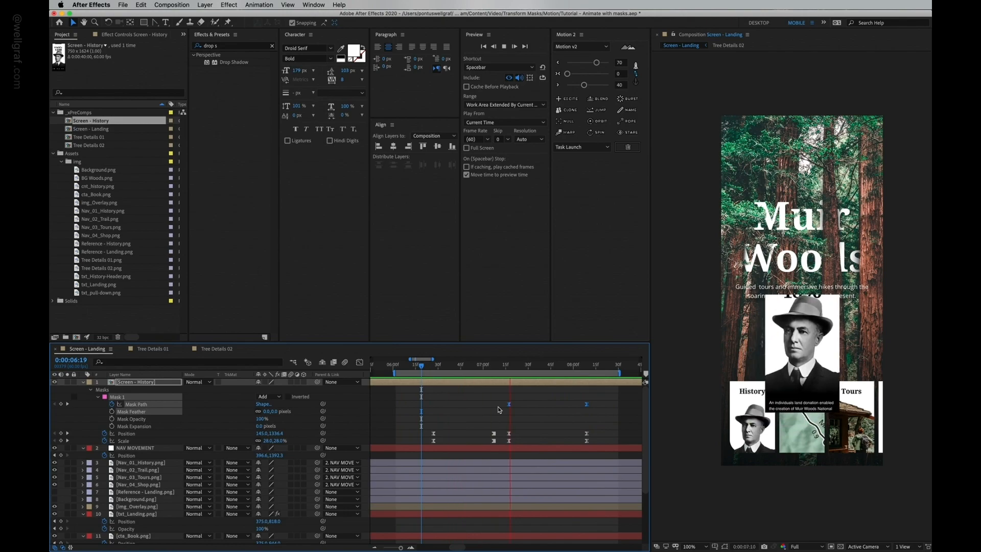
key("space")
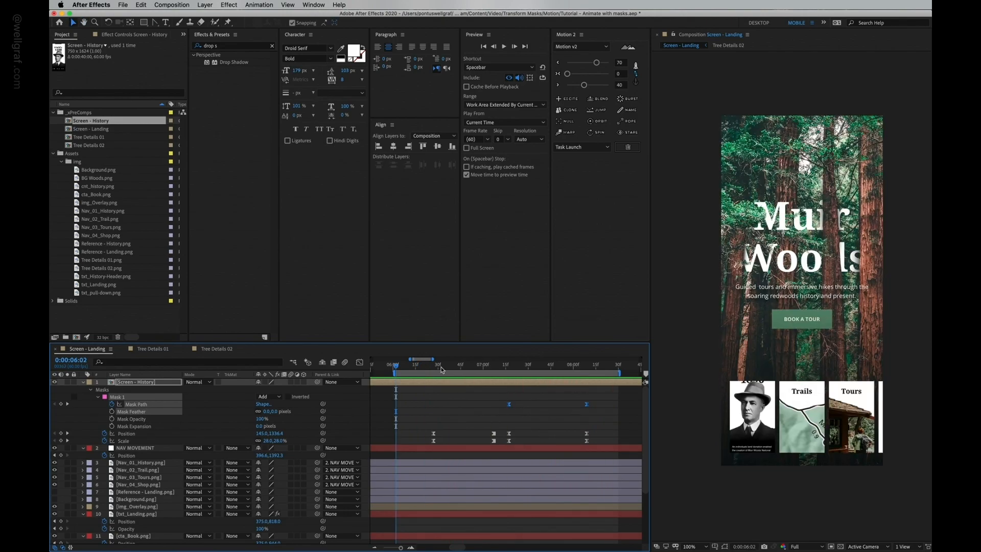
key("super+s")
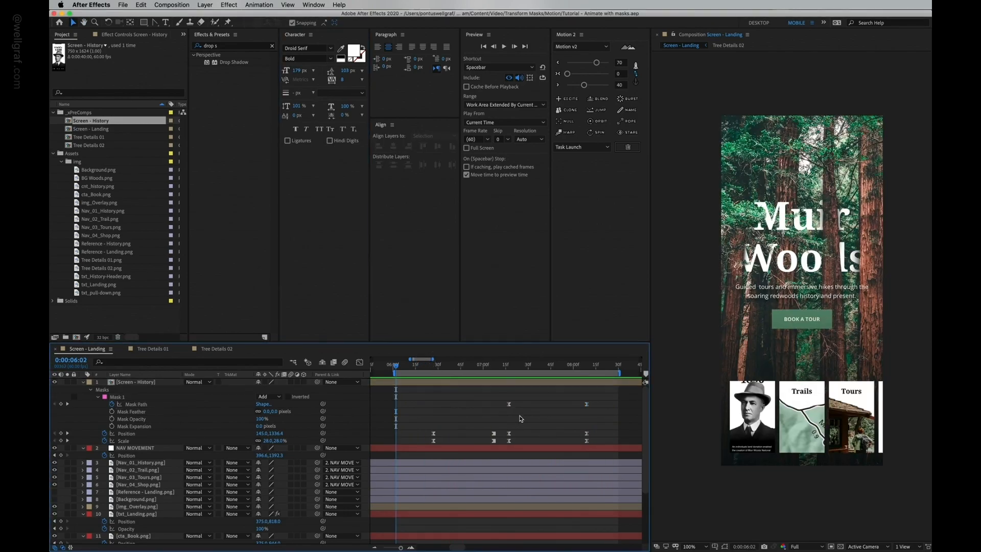
Step: Create a new solid layer named Black Overlay
left_click(210, 3)
mouse_move(208, 17)
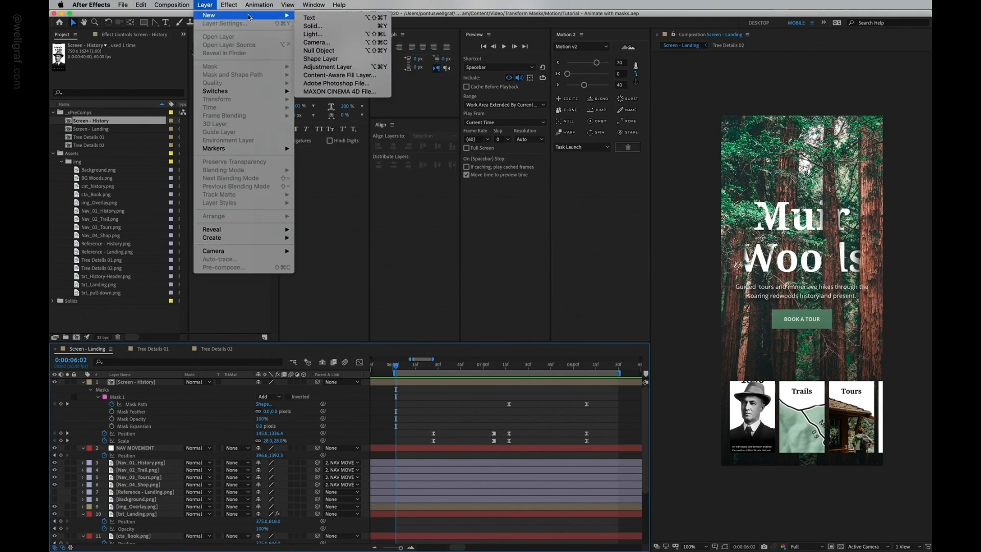
left_click(313, 26)
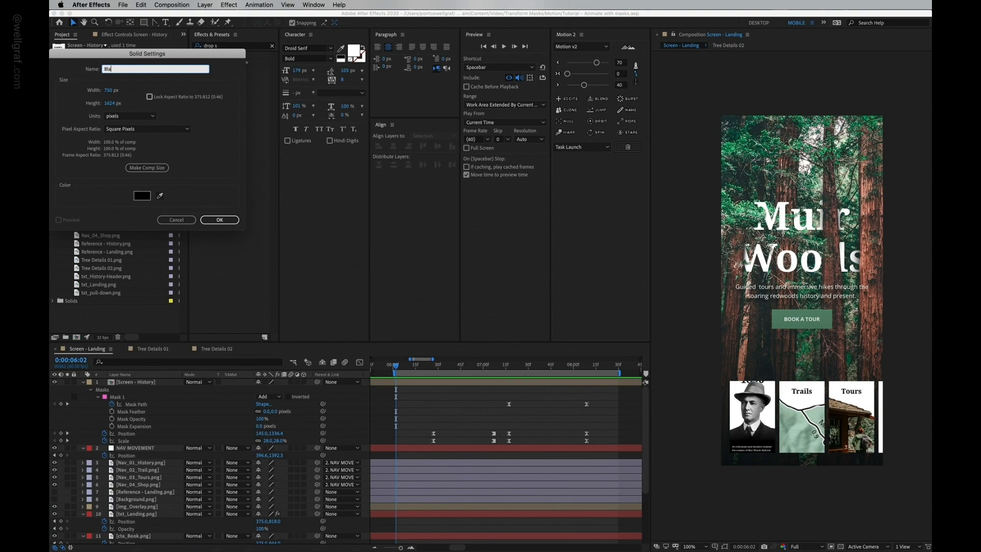
type("Black Overlay")
key("Return")
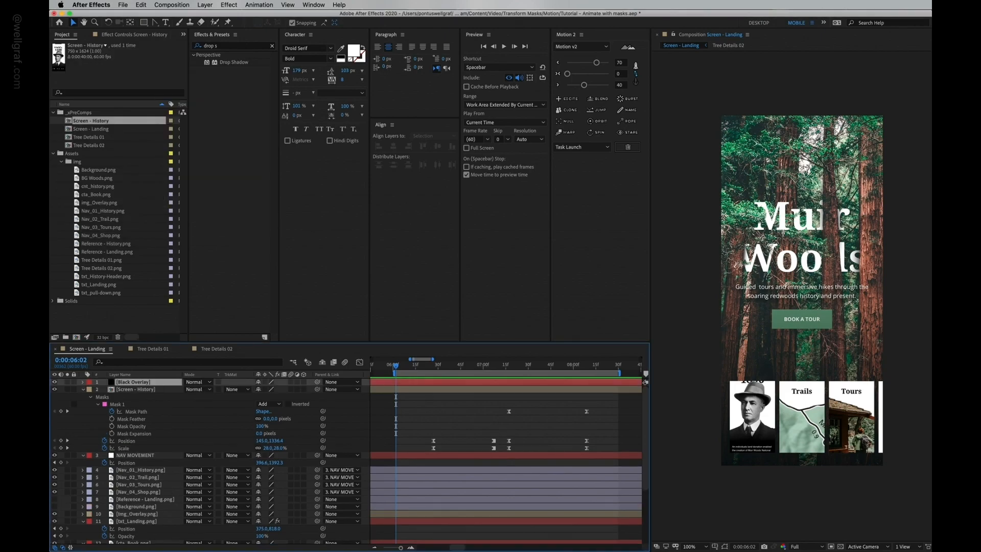
Step: Move Black Overlay below Screen - History and set an Opacity keyframe at the transition start
left_click_drag(124, 385, 144, 425)
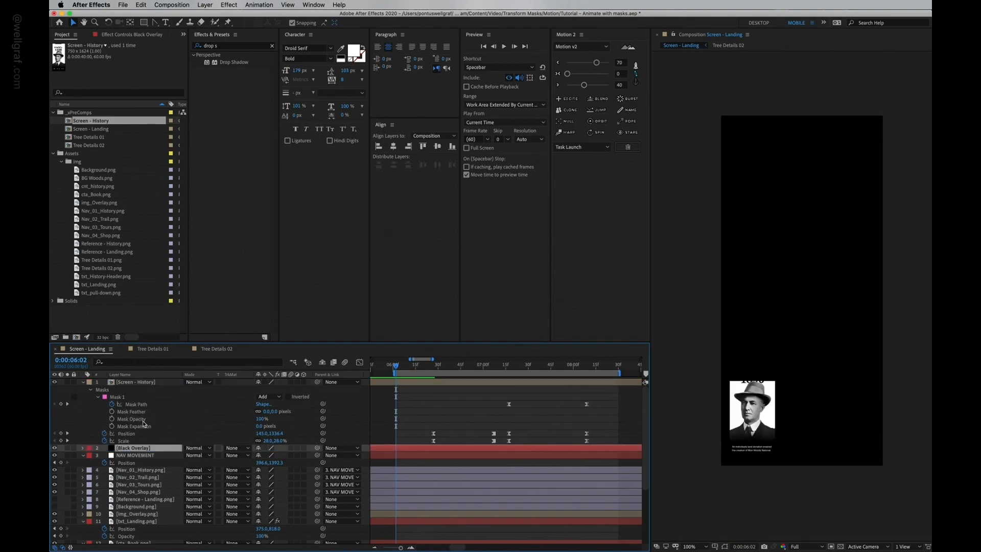
left_click(435, 370)
key("t")
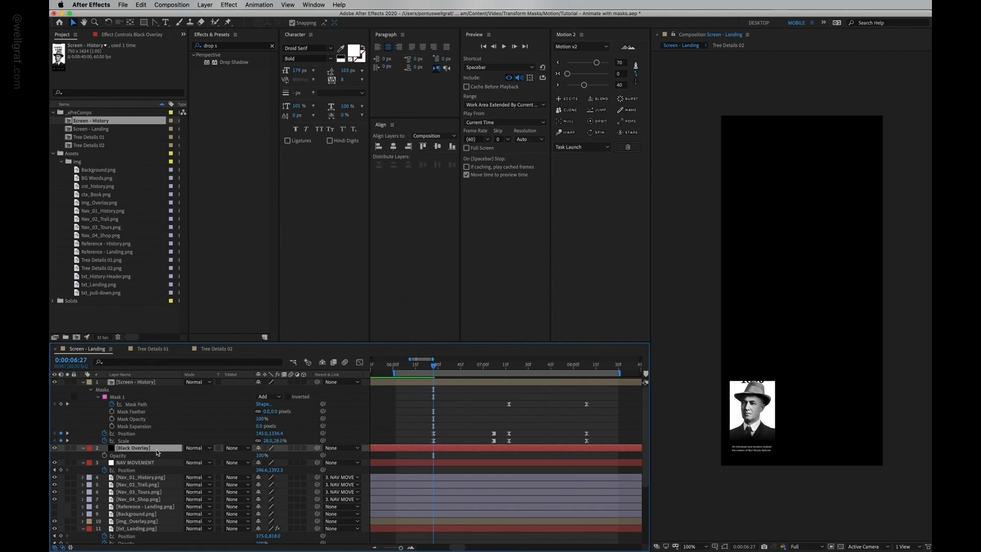
left_click(105, 455)
Step: At 0:00:07:07, set the Black Overlay opacity to 60%
left_click_drag(452, 365, 493, 366)
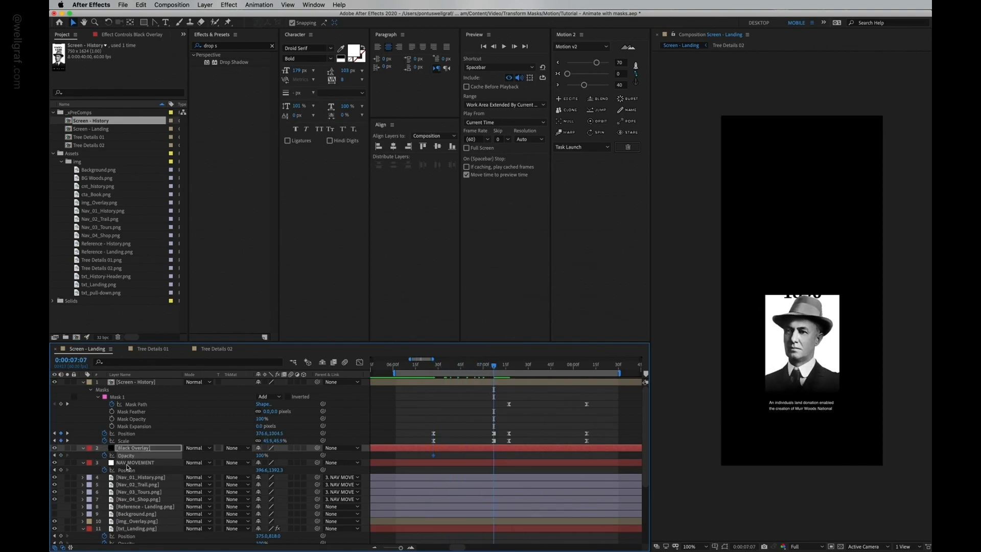
left_click_drag(262, 456, 249, 458)
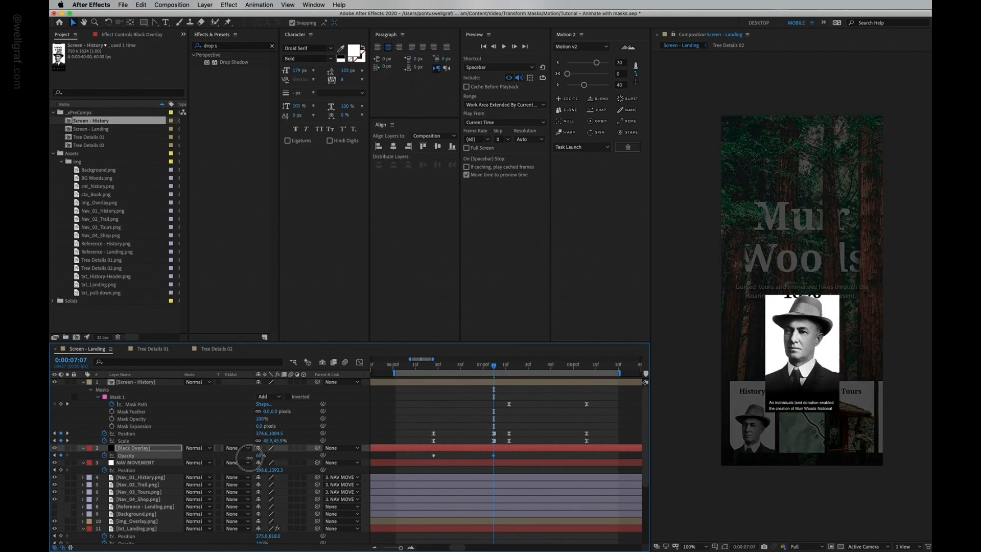
type("60")
key("Return")
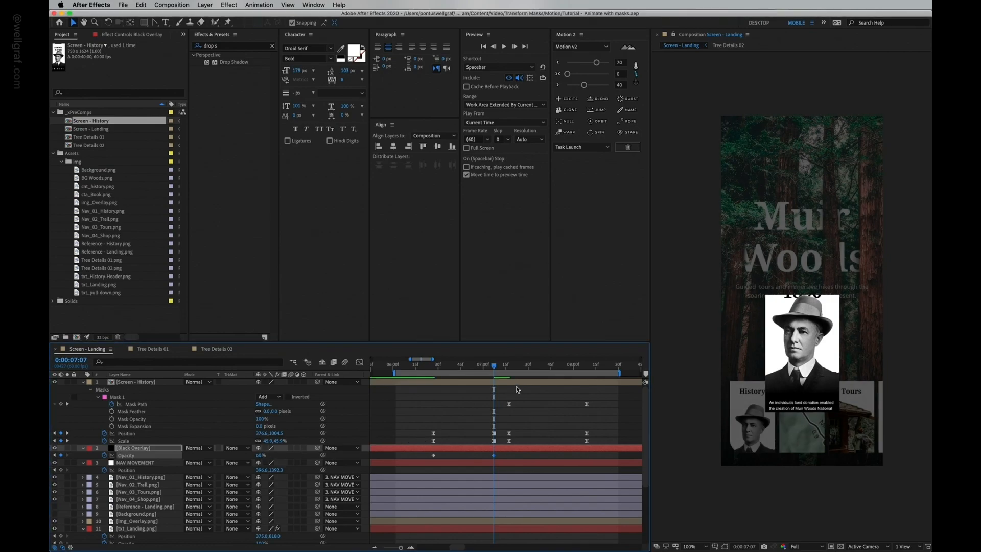
Step: Add further Black Overlay opacity keyframes, the last at 100% aligned with the screen's final keyframe, and save
left_click(509, 366)
left_click(62, 455)
left_click_drag(509, 366, 565, 379)
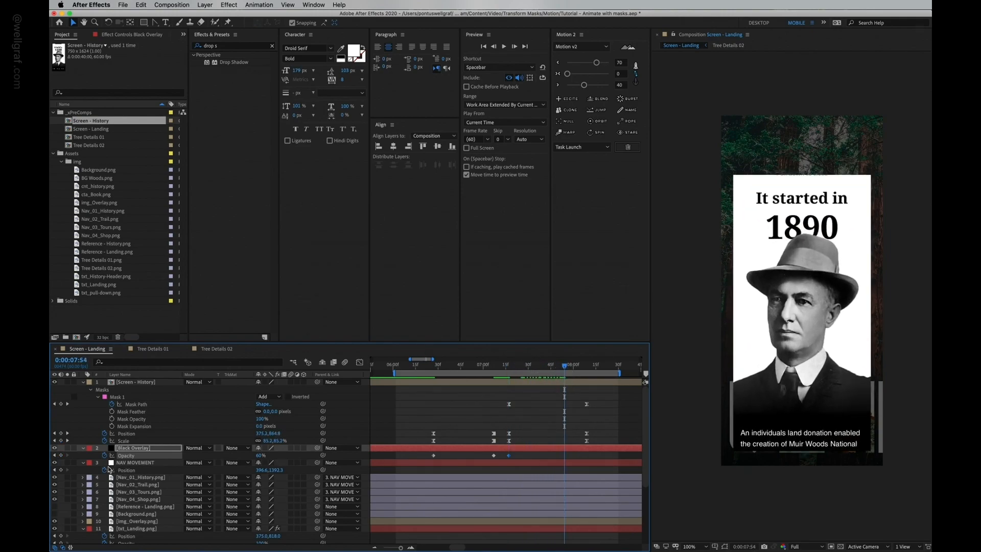
left_click_drag(260, 456, 291, 461)
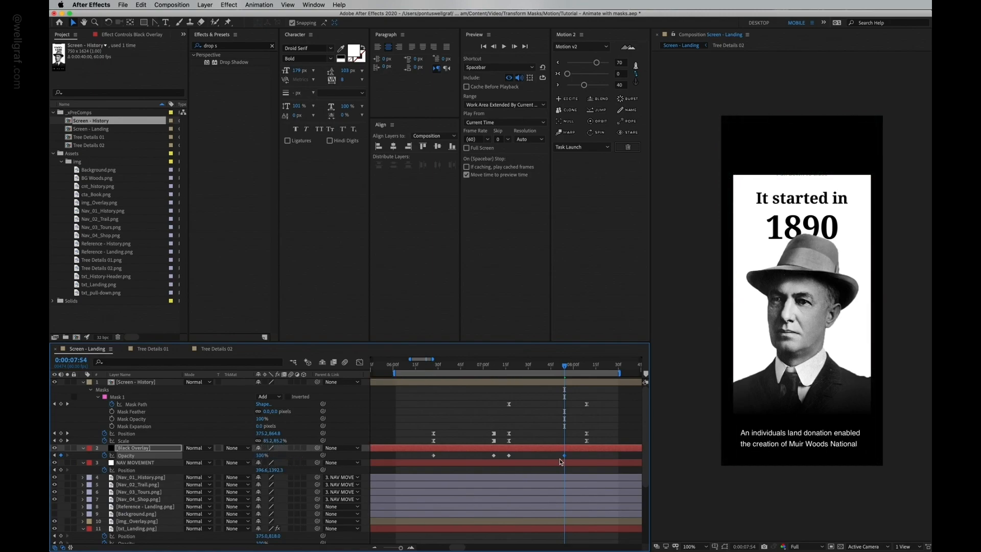
left_click_drag(565, 456, 587, 457)
key("super+s")
Step: Apply Motion 2 easing to the later opacity keyframes, then to the earlier ones with sliders at 40 and 70
left_click_drag(503, 453, 593, 458)
left_click(558, 63)
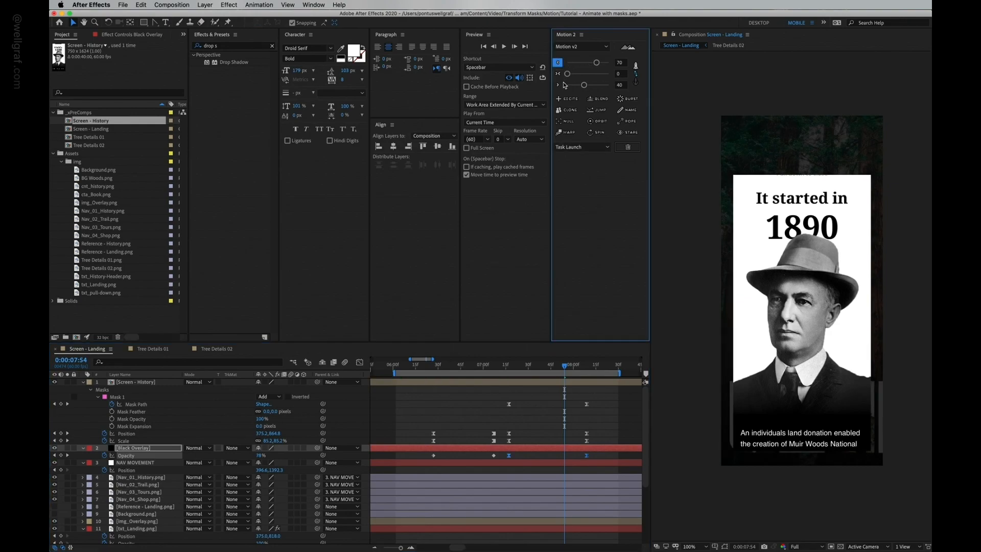
left_click(560, 86)
left_click_drag(502, 453, 420, 459)
left_click_drag(580, 65, 597, 87)
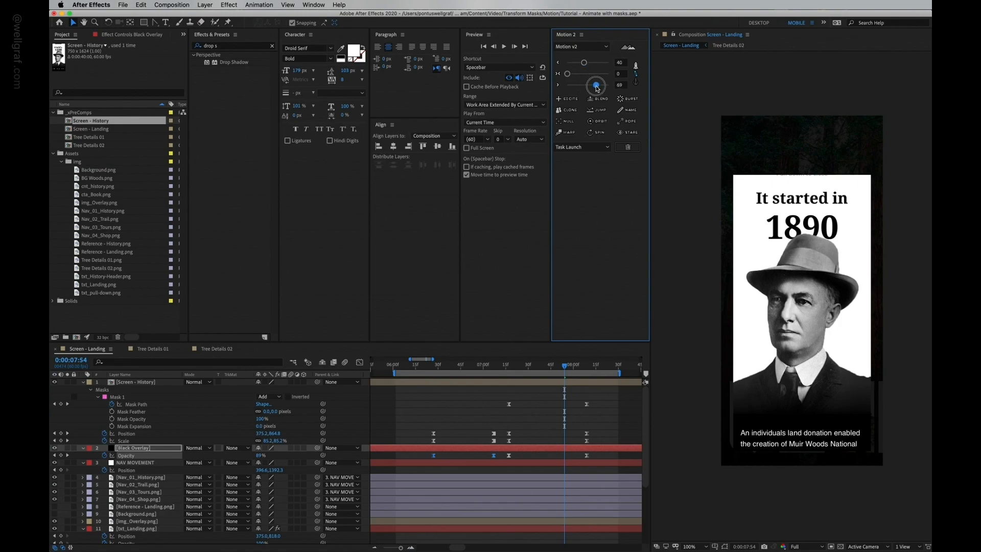
Step: Set the Black Overlay opacity at its first keyframe to 0% and preview the transition
left_click(423, 367)
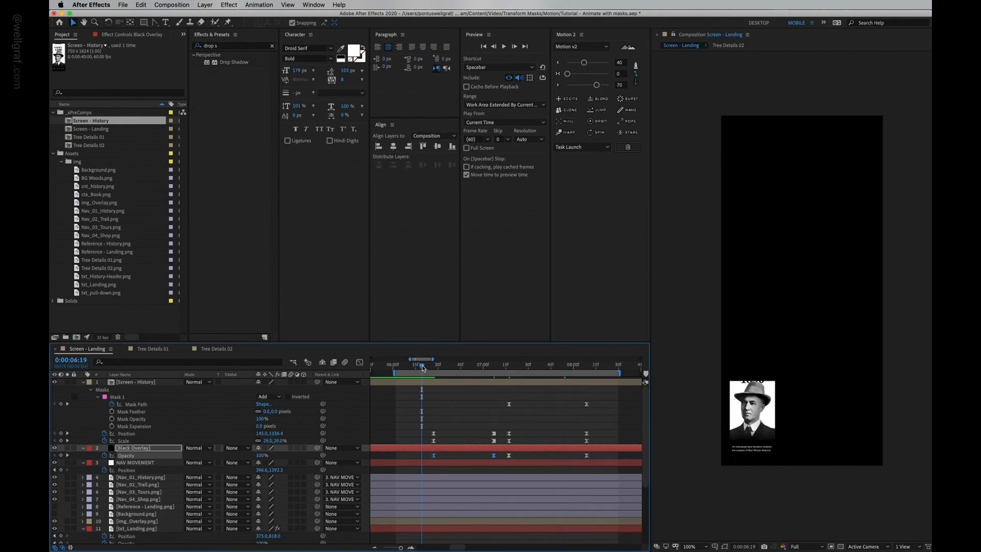
key("space")
left_click_drag(441, 364, 433, 367)
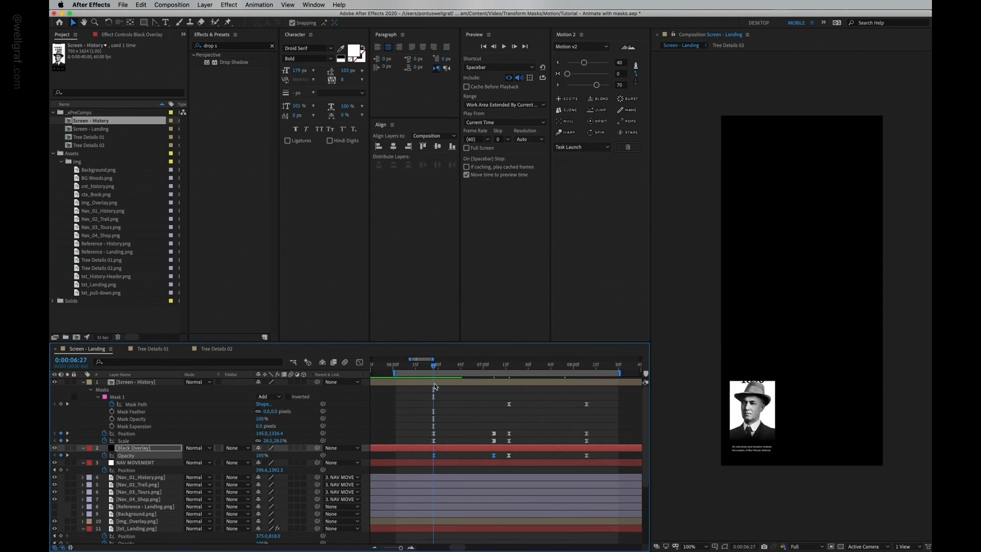
left_click(448, 459)
left_click_drag(262, 456, 202, 455)
key("space")
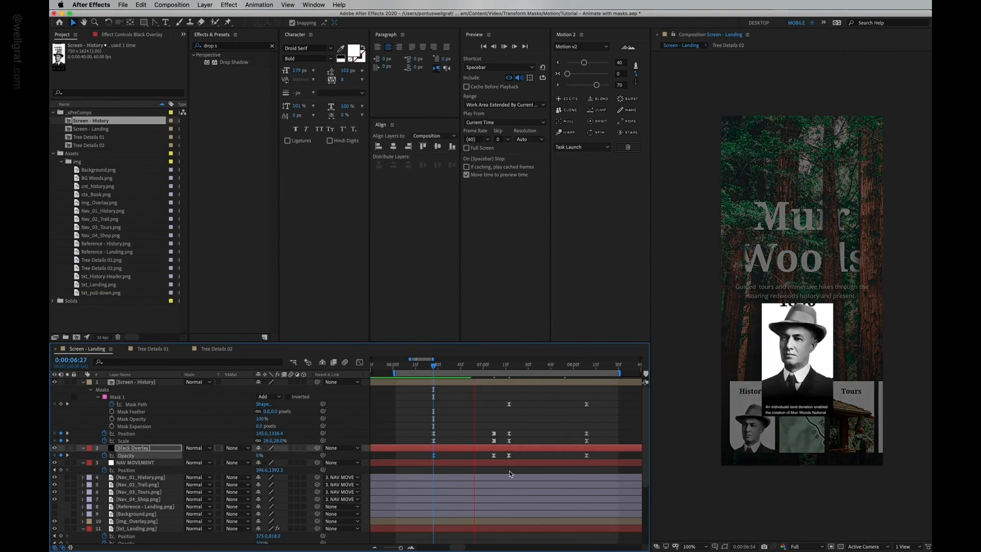
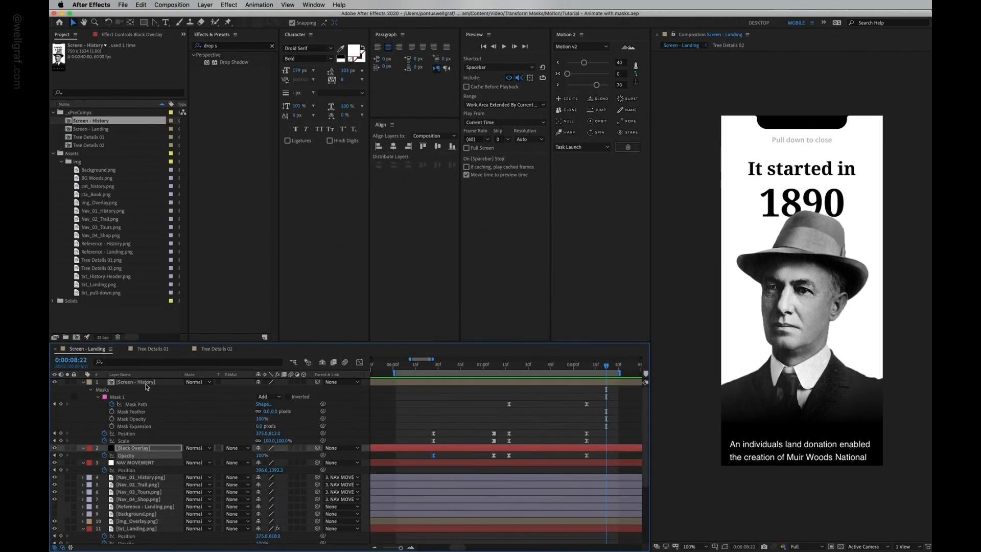
Step: Open the Screen - History precomp and add the history photo, header and pull-down images to it
left_click(154, 384)
left_click_drag(462, 369, 434, 372)
double_click(168, 384)
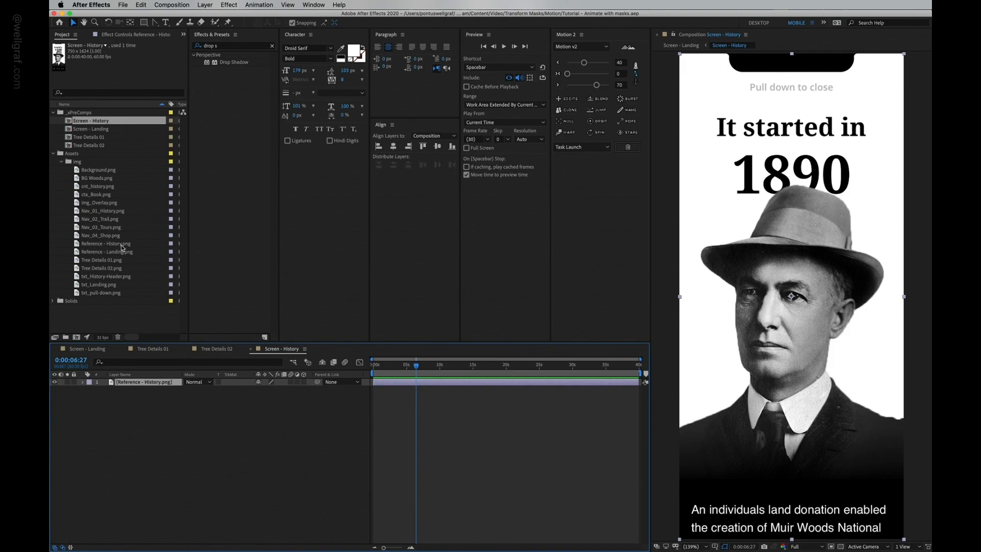
left_click(101, 202)
left_click(98, 188)
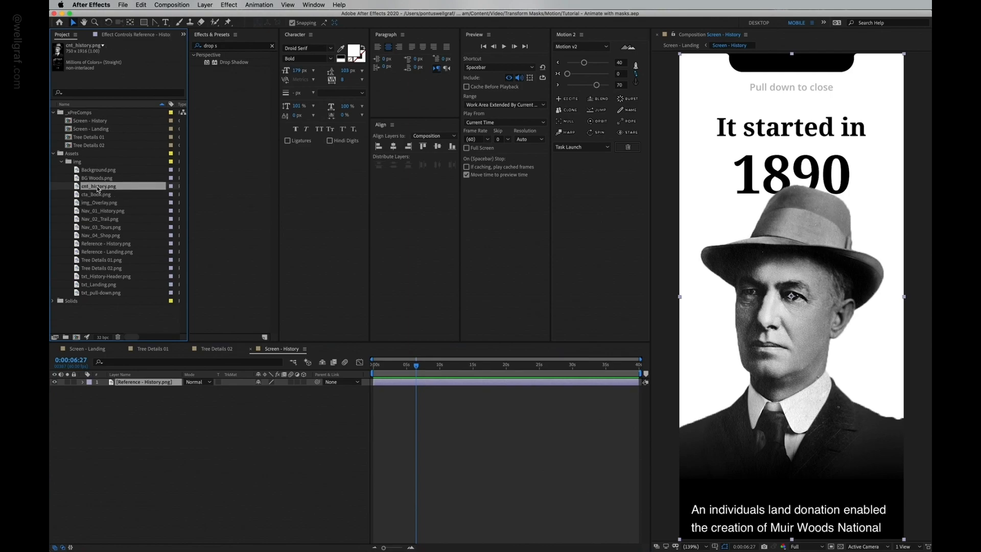
left_click_drag(94, 189, 792, 351)
left_click_drag(791, 294, 792, 410)
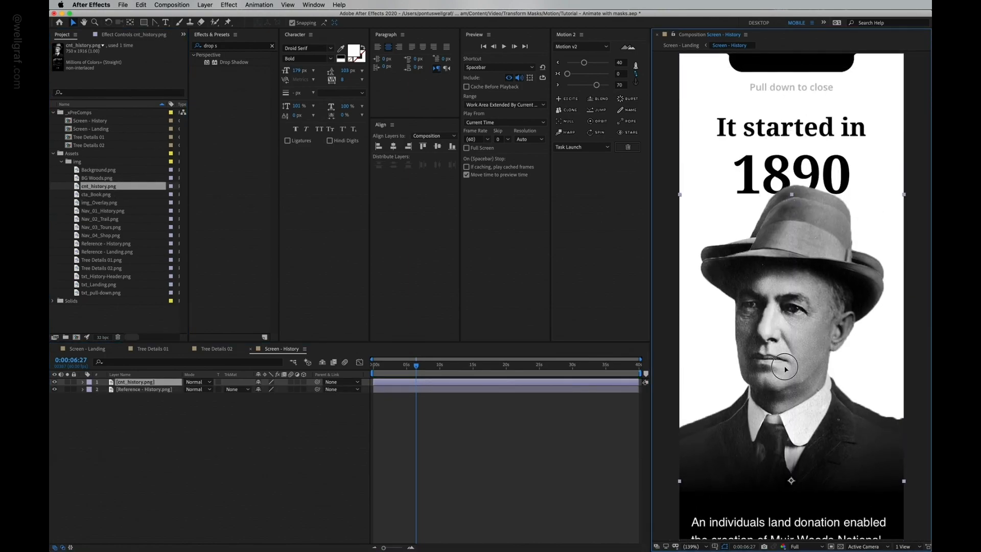
left_click_drag(103, 276, 791, 154)
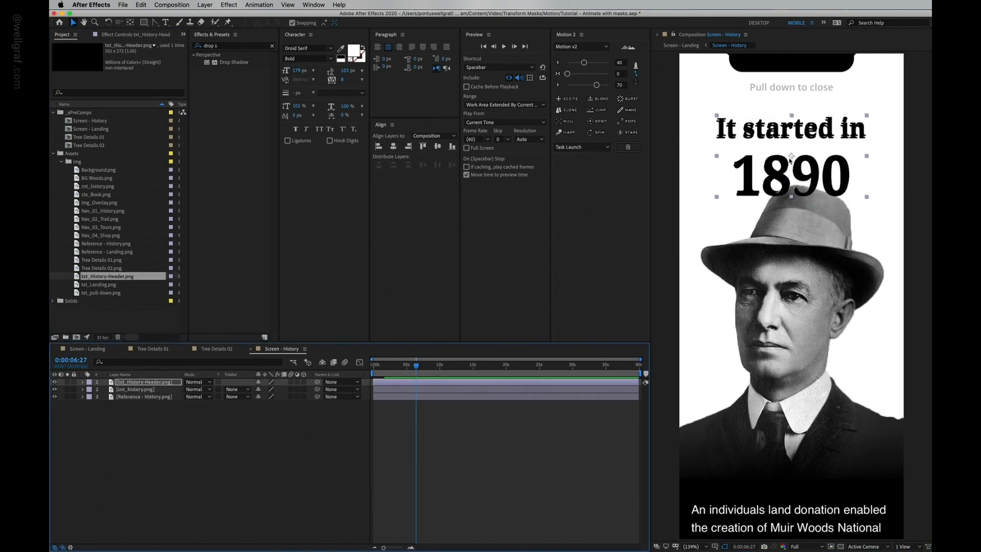
left_click_drag(156, 382, 160, 397)
left_click_drag(101, 293, 792, 88)
Step: Assign colour labels to the layers in Screen - History and save the project
left_click(124, 384)
left_click(90, 385)
left_click(108, 402)
left_click(120, 391)
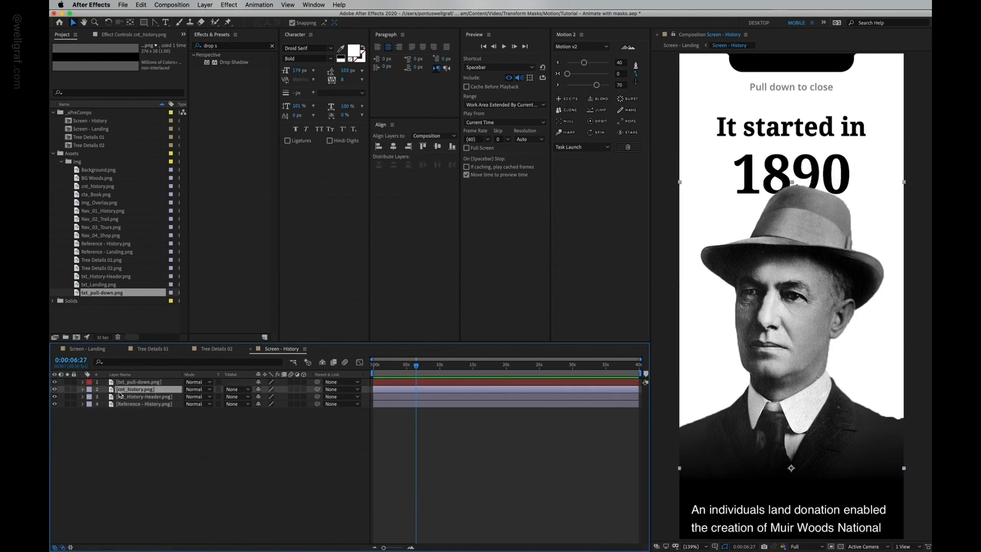
left_click(90, 397)
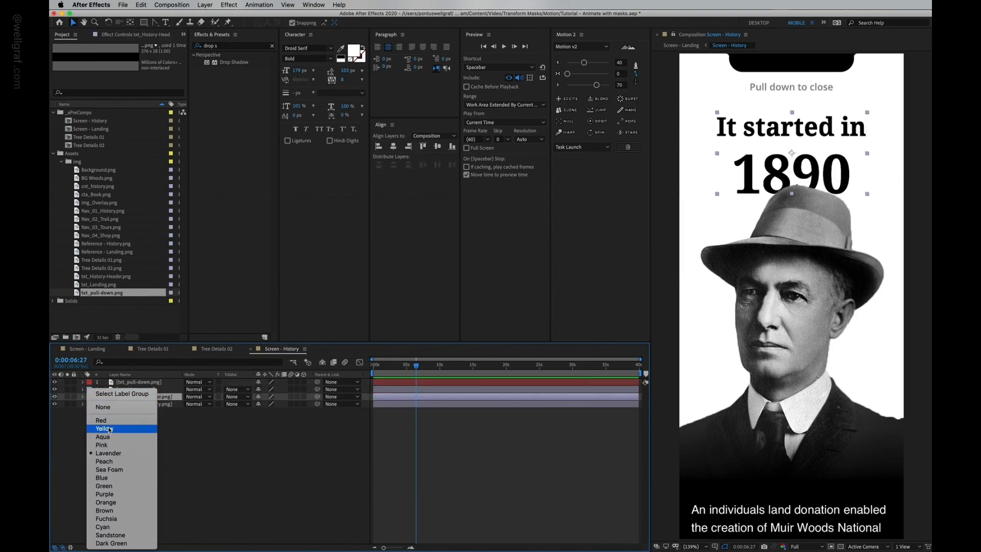
left_click(108, 415)
left_click(137, 391)
left_click(89, 390)
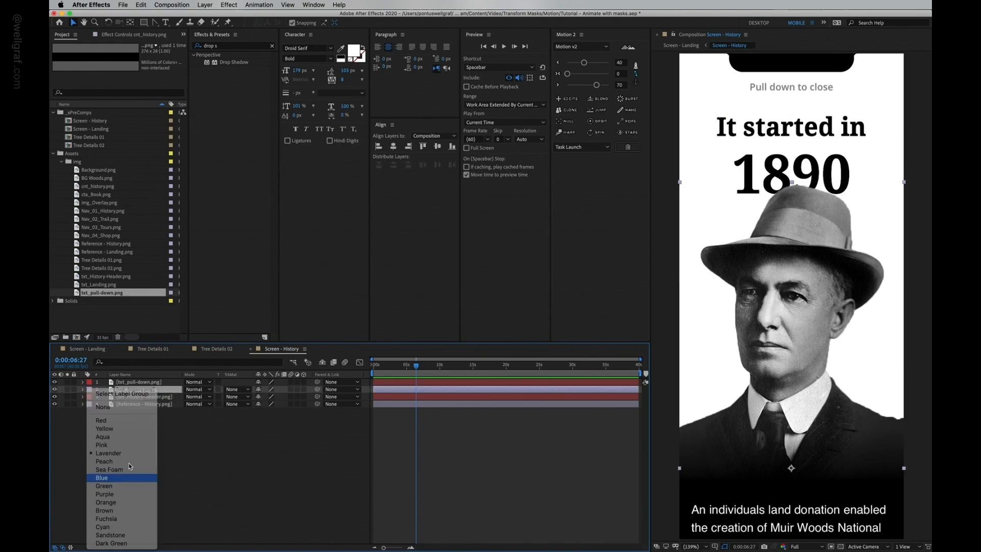
left_click(109, 477)
left_click(90, 404)
left_click(104, 428)
left_click(54, 404)
scroll(712, 343, "down", 1)
key("super+s")
Step: Keyframe the history photo's position so it slides up from y 1624.2, and save
left_click(165, 398)
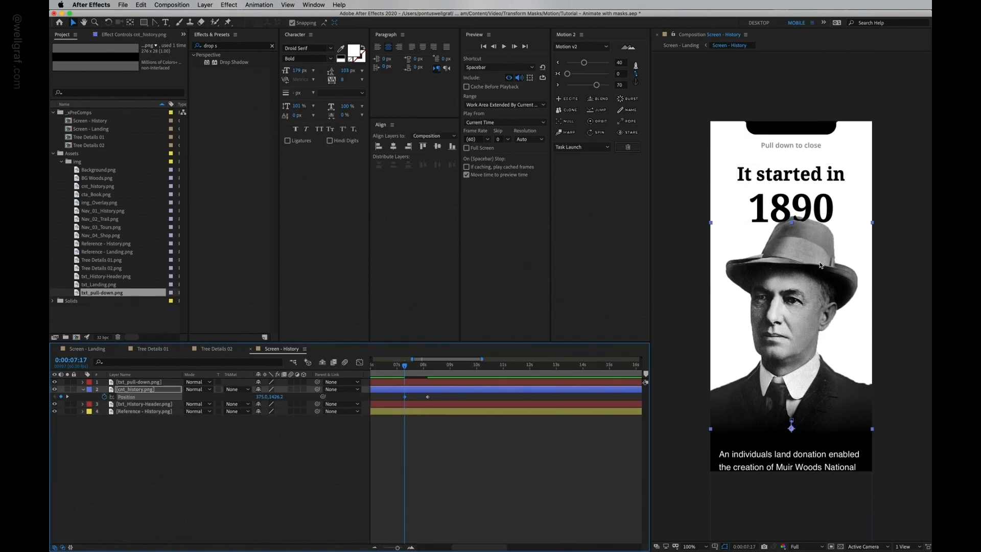
key("shift+Down")
key("shift+Down")
key("shift+Down")
key("shift+Down")
key("shift+Down")
key("shift+Down")
key("shift+Down")
key("shift+Down")
key("shift+Down")
key("shift+Down")
key("shift+Down")
key("shift+Down")
key("shift+Down")
key("shift+Down")
key("shift+Down")
key("shift+Down")
key("shift+Down")
key("shift+Down")
key("shift+Down")
key("shift+Down")
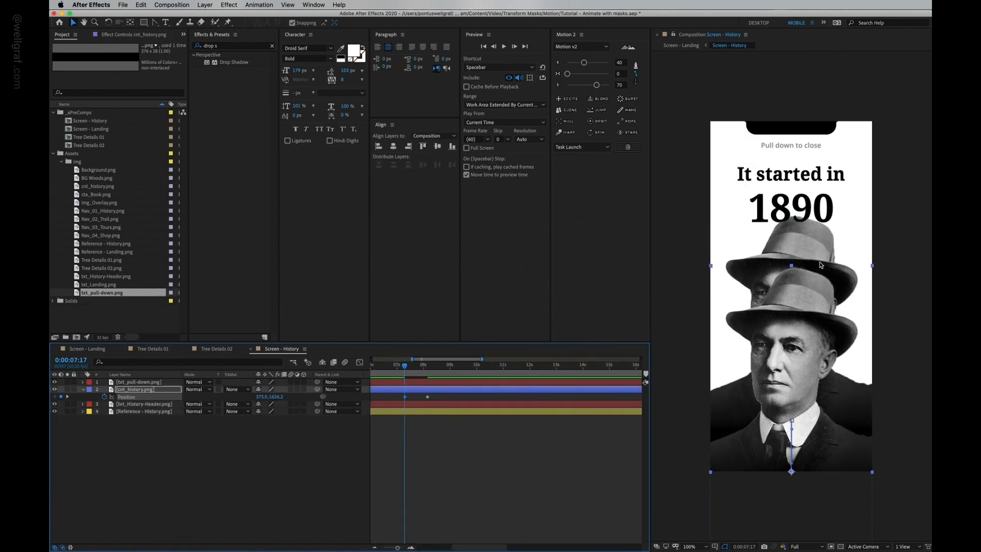
key("super+s")
Step: Apply Motion 2 easing to the photo's position keyframes, preview the slide-up and save
left_click_drag(436, 392, 389, 407)
left_click(558, 63)
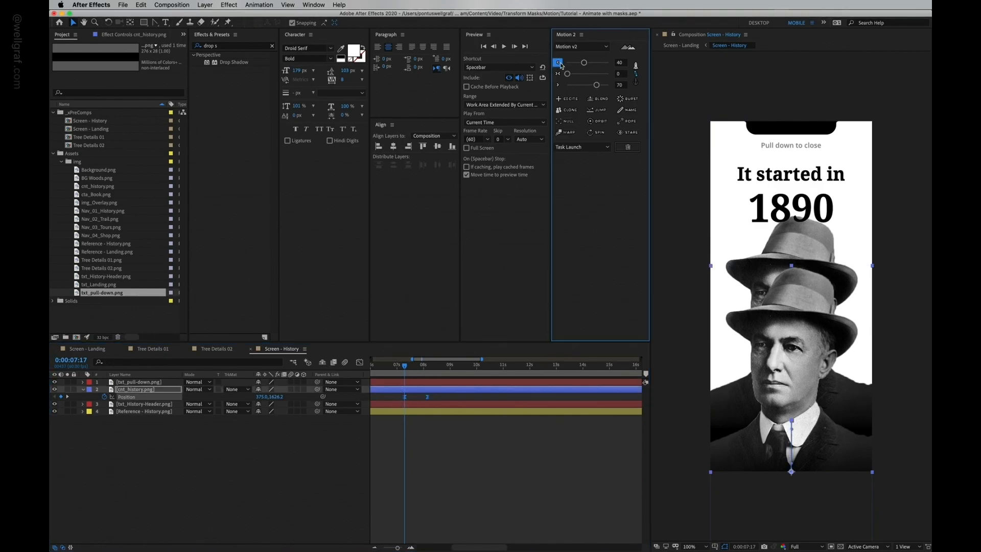
left_click(558, 86)
left_click(54, 411)
left_click(397, 366)
key("space")
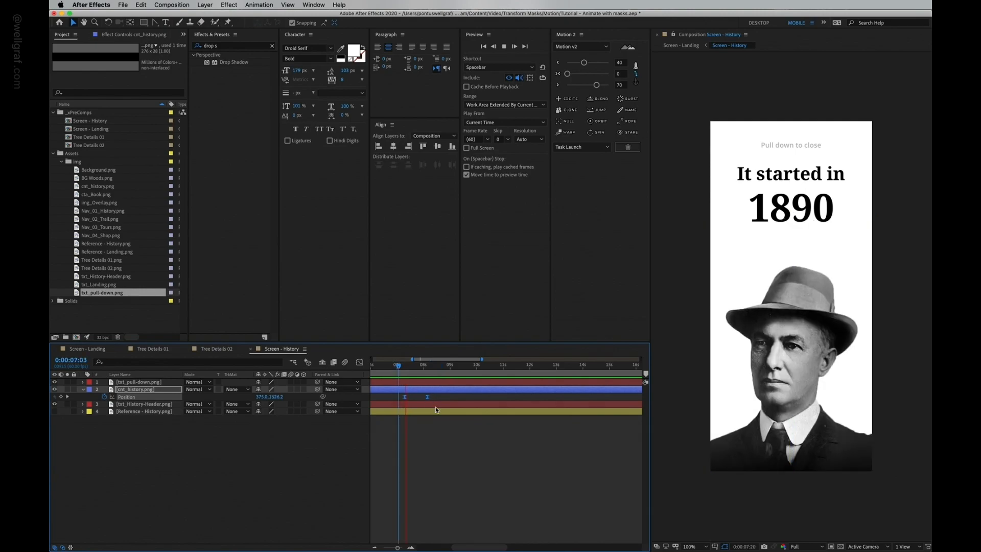
key("space")
key("super+s")
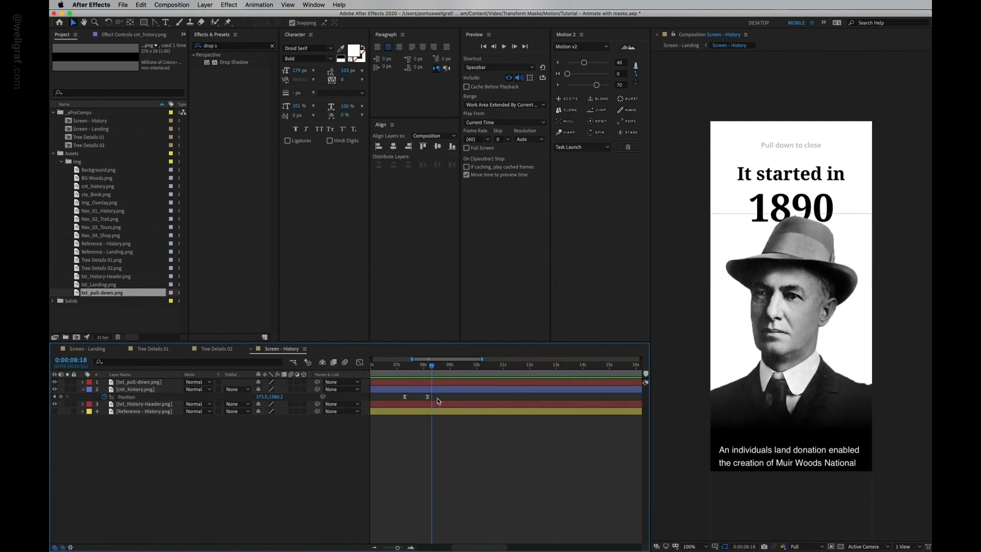
Step: Check the History precomp's animation inside the Screen - Landing composition
left_click(89, 348)
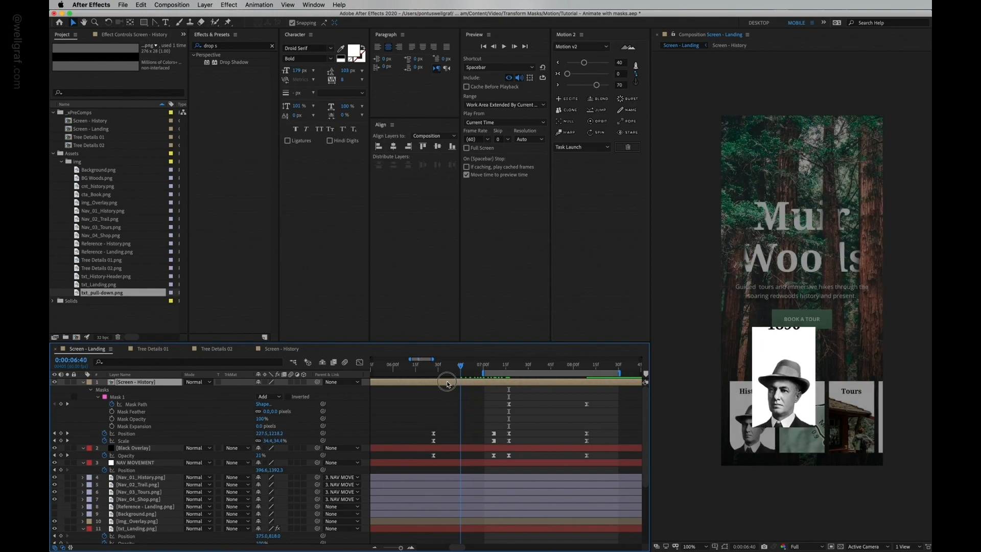
left_click(427, 393)
left_click(55, 382)
left_click(55, 383)
left_click(55, 382)
left_click(55, 382)
left_click(55, 382)
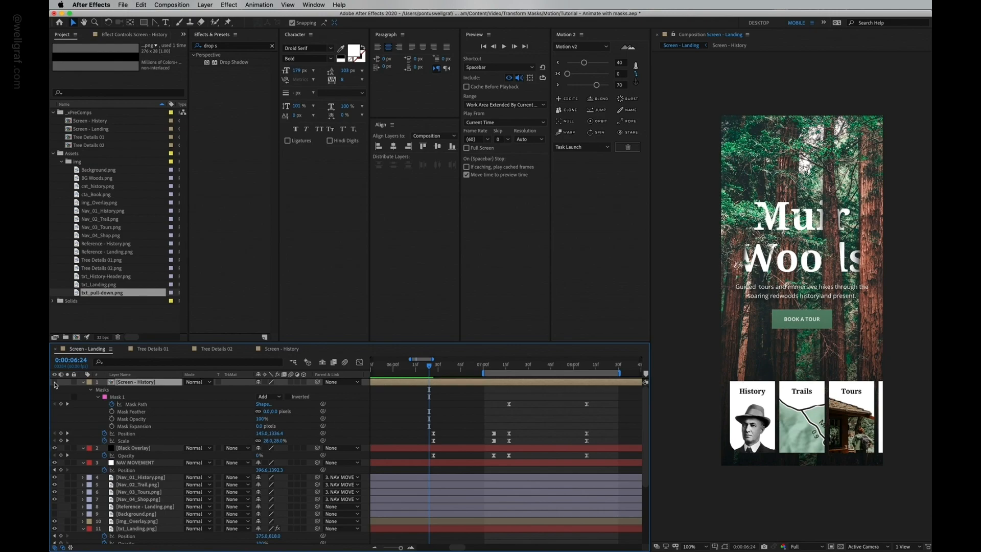
Step: Create a 'History' text layer under the 1890 heading and set its colour to near black
double_click(130, 385)
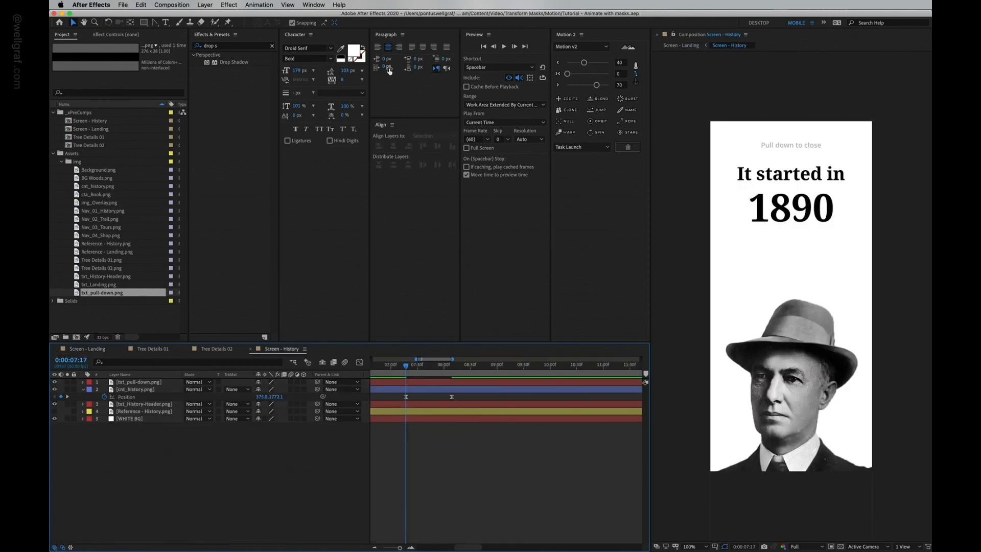
left_click(166, 22)
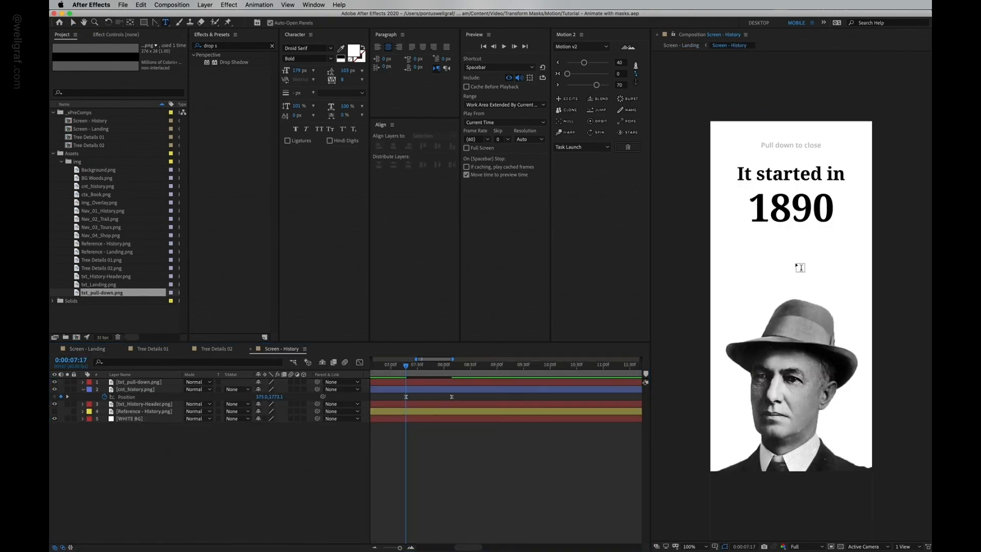
left_click(780, 266)
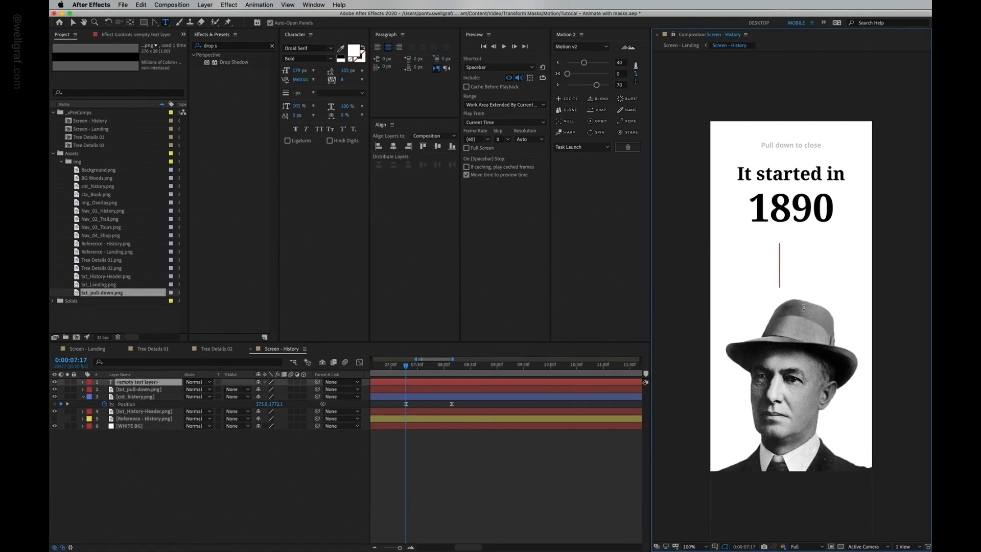
type("History")
key("ctrl+a")
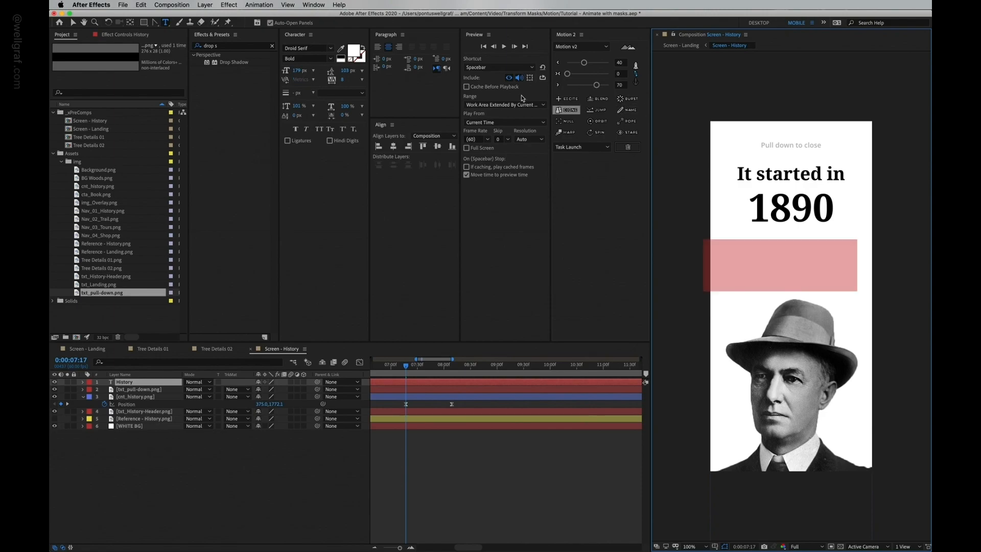
left_click(360, 52)
left_click(57, 176)
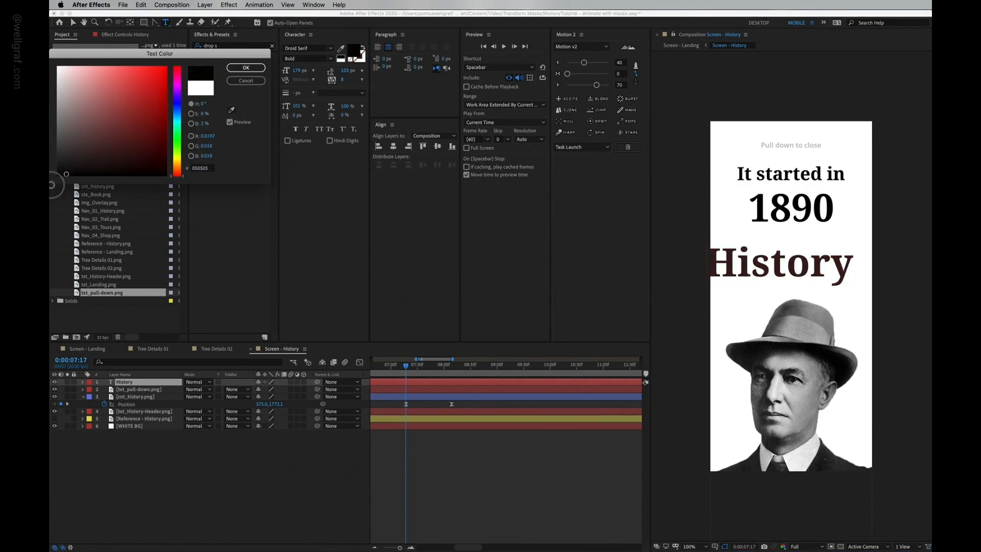
left_click(246, 68)
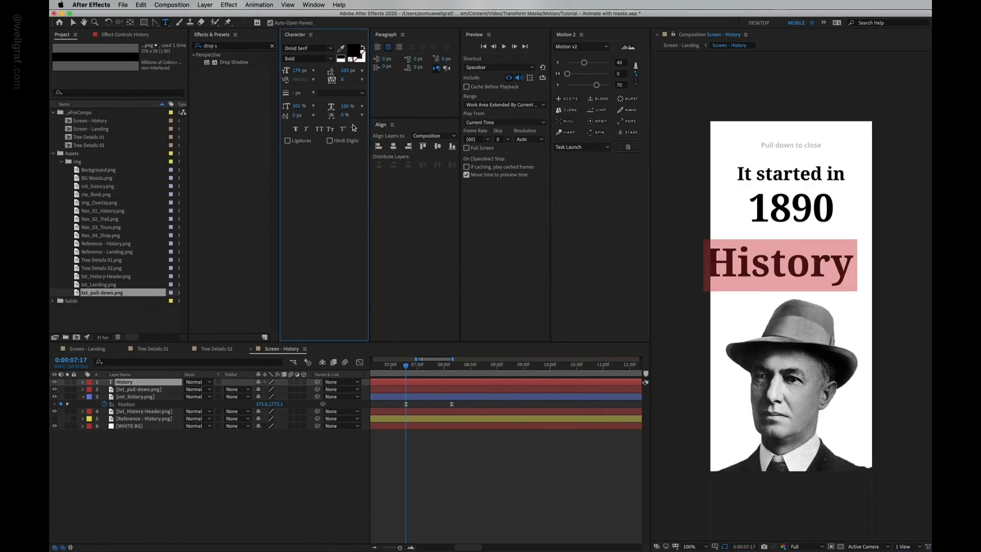
left_click(74, 23)
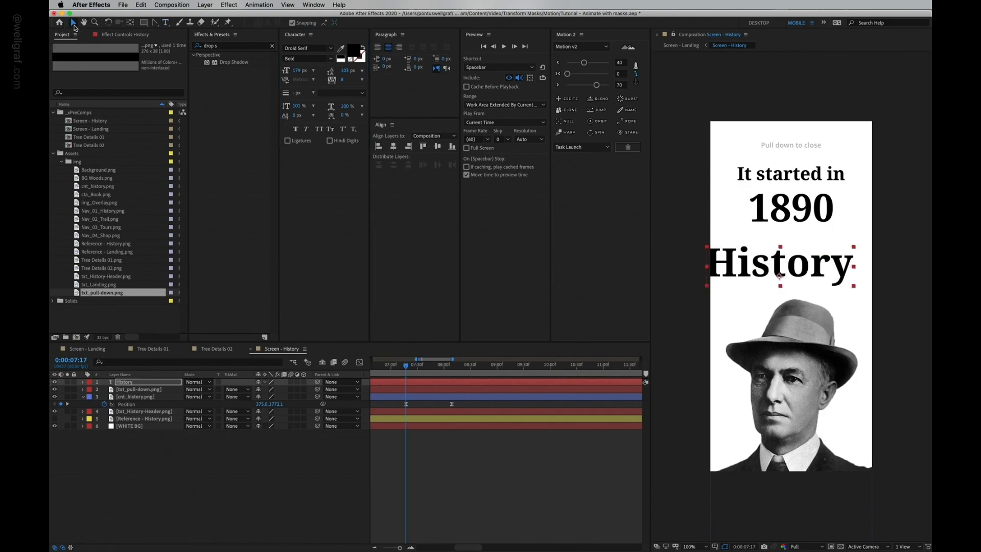
Step: Reduce the History text size to 110 px and centre it horizontally in the composition
left_click(297, 72)
key("shift+Down")
key("shift+Down")
key("shift+Down")
key("shift+Down")
key("shift+Down")
key("shift+Down")
key("shift+Down")
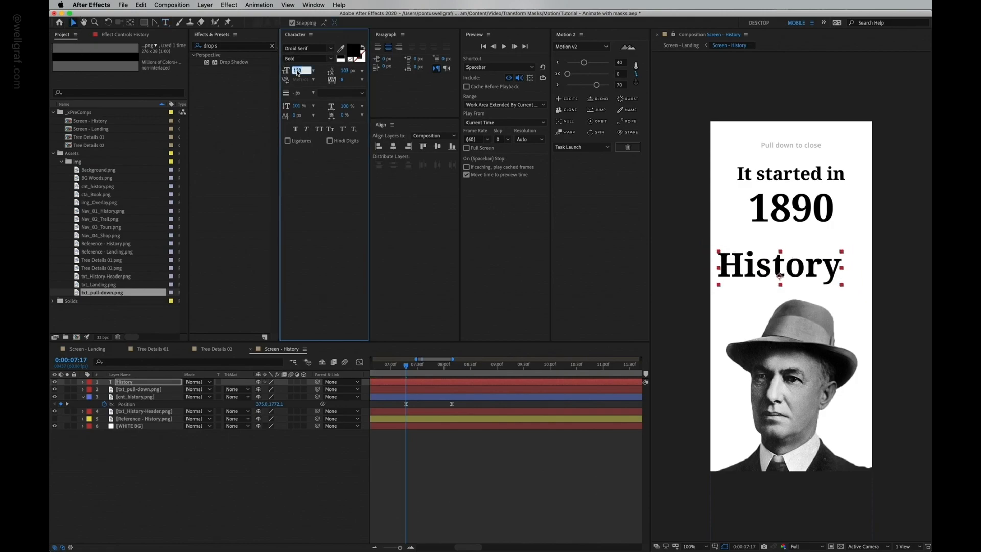
key("Return")
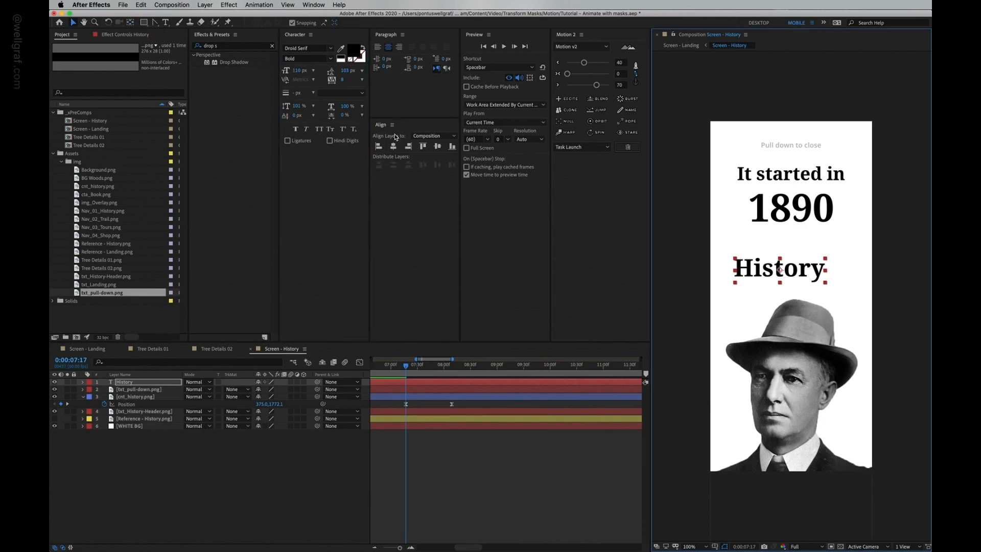
left_click(394, 147)
Step: Add position and opacity keyframes to the History text at 0:00:07:17
left_click_drag(469, 369, 425, 370)
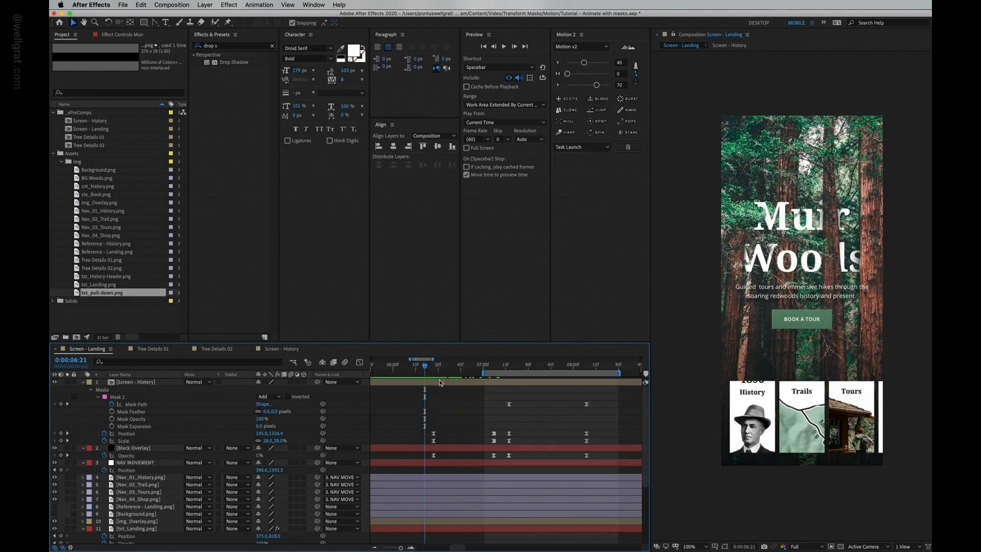
left_click(301, 349)
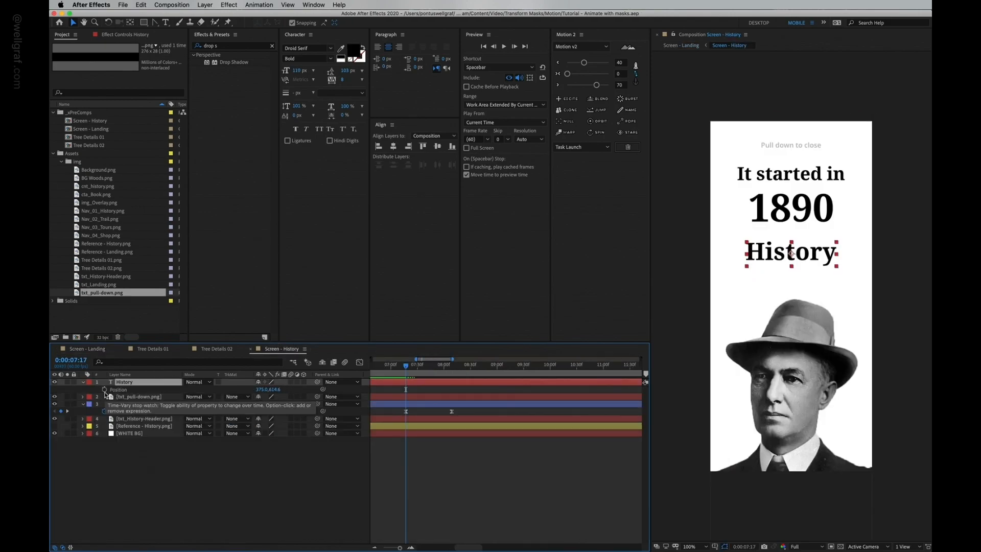
left_click(105, 390)
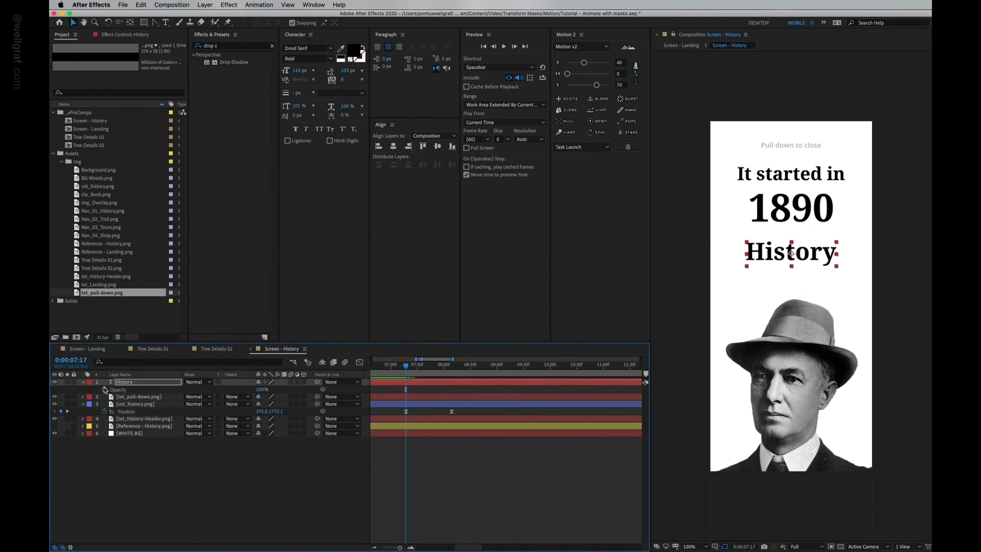
key("alt+shift+t")
key("shift+Page_Down")
key("shift+Page_Down")
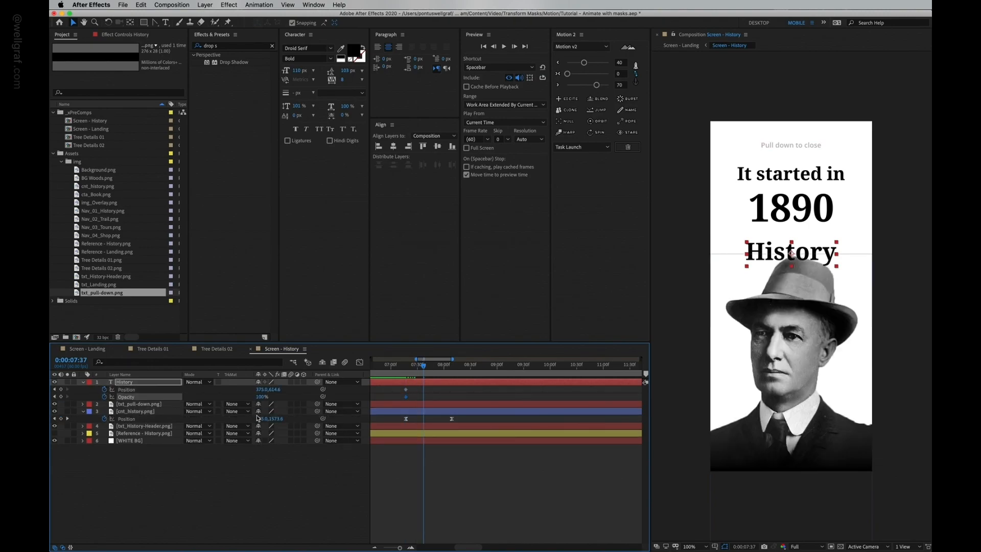
Step: At 0:00:07:47, fade the History text to 0% and raise it to y 514.6, easing the keyframes with Motion 2
key("shift+Page_Down")
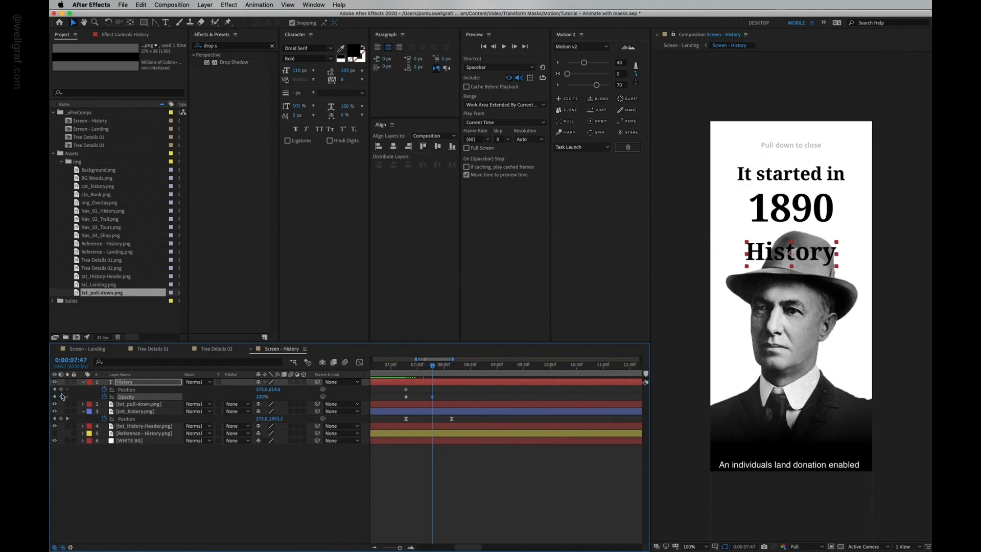
left_click(60, 390)
left_click_drag(262, 400, 173, 399)
left_click(436, 396)
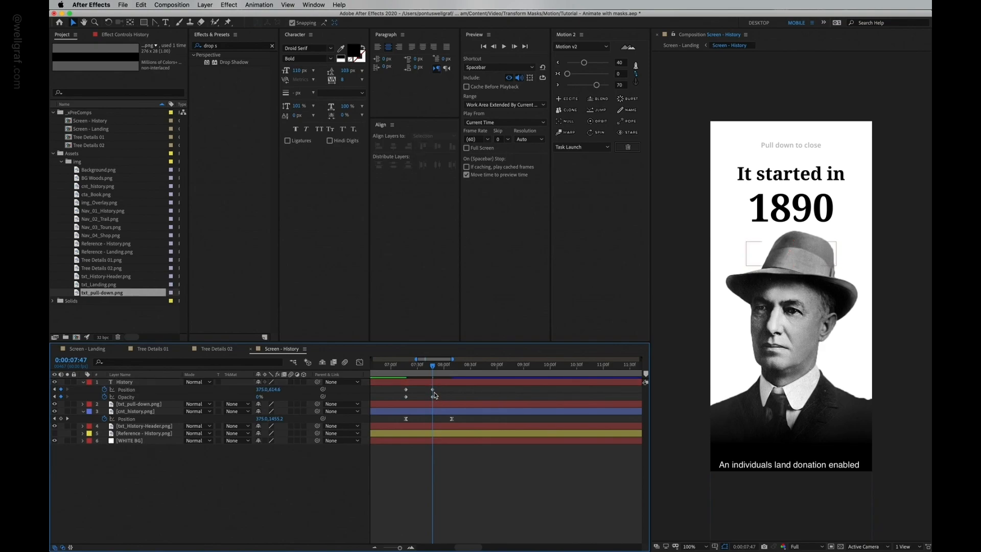
left_click(433, 392)
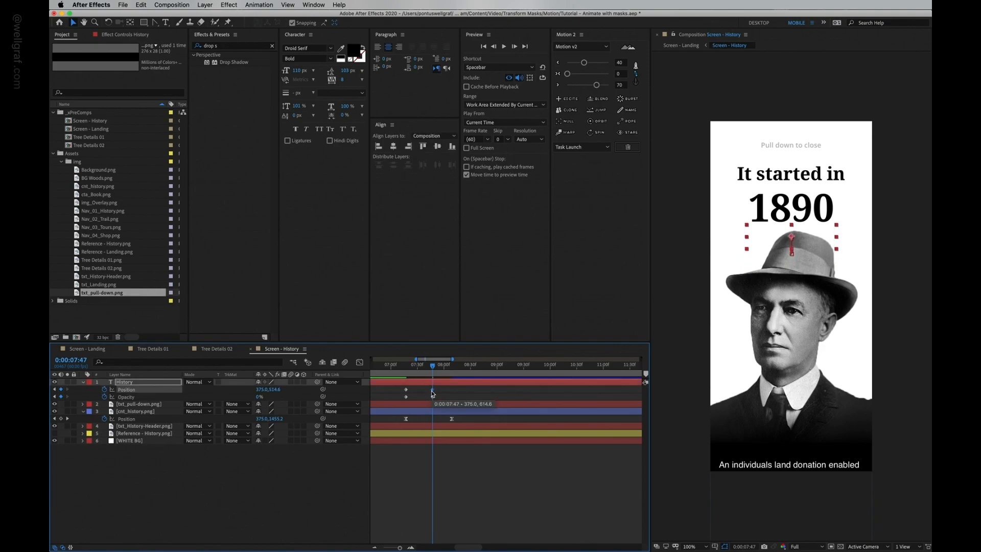
left_click_drag(441, 388, 399, 398)
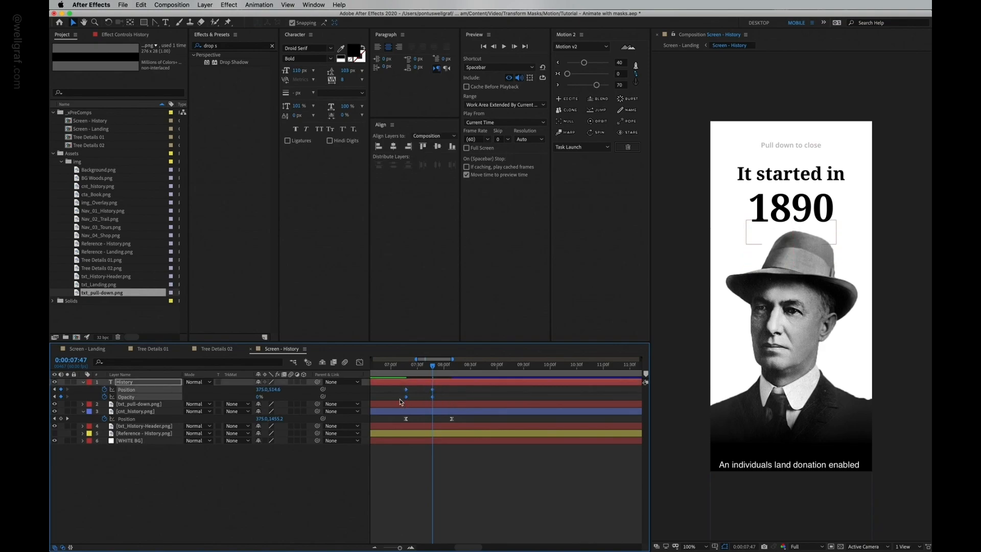
left_click(558, 73)
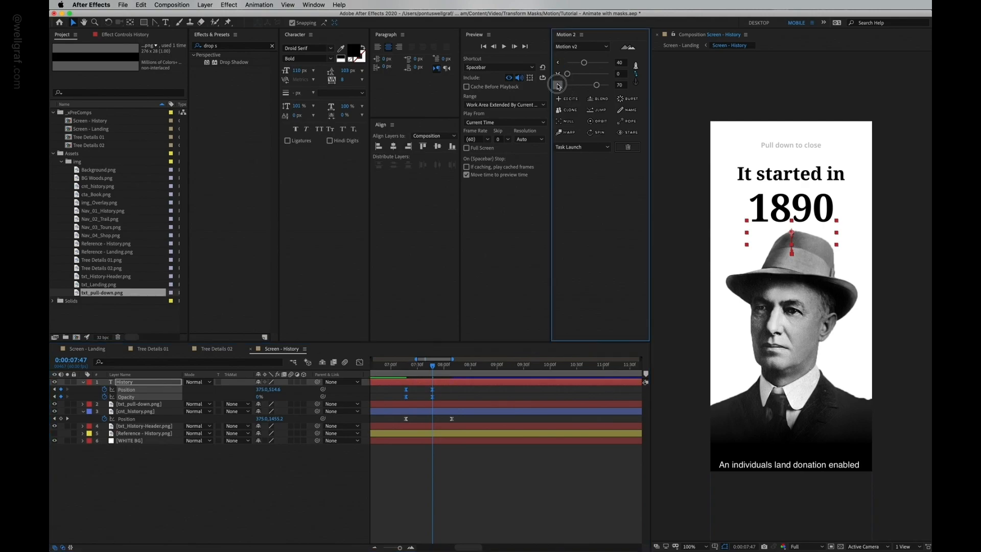
left_click(449, 390)
Step: Add position and opacity keyframes to the History header image layer at 0:00:08:09
left_click(132, 405)
left_click(131, 410)
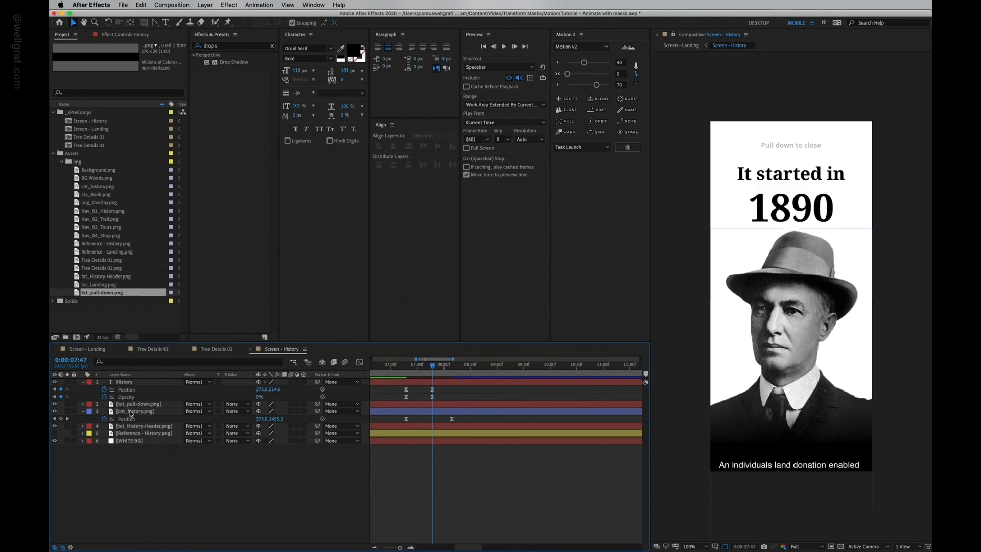
left_click(130, 424)
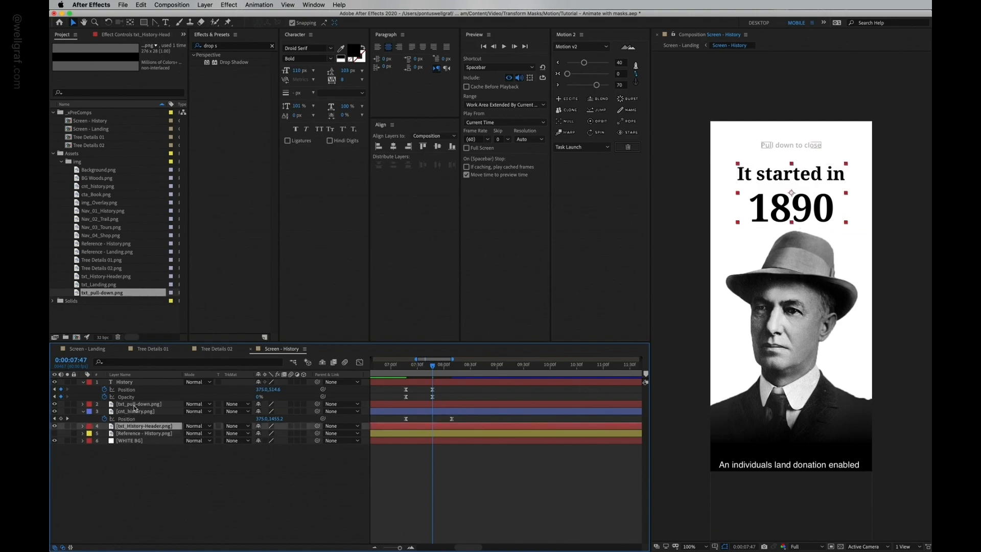
key("p")
left_click(104, 434)
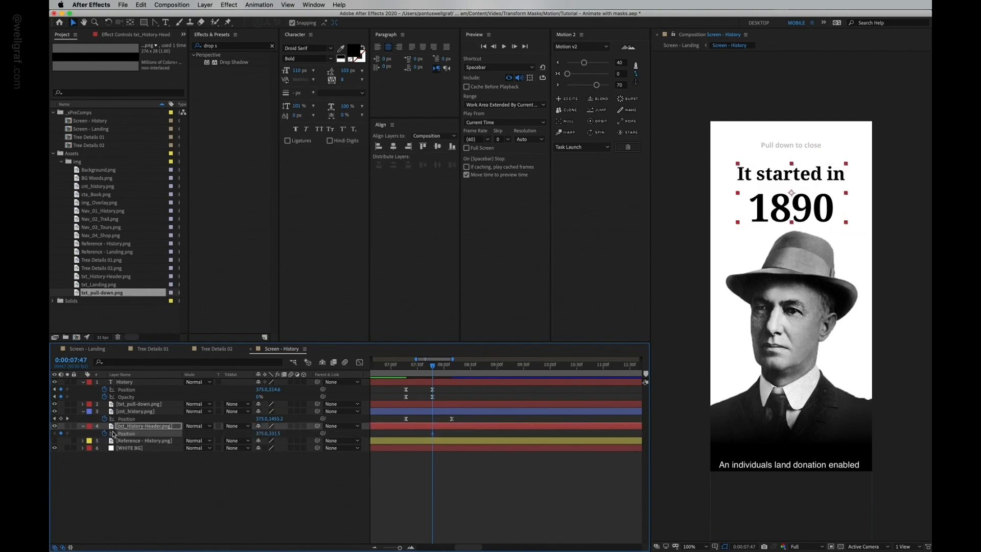
key("shift+t")
left_click(104, 440)
key("shift+Page_Down")
key("shift+Page_Down")
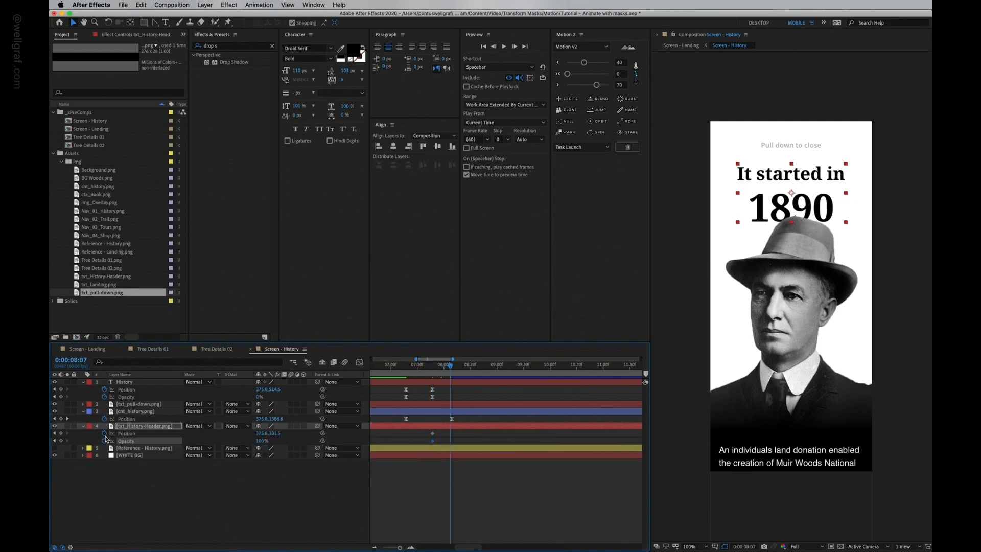
key("k")
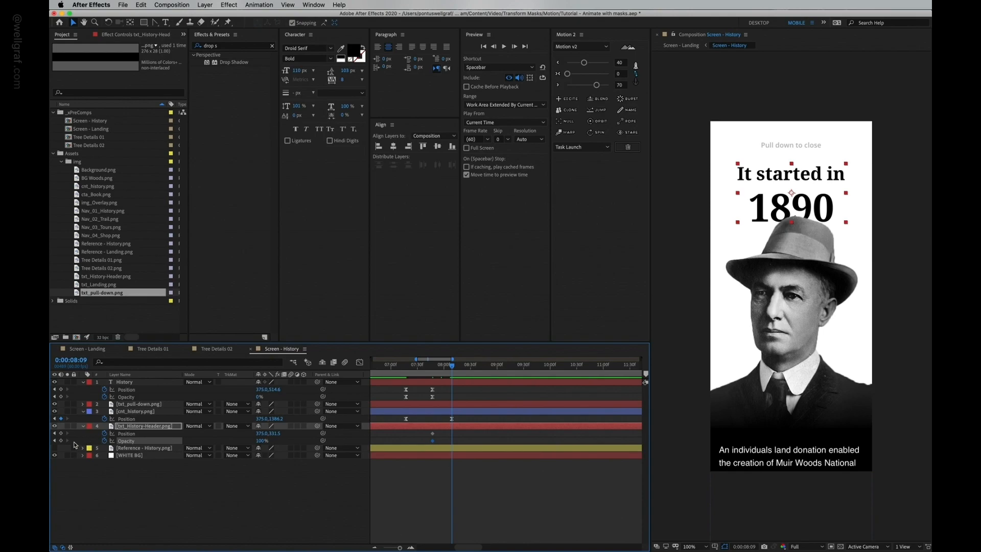
left_click(60, 434)
key("j")
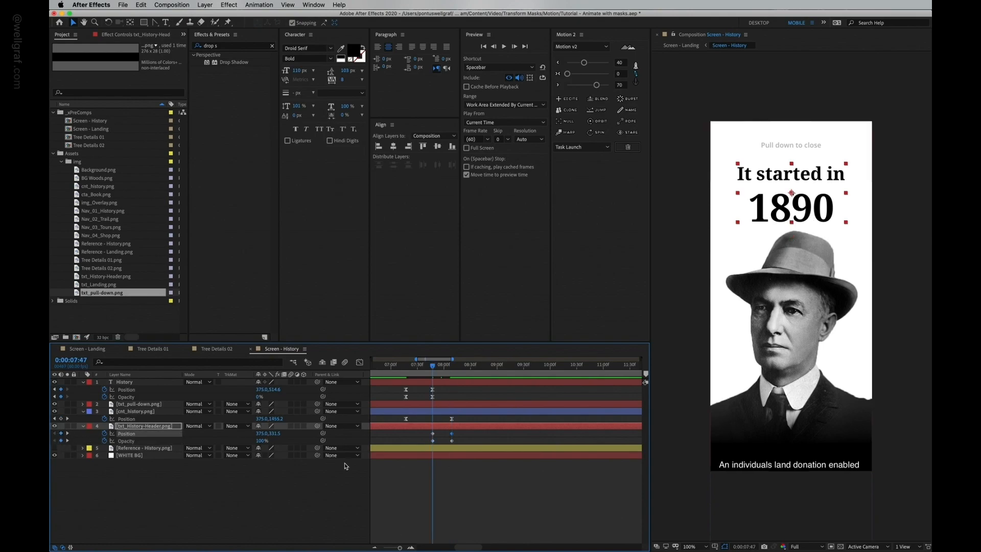
Step: At 0:00:07:47, lower the header to y 371.5, fade it to 0% and ease both keyframes with Motion 2
key("shift+Down")
key("shift+Down")
key("shift+Down")
key("shift+Down")
key("shift+Down")
key("shift+Down")
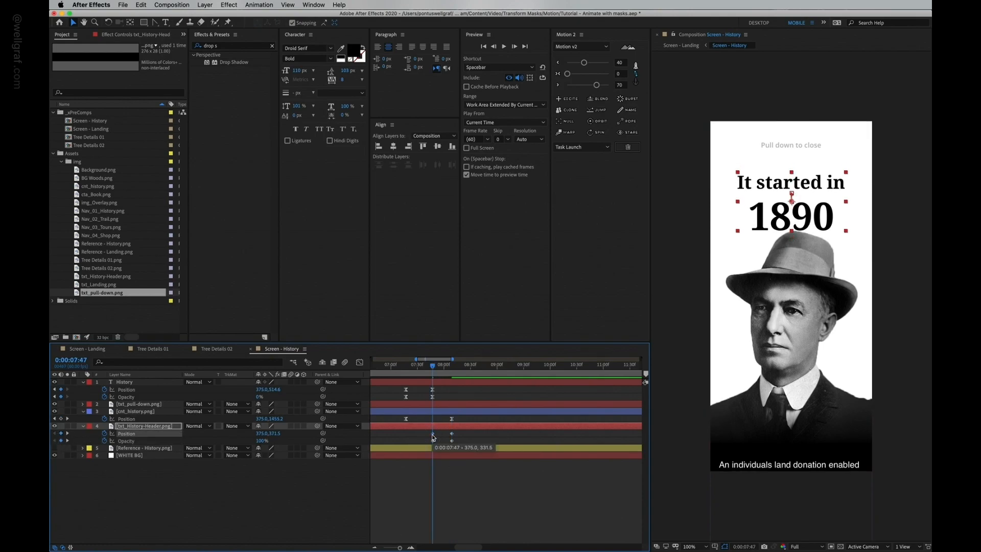
left_click_drag(260, 440, 200, 442)
left_click_drag(462, 430, 442, 453)
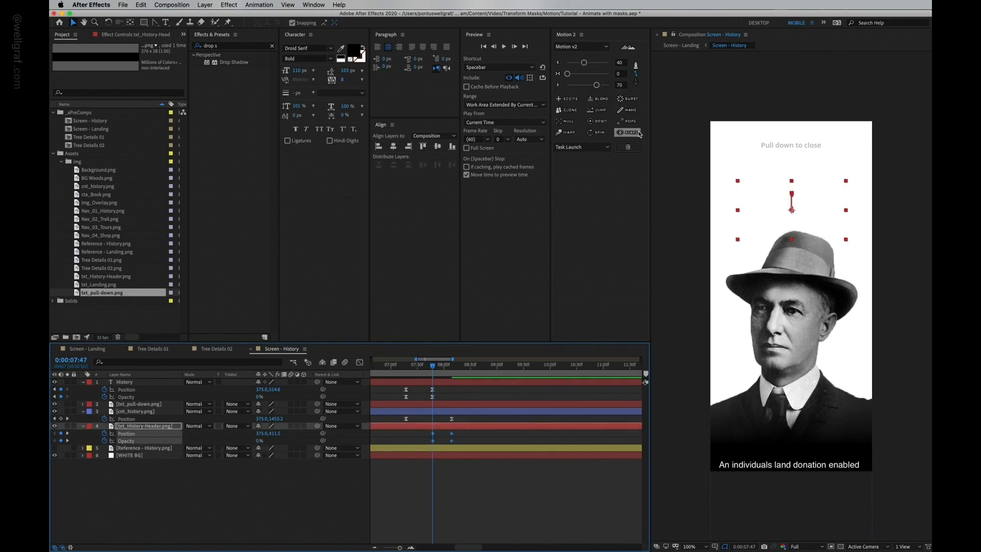
left_click(581, 86)
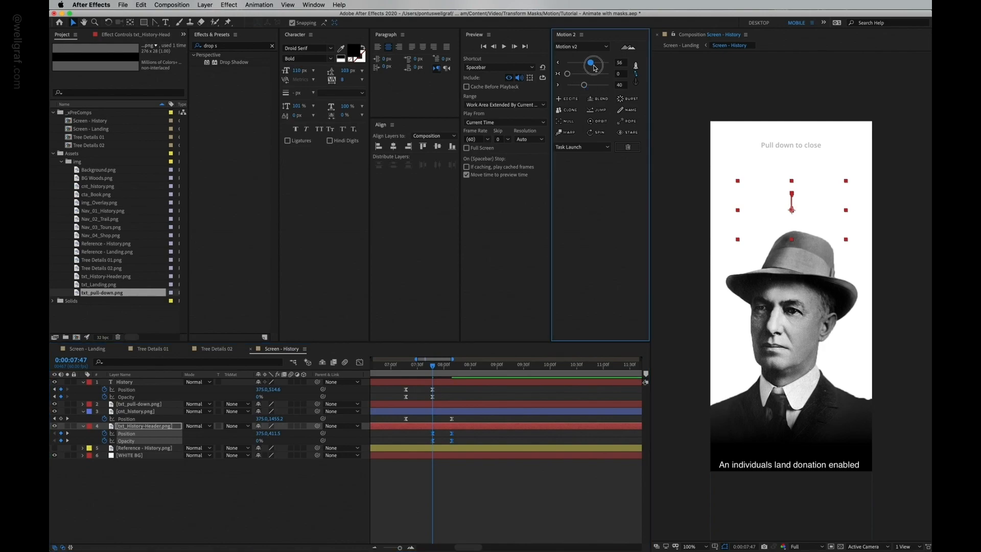
left_click_drag(597, 68, 597, 64)
Step: Preview the transition and re-ease the header keyframes with Motion 2 influences of 30 and 70
key("space")
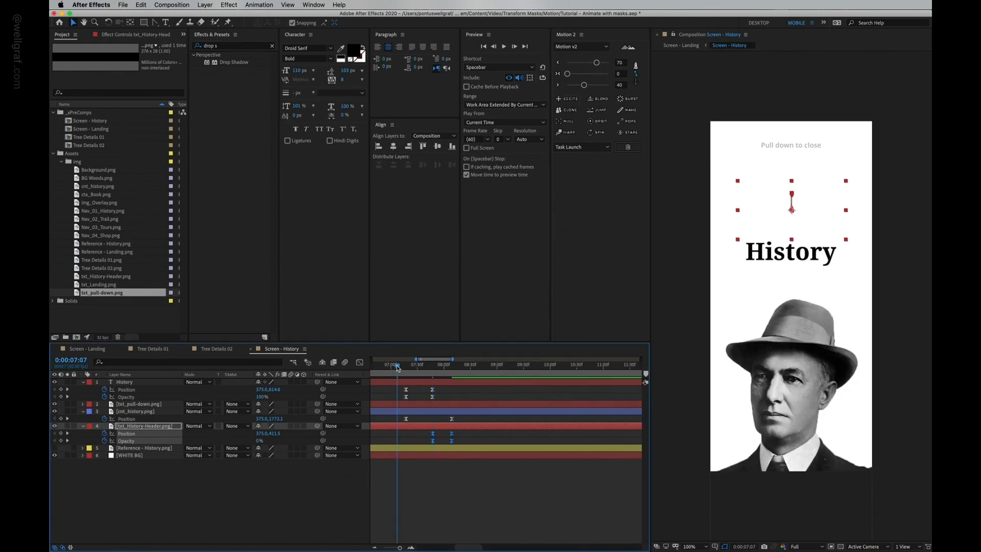
key("space")
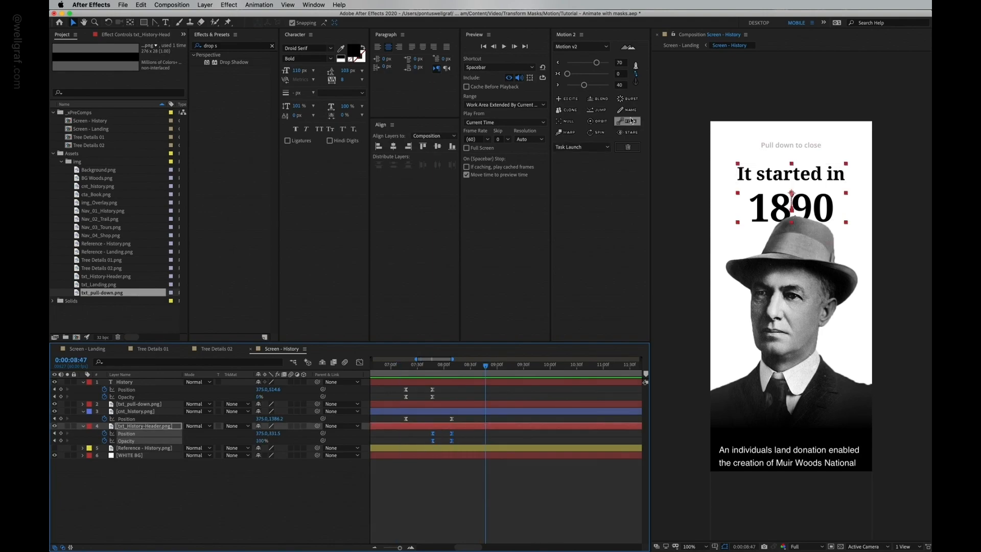
left_click_drag(585, 90, 581, 62)
left_click(597, 61)
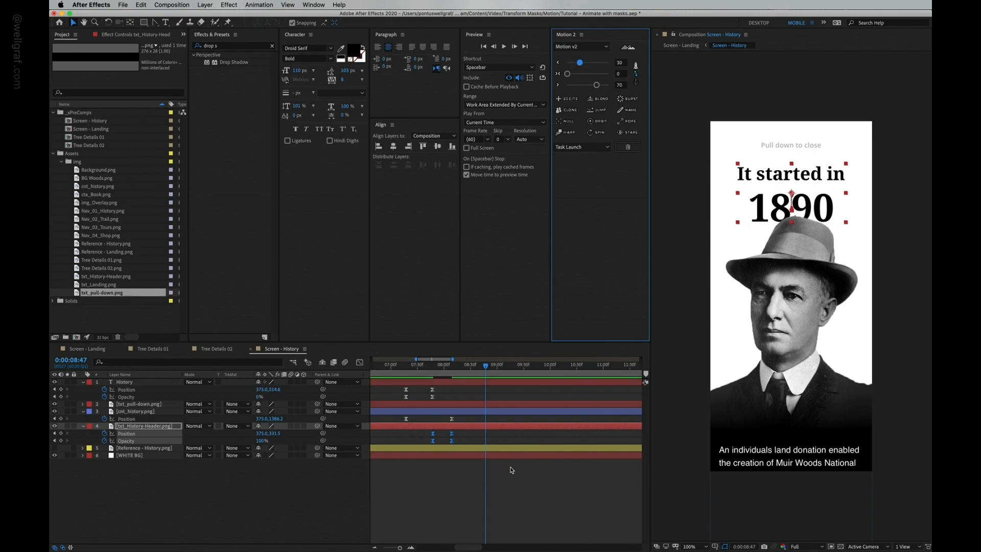
Step: Shift the header's ending keyframes 10 frames later and preview the result
left_click(476, 448)
left_click_drag(463, 433, 451, 443)
key("alt+shift+Right")
key("alt+shift+Right")
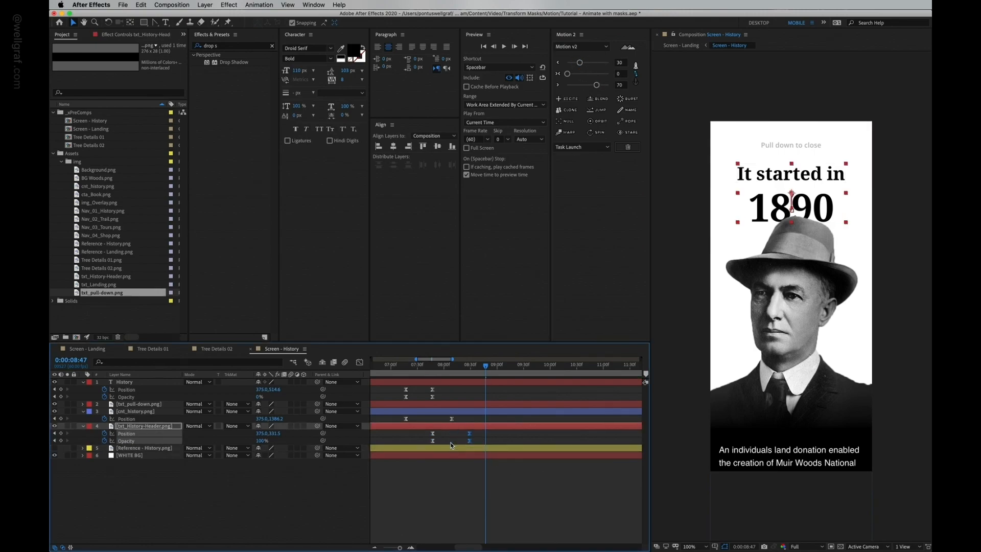
key("alt+shift+Left")
key("space")
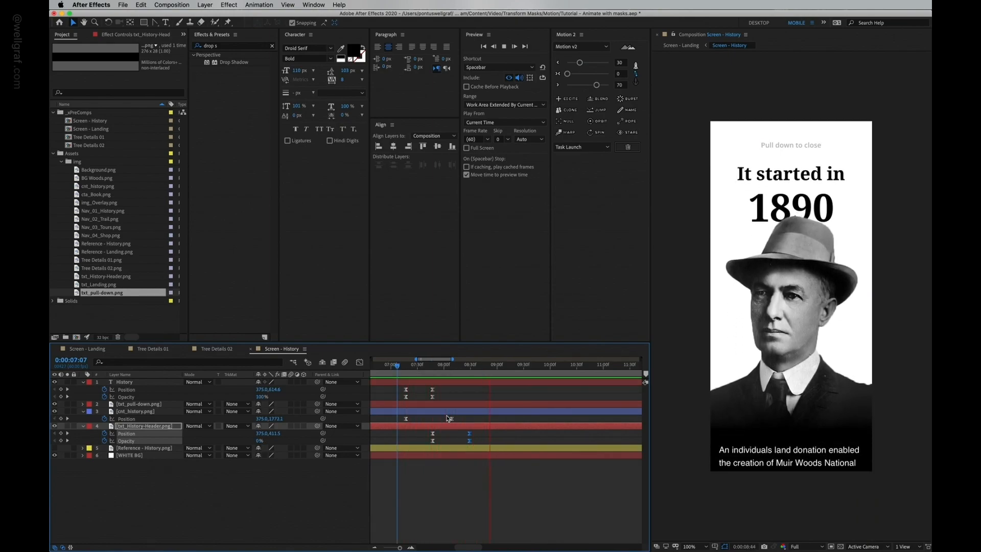
Step: Re-ease the History text and header keyframes with a slightly stronger Motion 2 setting, previewing the transition
left_click(435, 393)
left_click_drag(436, 394, 469, 433)
key("space")
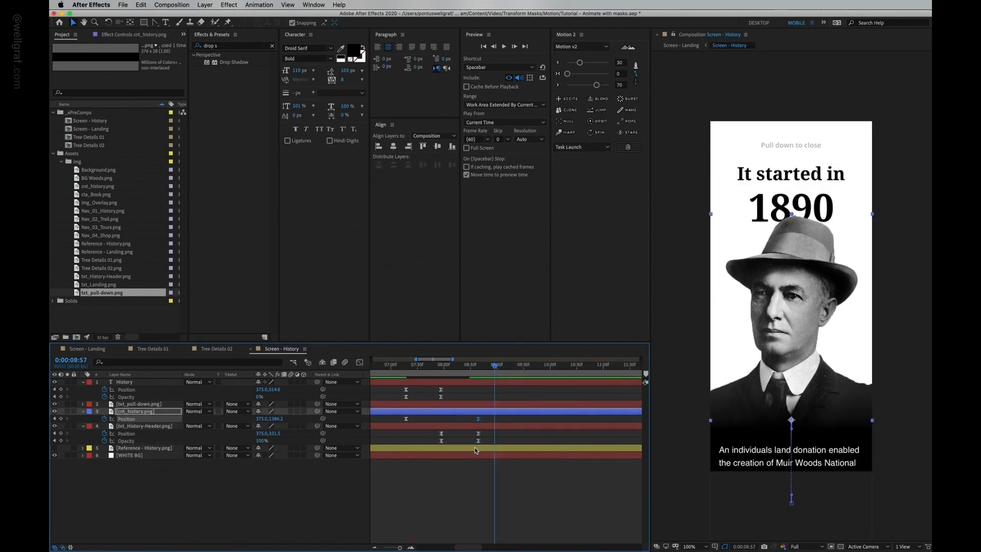
key("space")
Step: Try shifting the header's opacity keyframe a few frames later and preview
key("space")
left_click_drag(469, 369, 385, 392)
key("space")
Step: Undo the last two changes and nudge the History text and header opacity keyframes by a few frames instead
key("space")
left_click(441, 369)
left_click_drag(447, 386, 401, 401)
left_click_drag(597, 84, 600, 85)
left_click_drag(436, 446, 474, 431)
left_click(601, 86)
left_click(397, 369)
key("space")
key("space")
left_click_drag(404, 369, 432, 397)
left_click_drag(441, 441, 450, 441)
left_click(398, 369)
key("space")
key("space")
key("super+z")
key("super+z")
left_click_drag(441, 397, 438, 397)
left_click_drag(441, 441, 445, 441)
left_click(401, 369)
key("space")
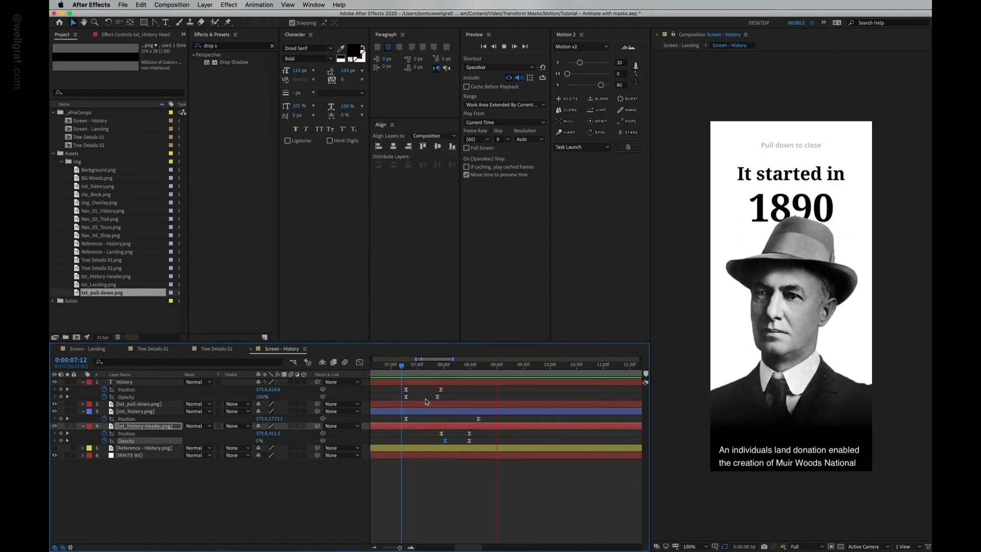
Step: Delay the header's keyframes so they begin as the History text finishes, preview and save the project
key("space")
left_click_drag(436, 387, 450, 433)
left_click_drag(470, 433, 505, 419)
key("super+s")
left_click(395, 369)
key("space")
key("space")
left_click(487, 426)
left_click_drag(495, 444, 481, 432)
left_click(397, 367)
key("space")
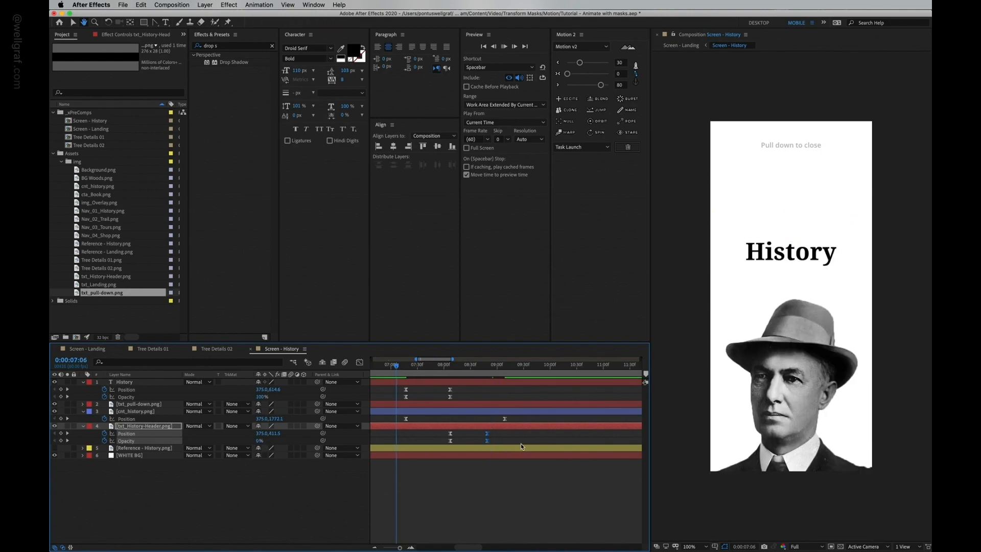
key("space")
key("super+s")
Step: Fade in the 'Pull down to close' label from 0% at 0:00:09:09 to 100% 30 frames later, save and preview
left_click_drag(398, 367, 507, 382)
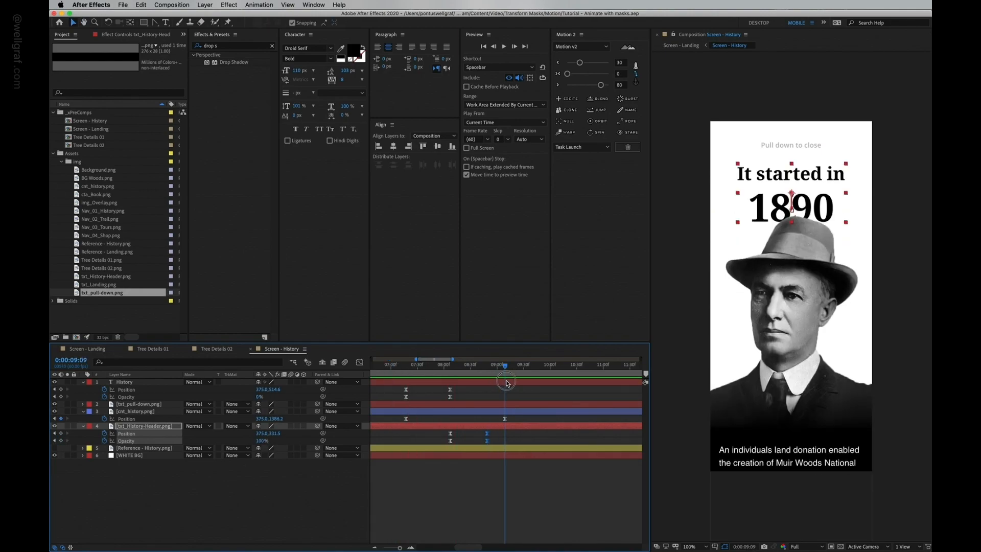
left_click(509, 393)
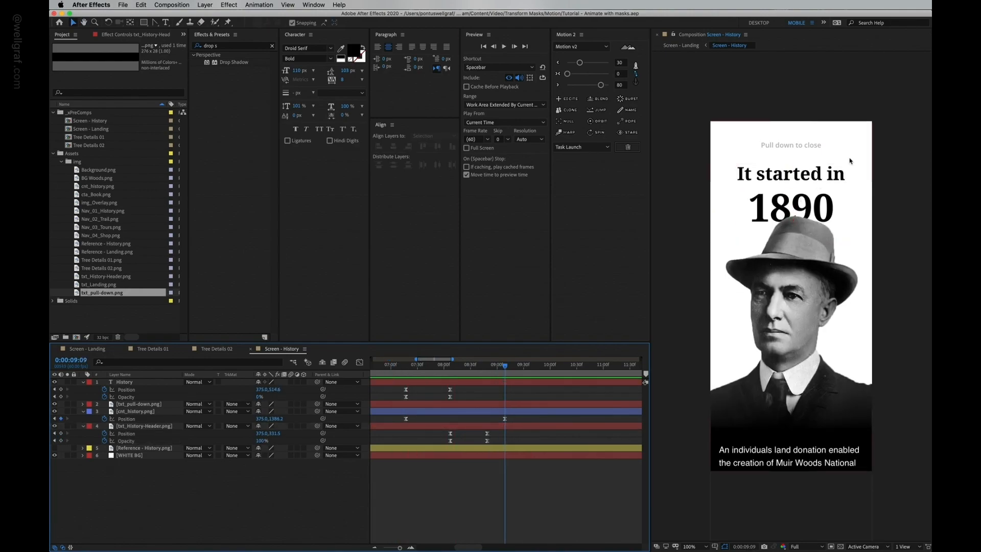
left_click(811, 148)
key("alt+shift+t")
left_click(117, 411)
key("shift+Page_Down")
key("shift+Page_Down")
key("shift+Page_Down")
key("shift+Page_Down")
left_click(61, 411)
left_click(54, 412)
left_click_drag(261, 411, 200, 407)
key("super+s")
key("space")
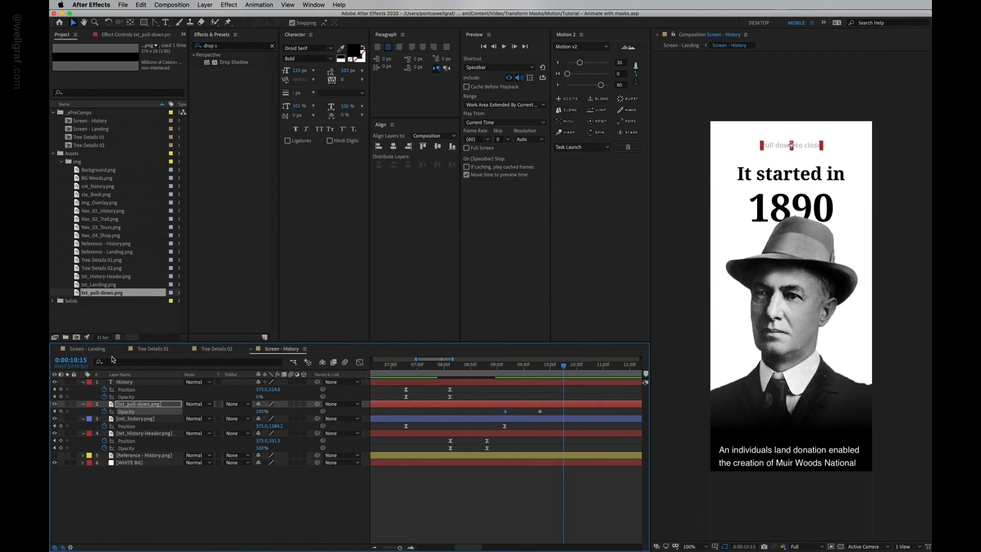
Step: In the Screen - Landing composition, parent the Screen - History layer to the NAV MOVEMENT layer
left_click(84, 350)
key("space")
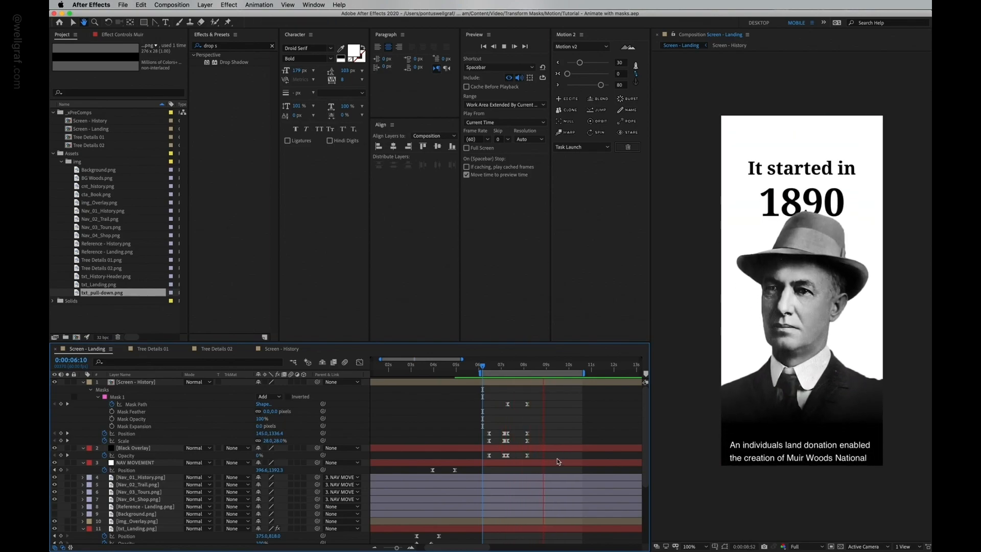
left_click(464, 367)
left_click_drag(465, 370, 484, 381)
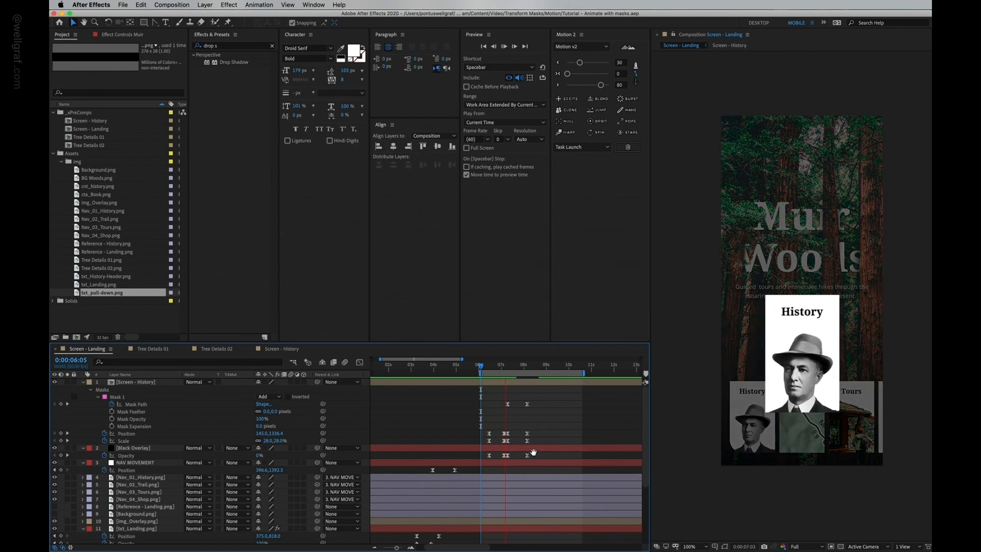
left_click(484, 365)
left_click_drag(483, 364, 480, 365)
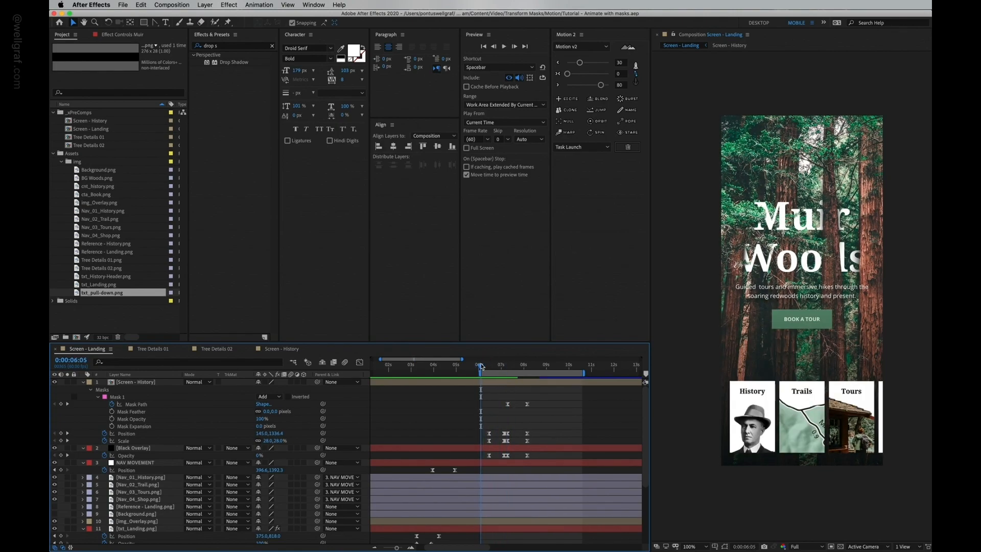
left_click(154, 383)
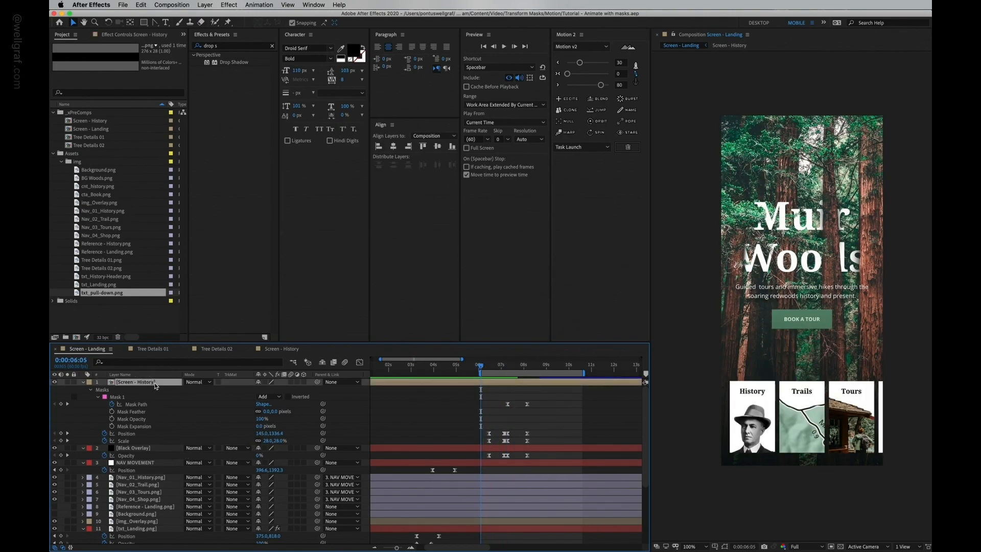
left_click_drag(318, 383, 139, 467)
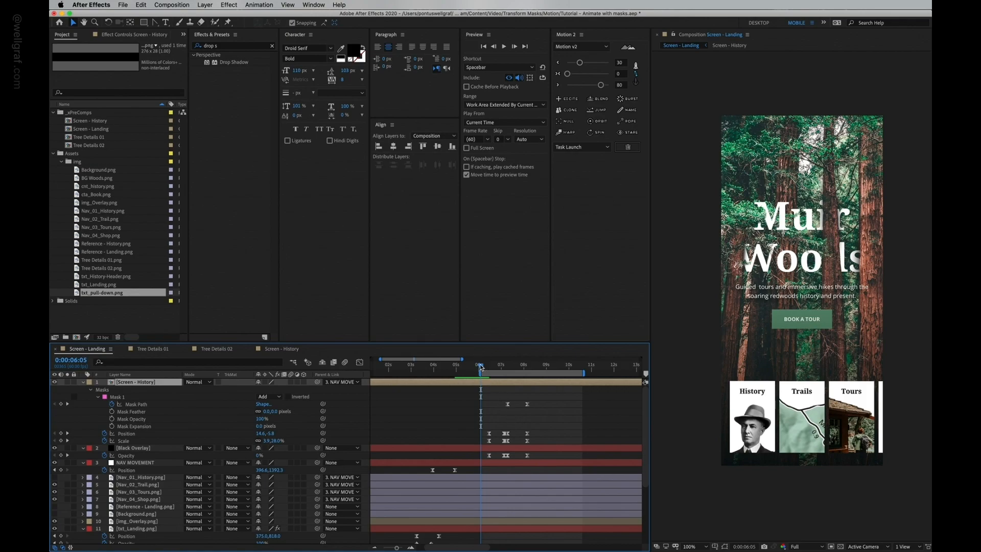
Step: Preview the card-to-screen transition in the Landing composition
key("space")
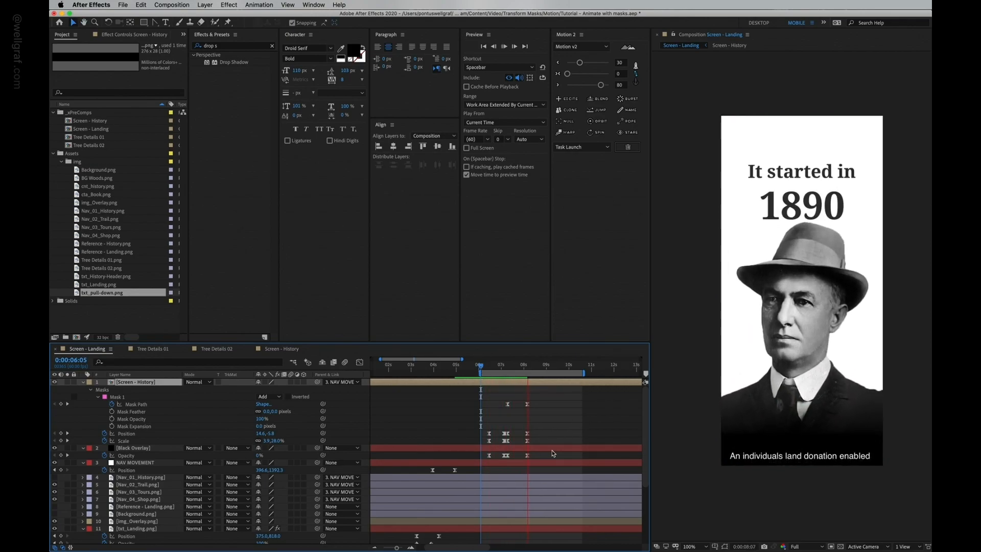
left_click(483, 366)
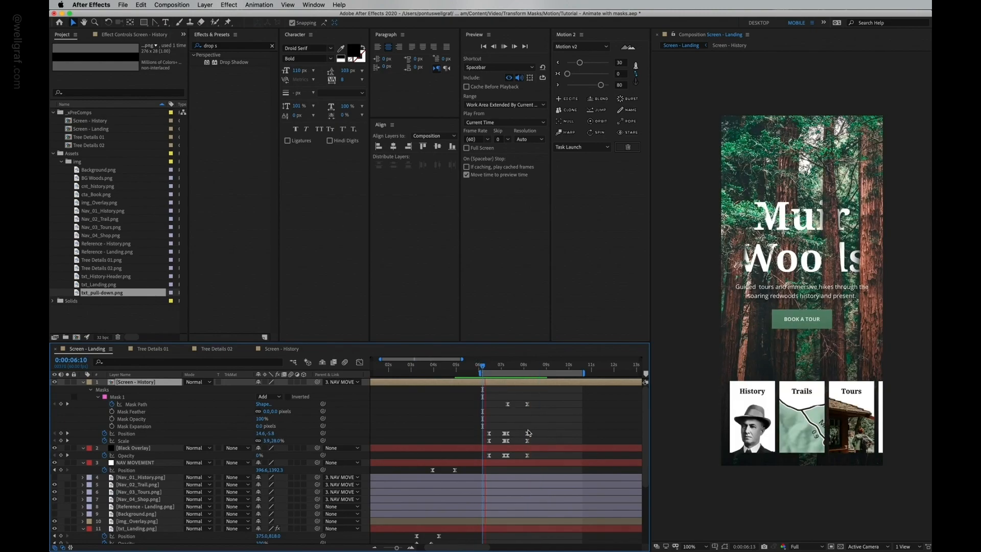
key("space")
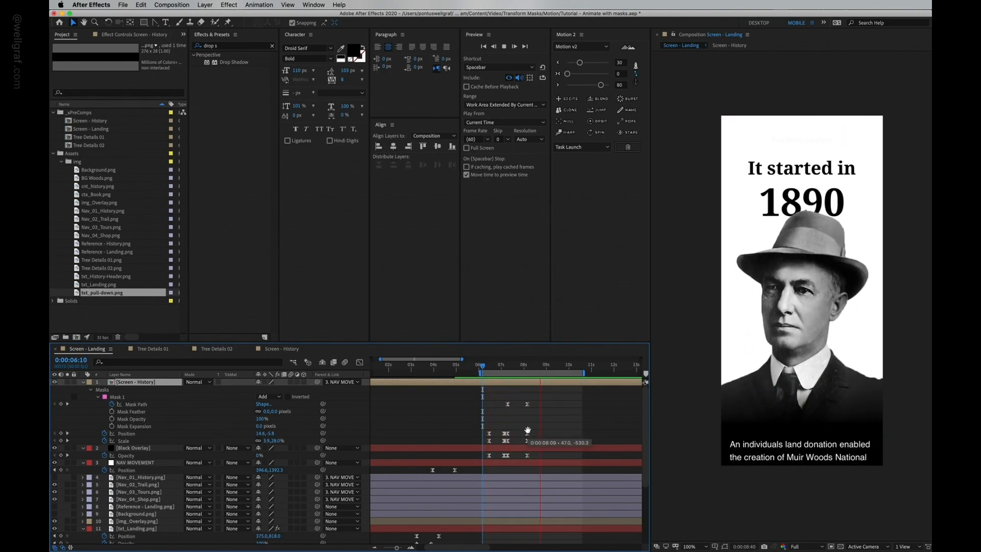
key("space")
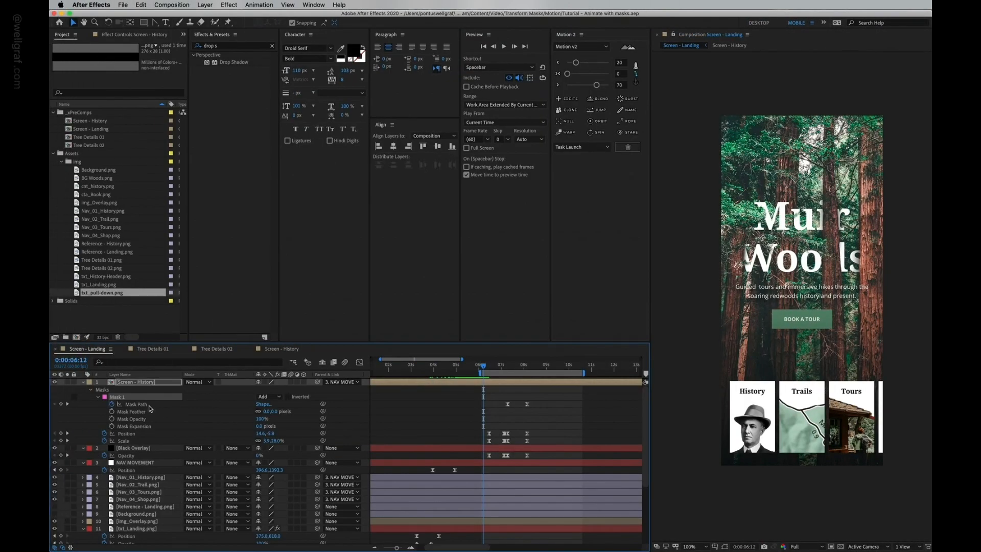
Step: On the Screen - History layer's Mask 1 path at 0:00:06:12, add vertices beside the card's bottom-left corner and convert that corner into a curve
left_click(149, 406)
scroll(783, 451, "up", 4)
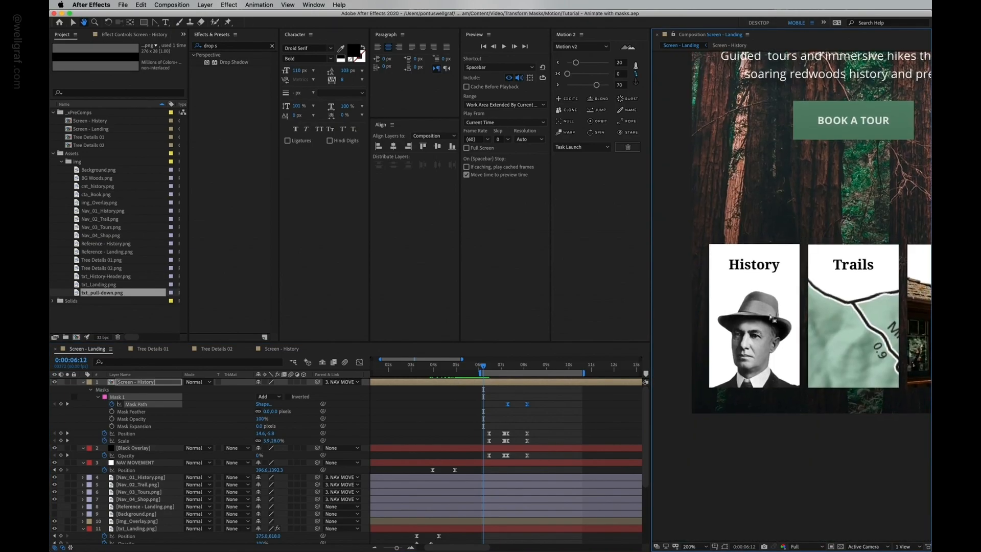
left_click_drag(766, 323, 887, 222)
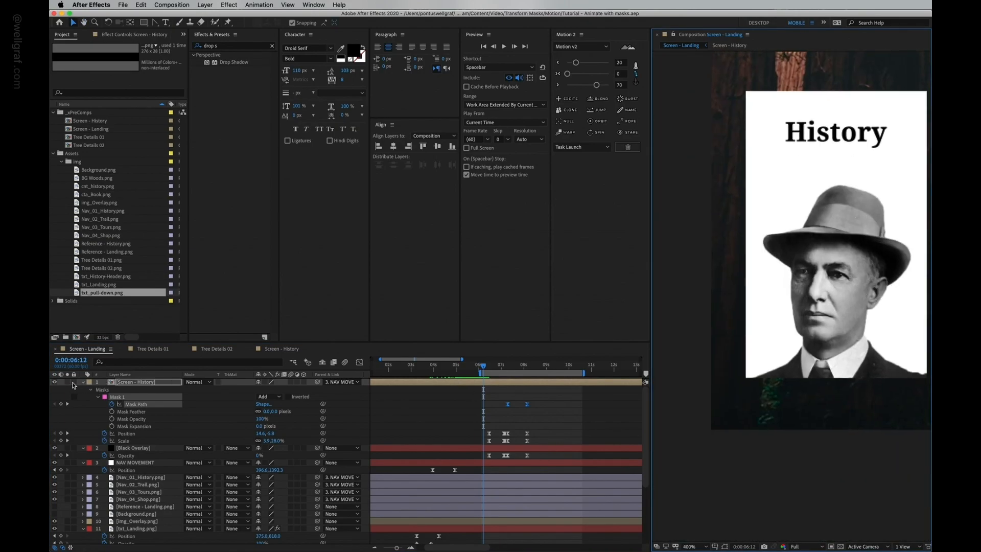
left_click(55, 382)
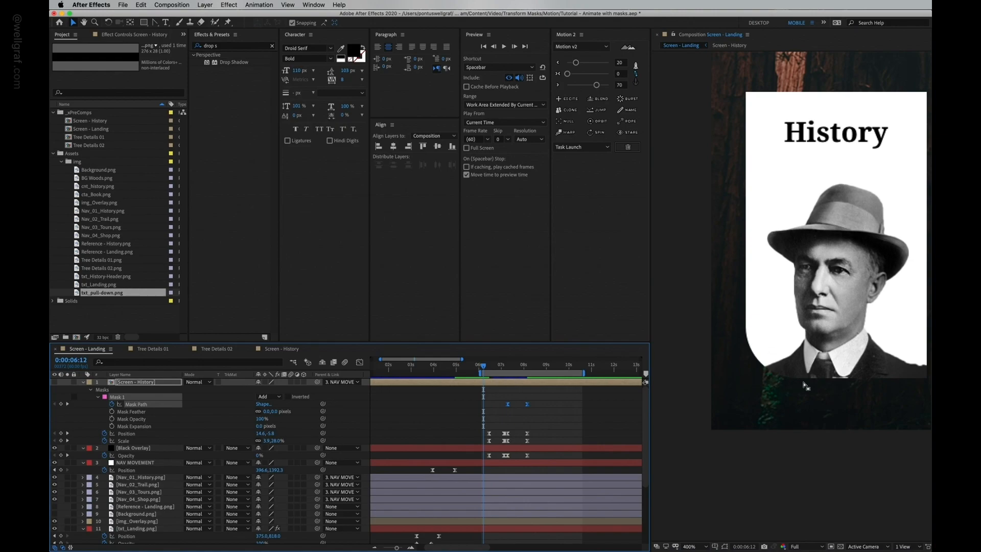
left_click(55, 383)
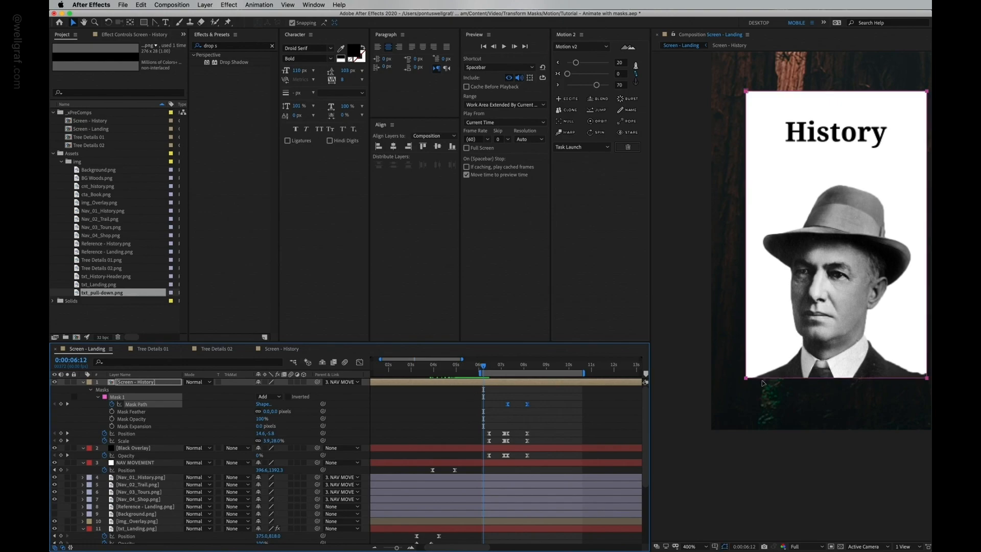
left_click(156, 23)
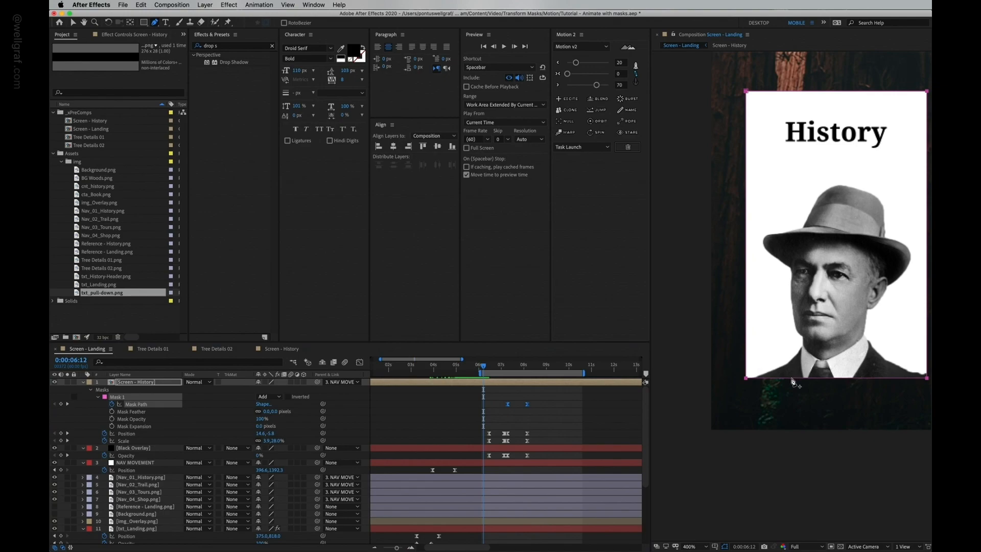
left_click(791, 379)
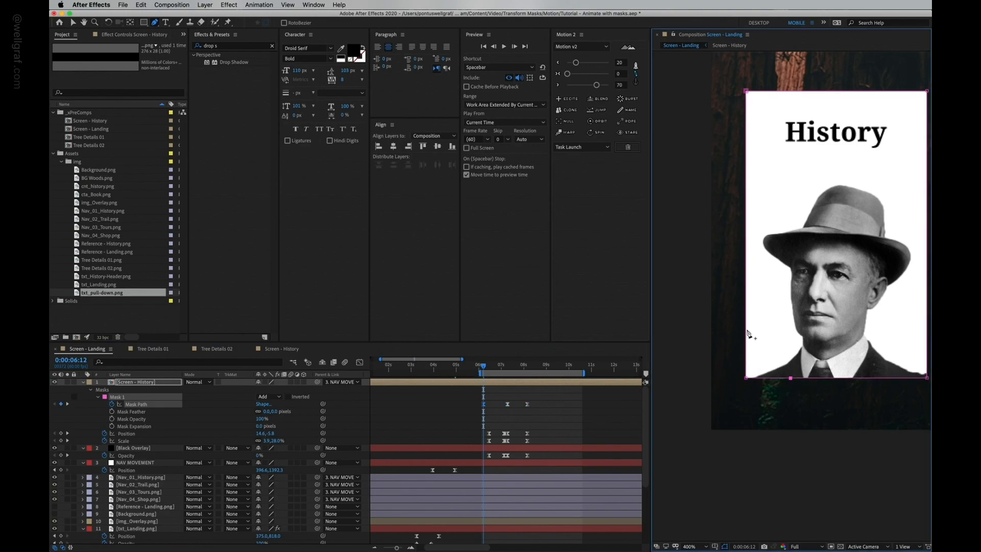
left_click(746, 332)
left_click_drag(157, 25, 185, 56)
left_click_drag(746, 378, 756, 389)
left_click(746, 333)
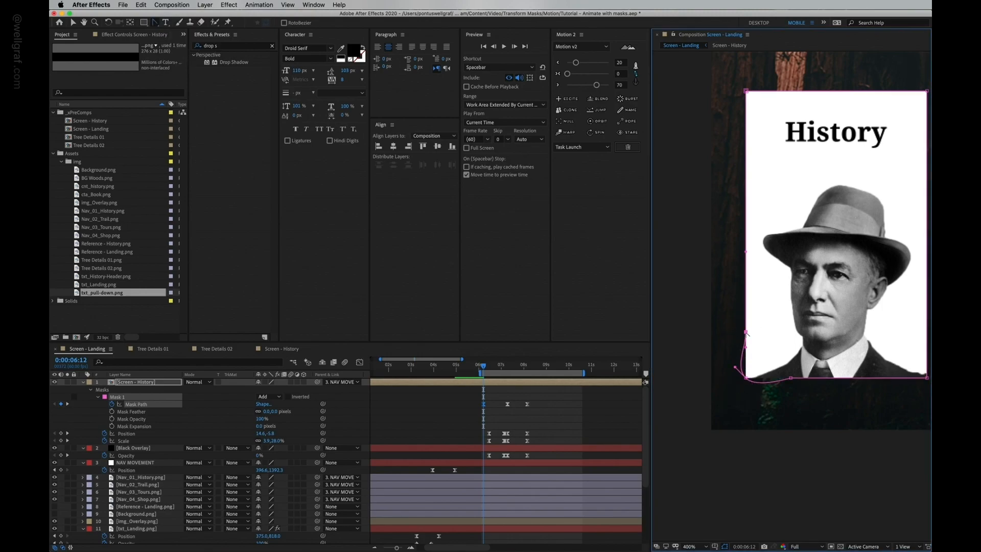
left_click(790, 379)
Step: Reshape the bottom-left corner's vertices and handles so the mask forms a smooth rounded corner
key("v")
left_click_drag(747, 379, 757, 365)
key("period")
left_click_drag(761, 409, 736, 370)
left_click(710, 310)
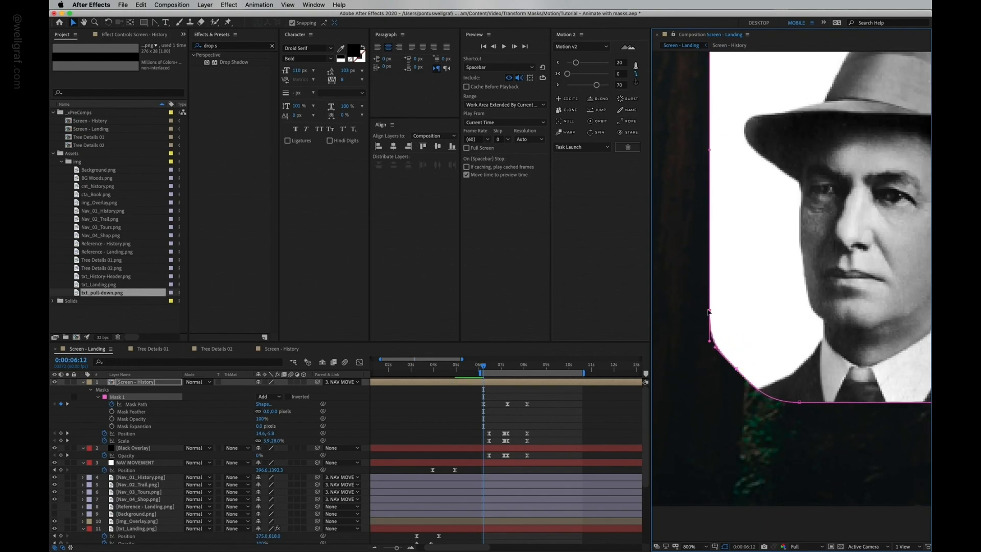
key("Up")
left_click(796, 402)
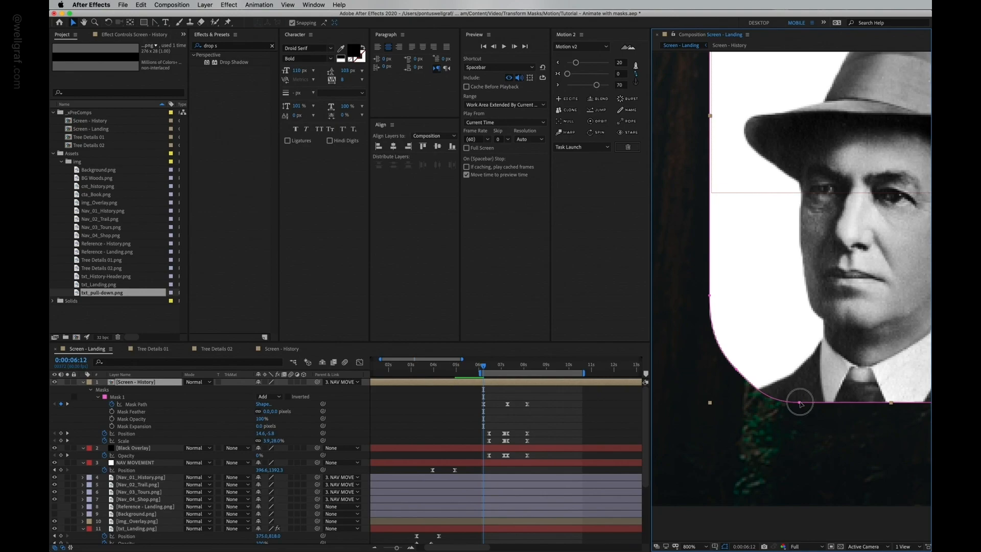
left_click(800, 403)
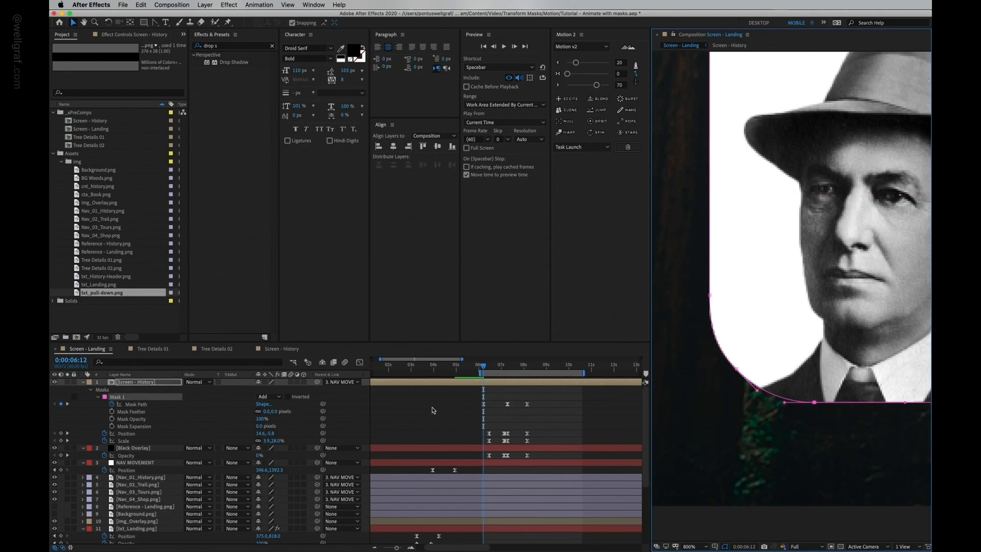
Step: Hide the mask outlines, zoom back out and preview the rounded mask from 0:00:06:20
key("super+shift+h")
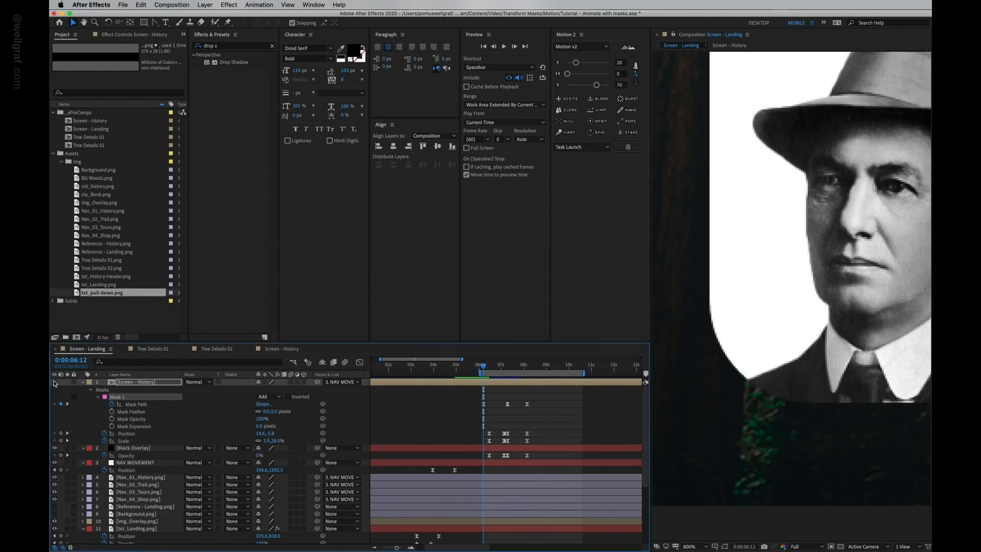
key("comma")
key("comma")
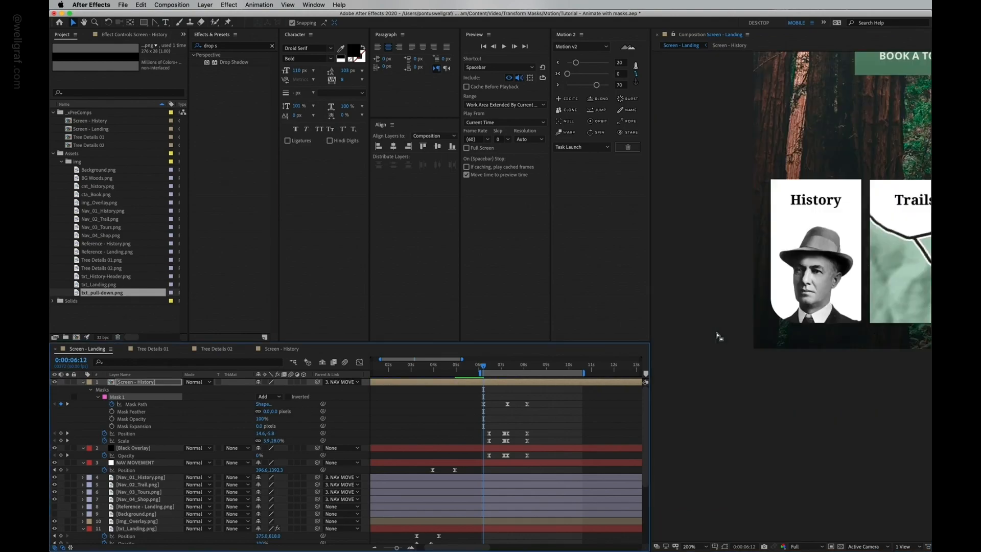
mouse_move(483, 366)
left_mouse_down()
mouse_move(504, 374)
mouse_move(487, 372)
left_mouse_up()
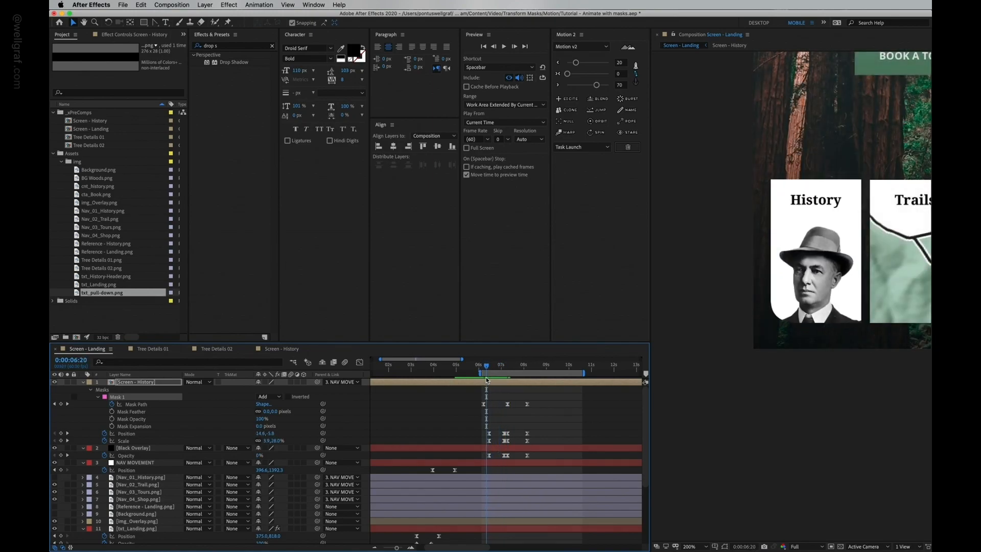
key("space")
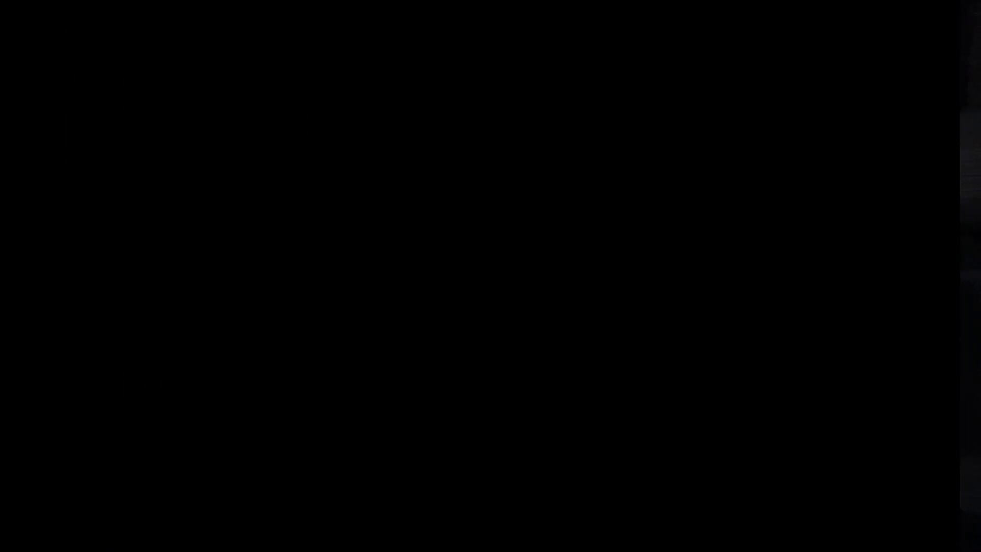